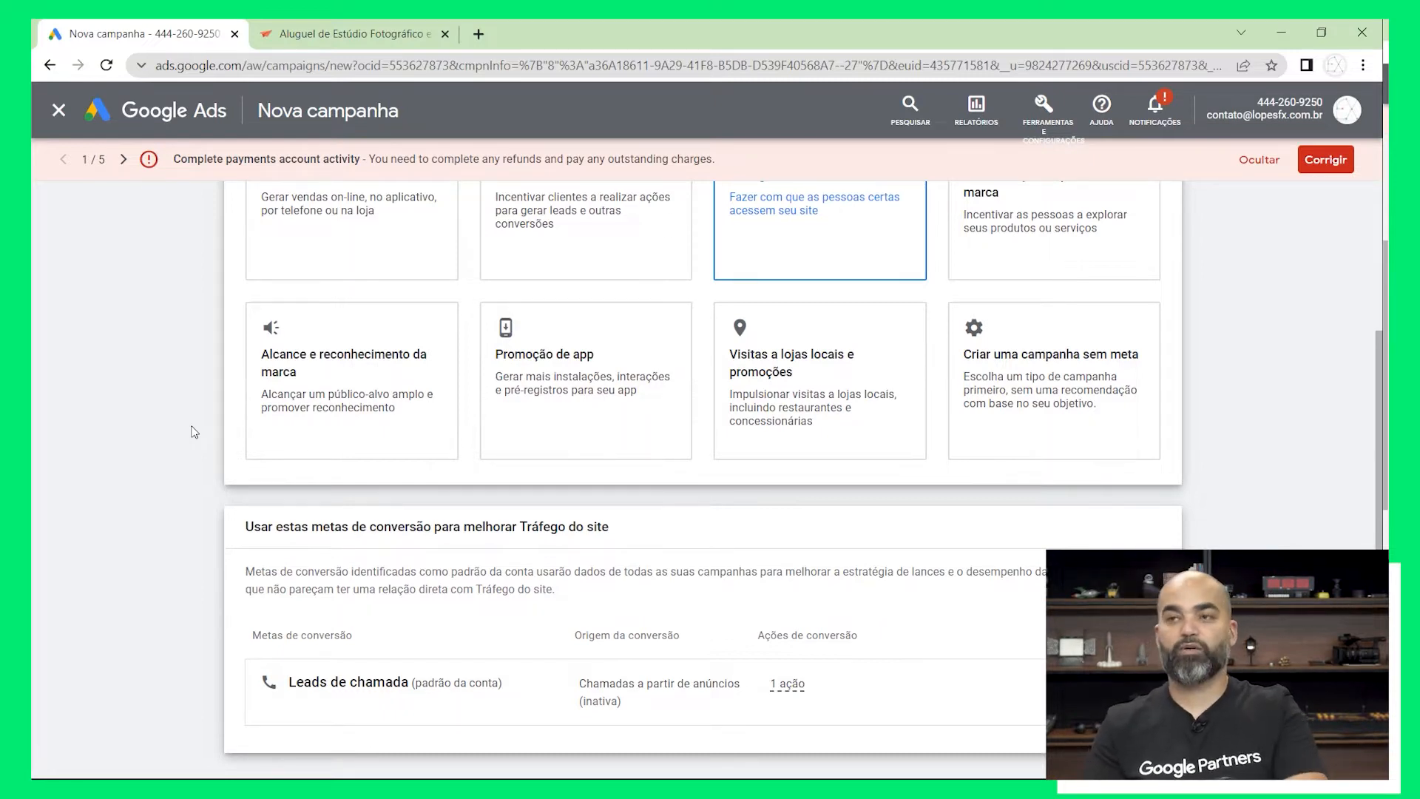
scroll(191, 431, "down", 2)
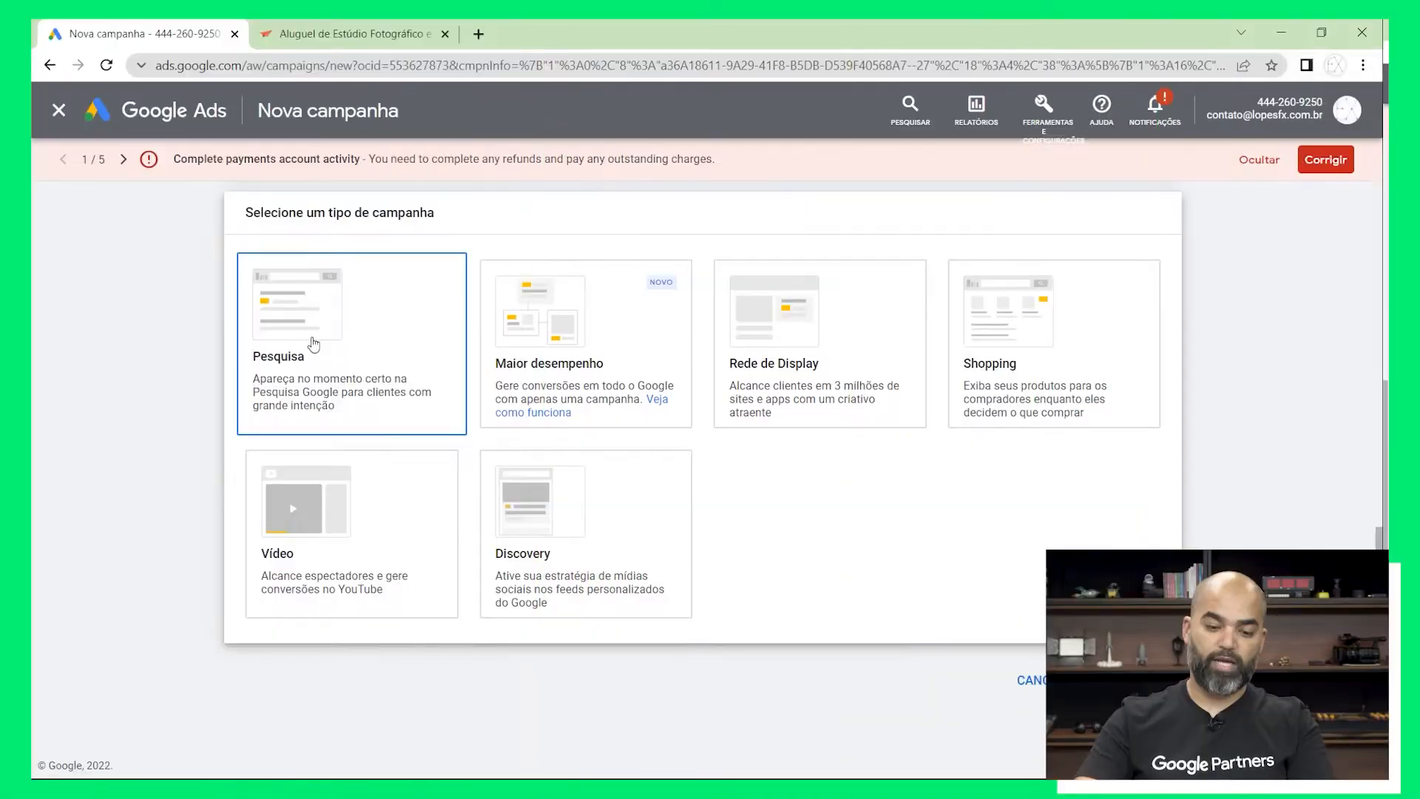
left_click(408, 424)
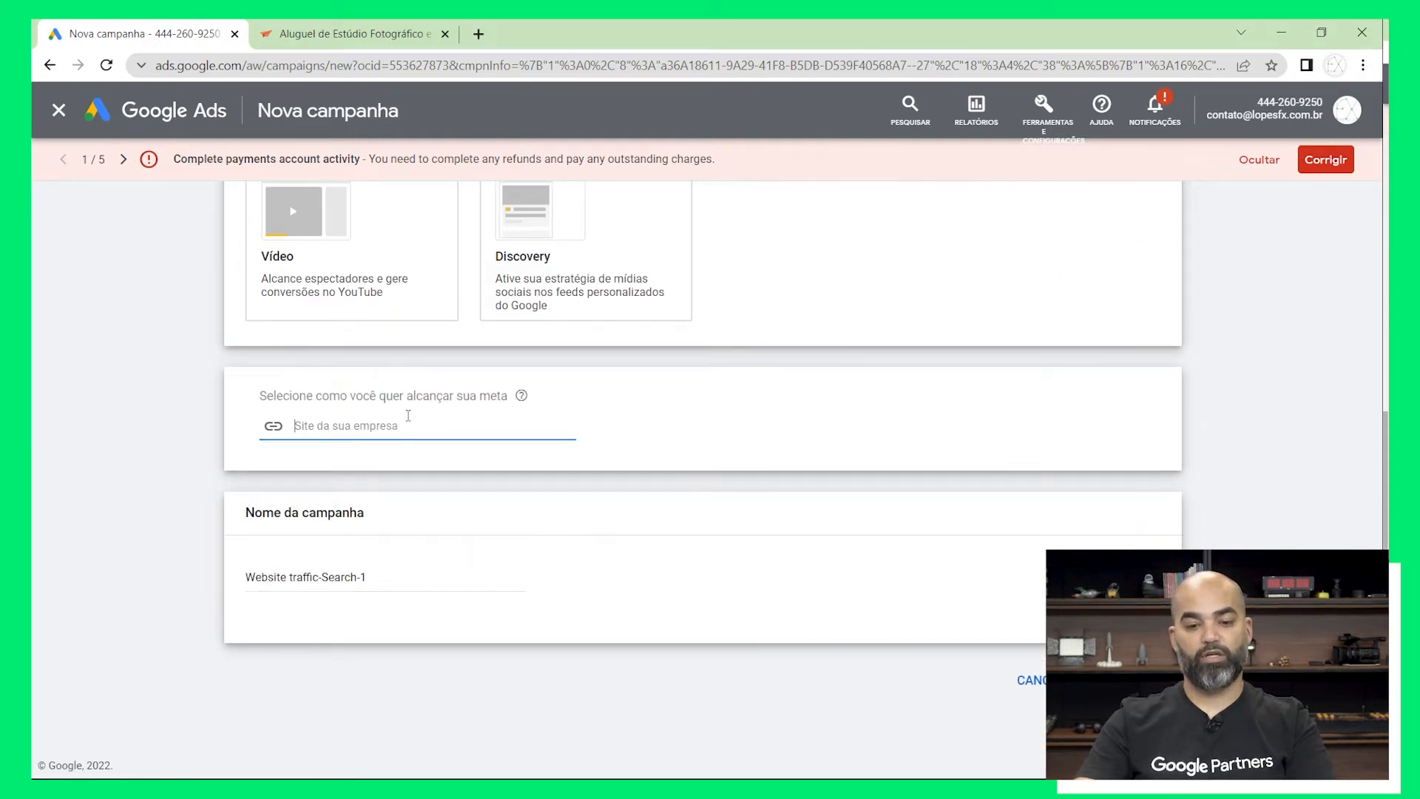
scroll(277, 217, "up", 1)
left_click(397, 33)
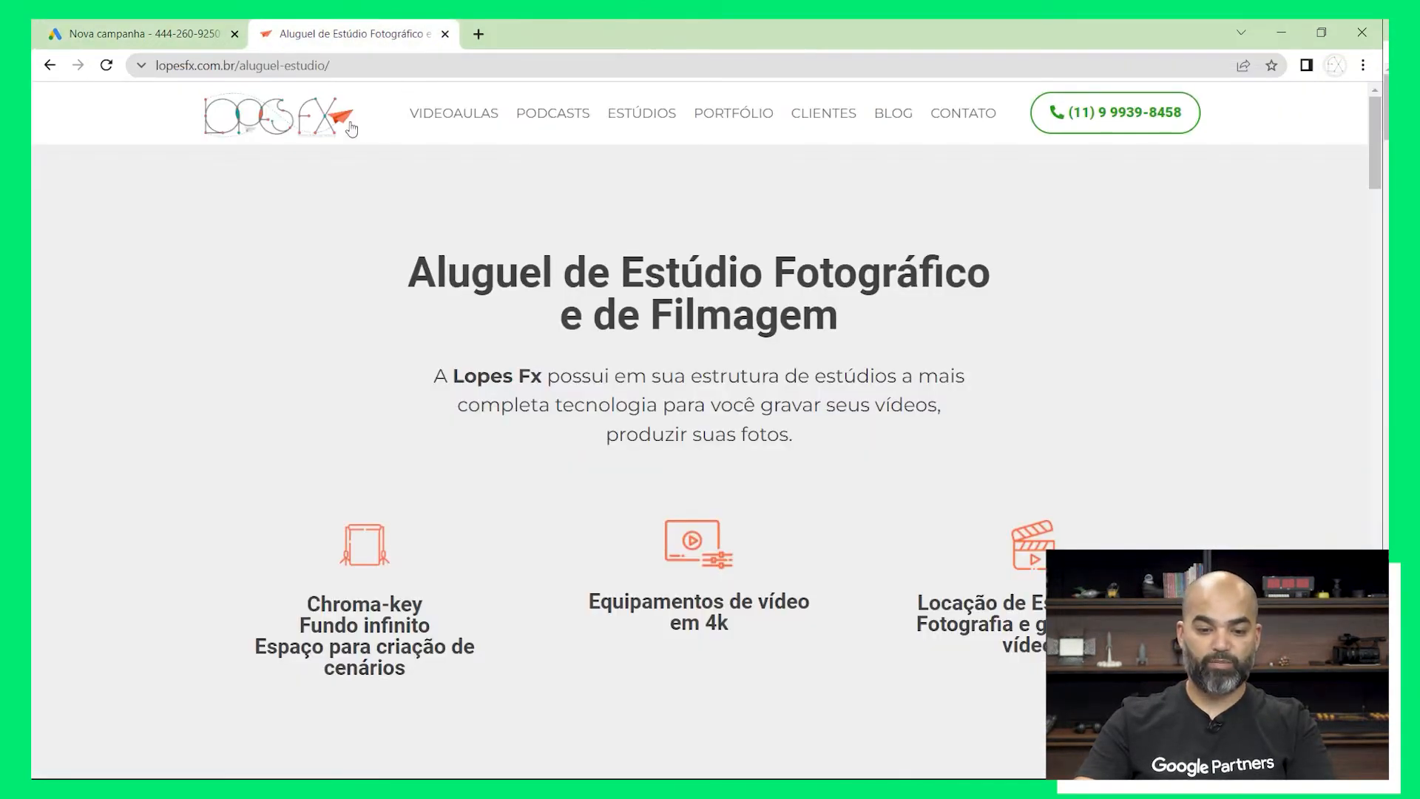
left_click_drag(235, 66, 147, 70)
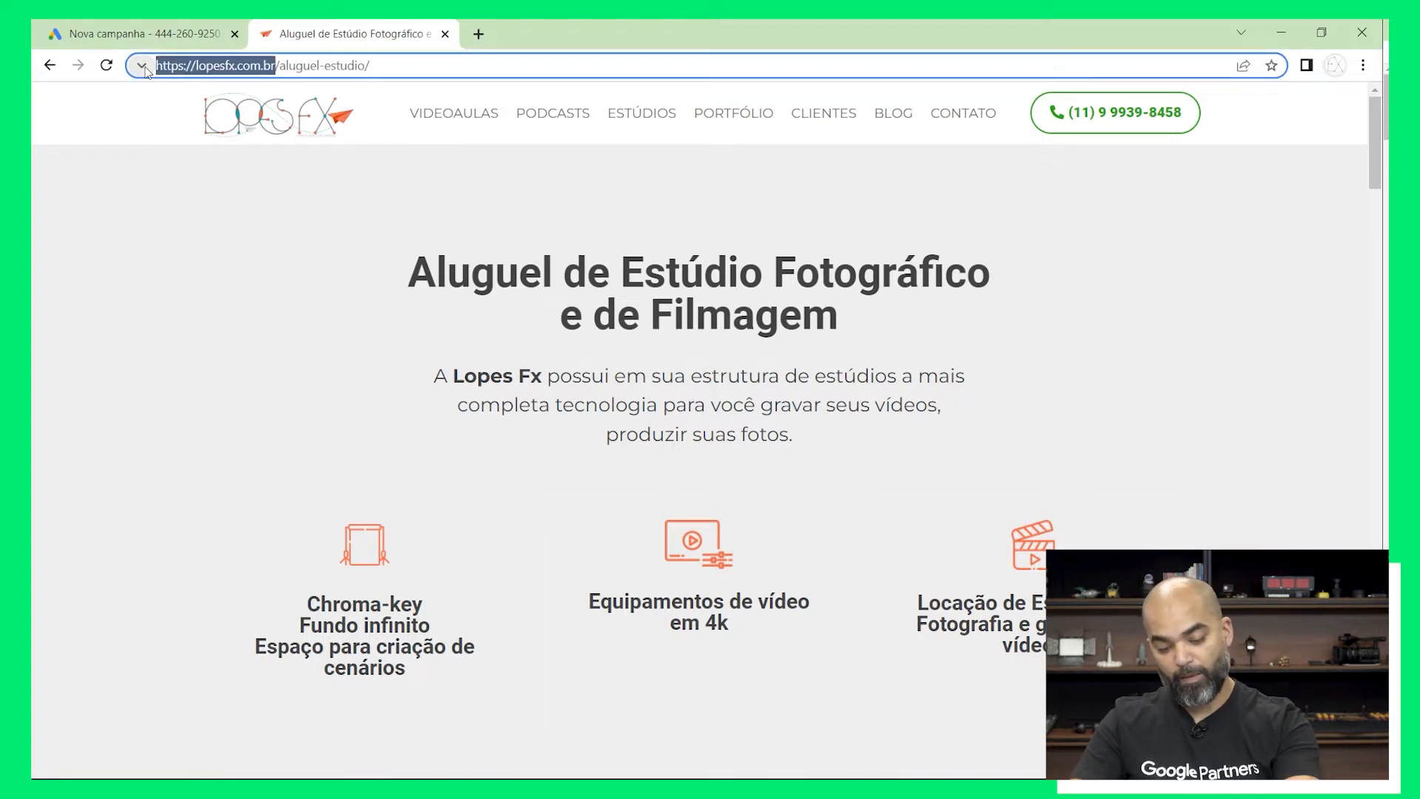
right_click(187, 68)
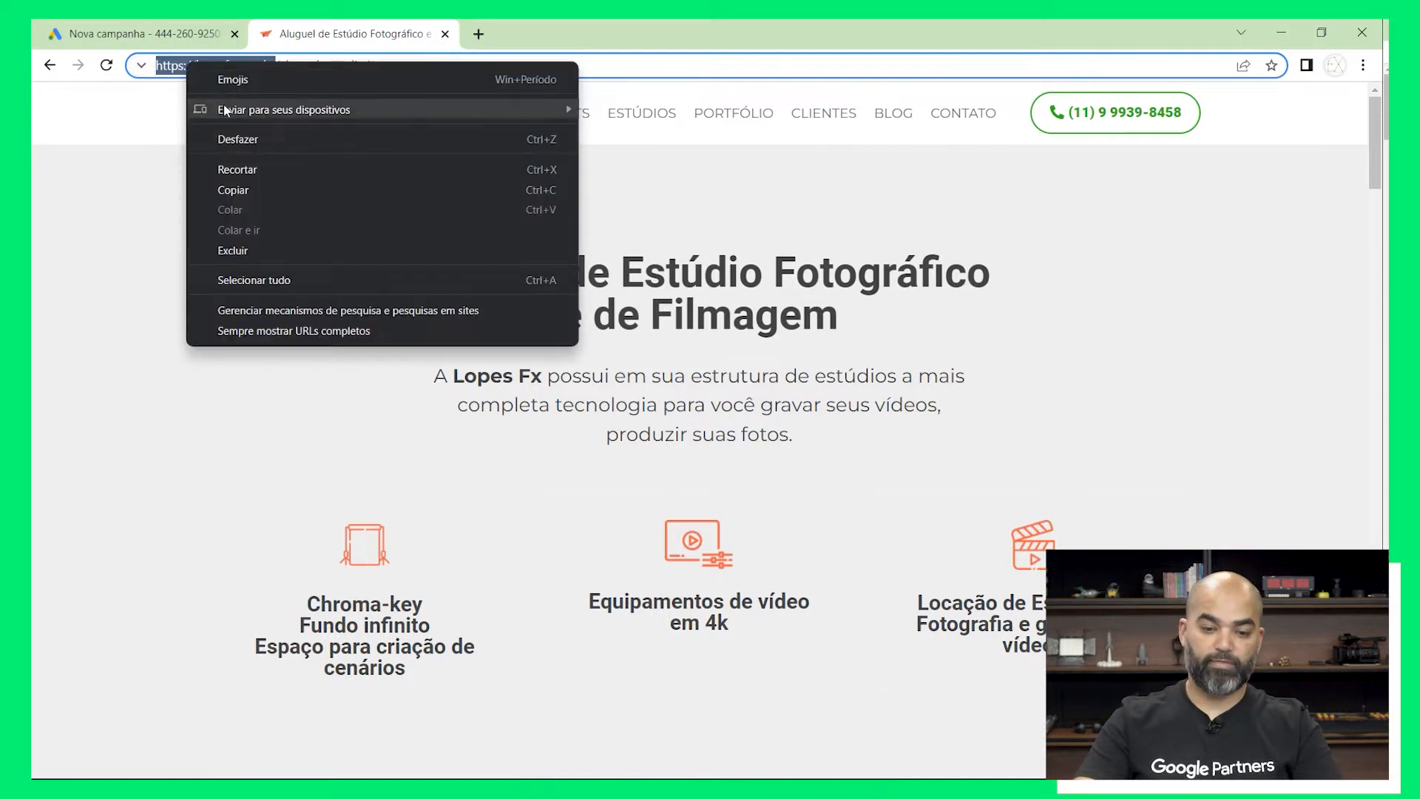
left_click(265, 197)
left_click(140, 33)
right_click(412, 458)
left_click(494, 605)
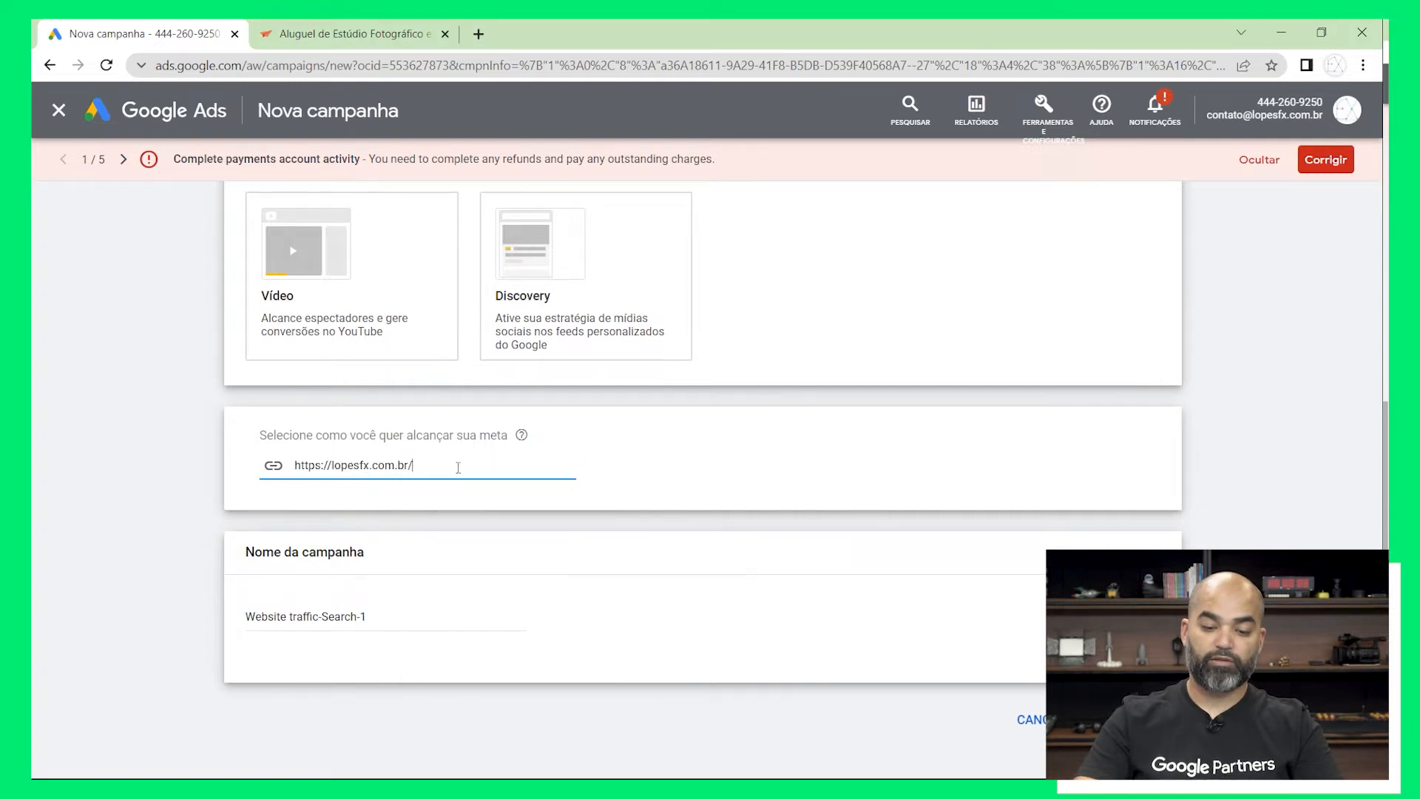
left_click(196, 486)
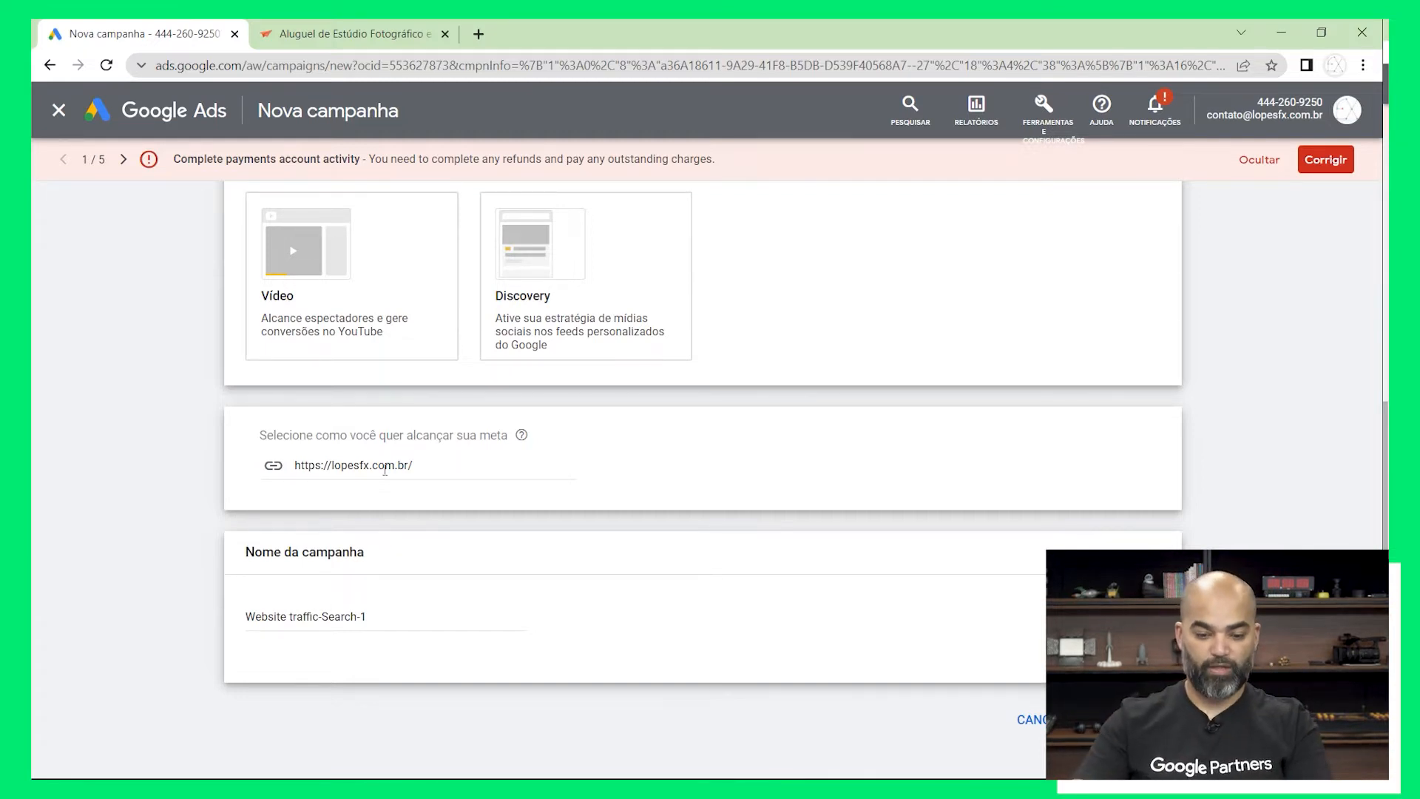
Name the campaign "[M] Search Click Produto Mar22" and continue to the campaign settings, exiting the introductory guide
left_click_drag(398, 619, 244, 618)
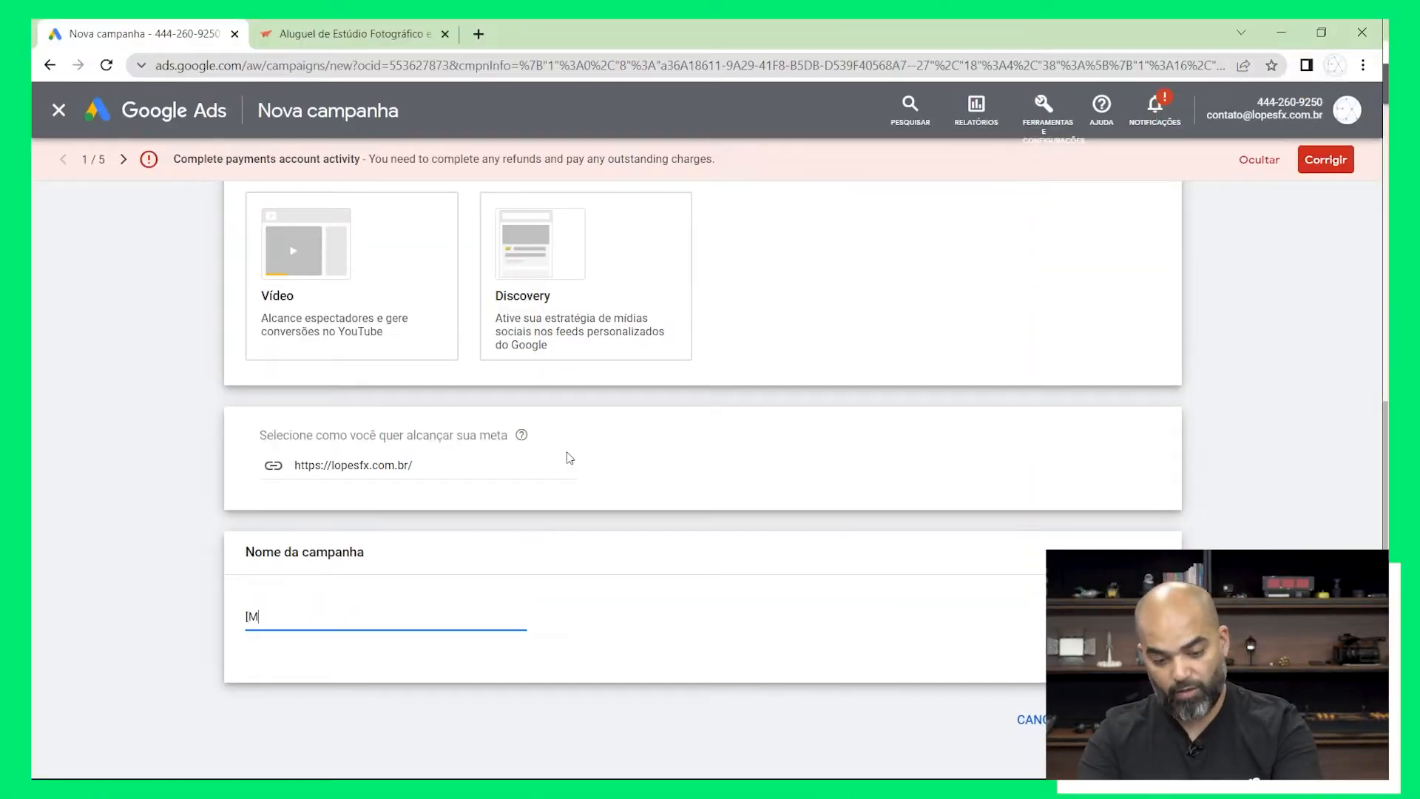
type("] Search Click Produto Mar22")
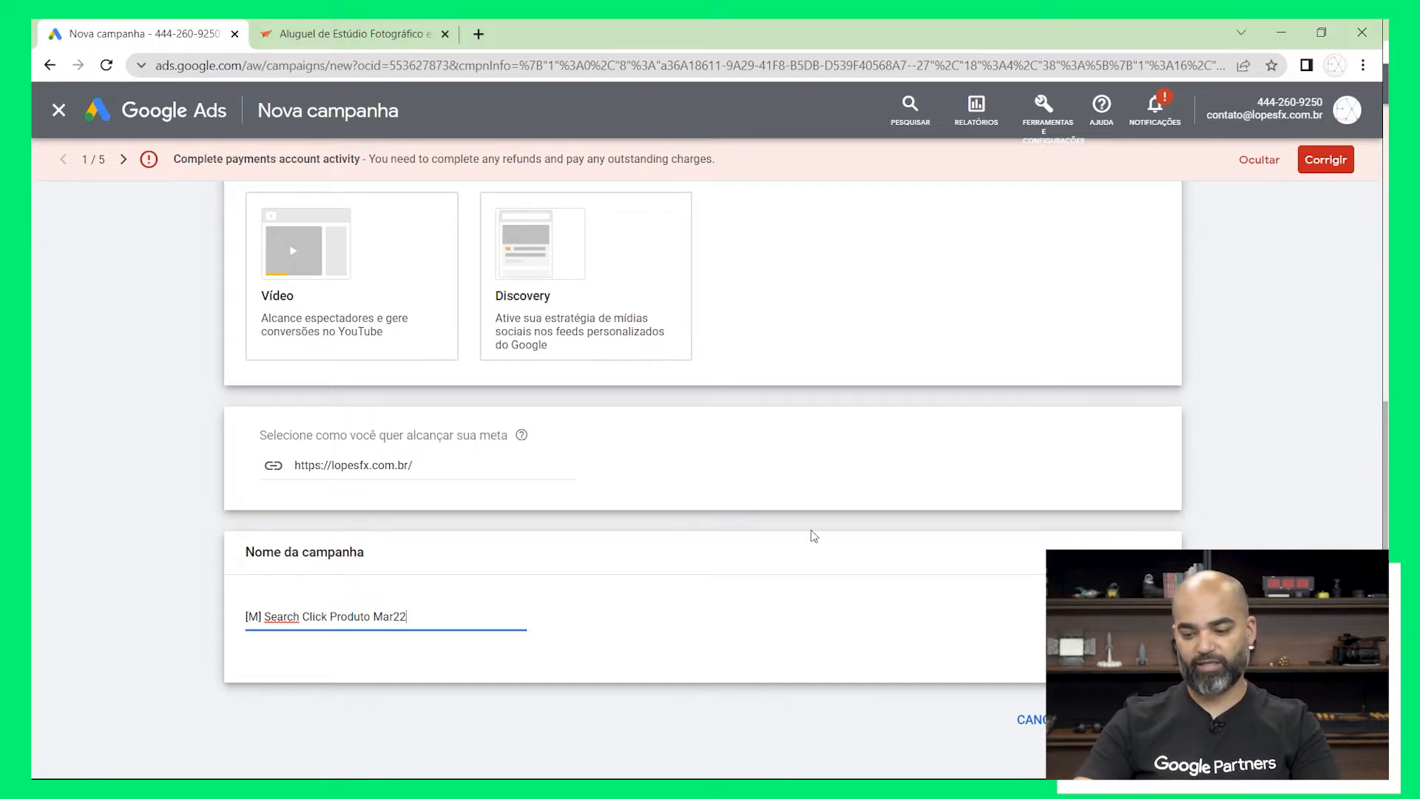
left_click(1135, 720)
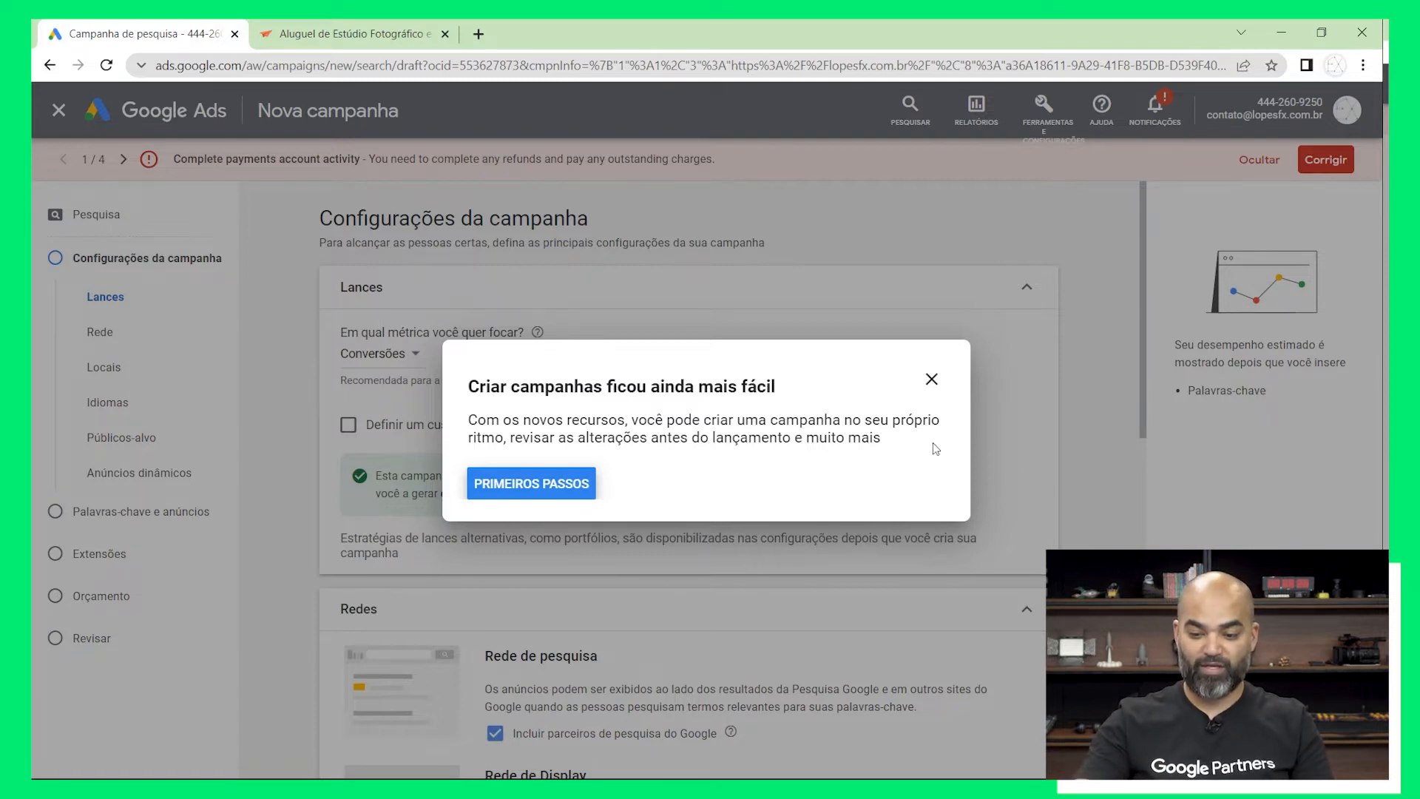
left_click(920, 380)
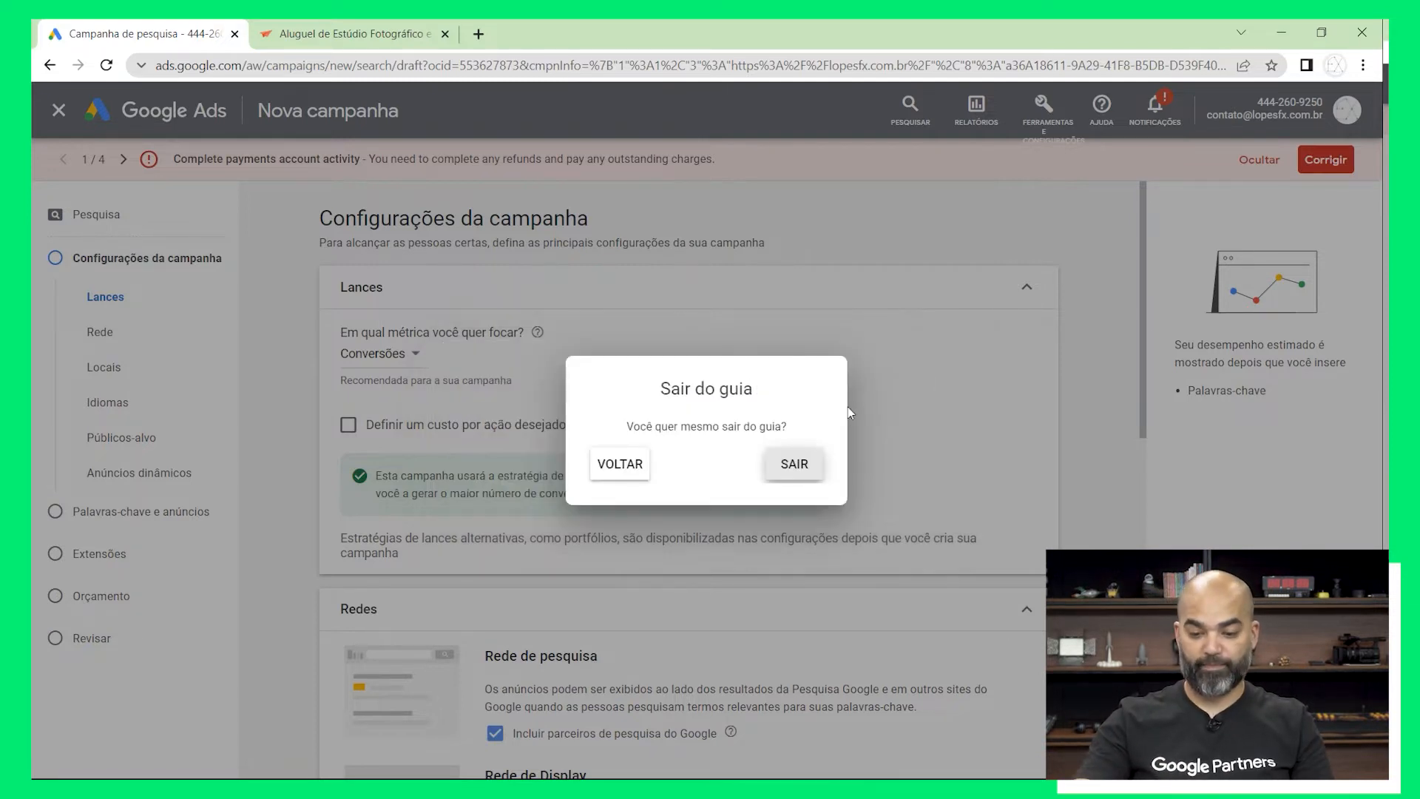
left_click(785, 466)
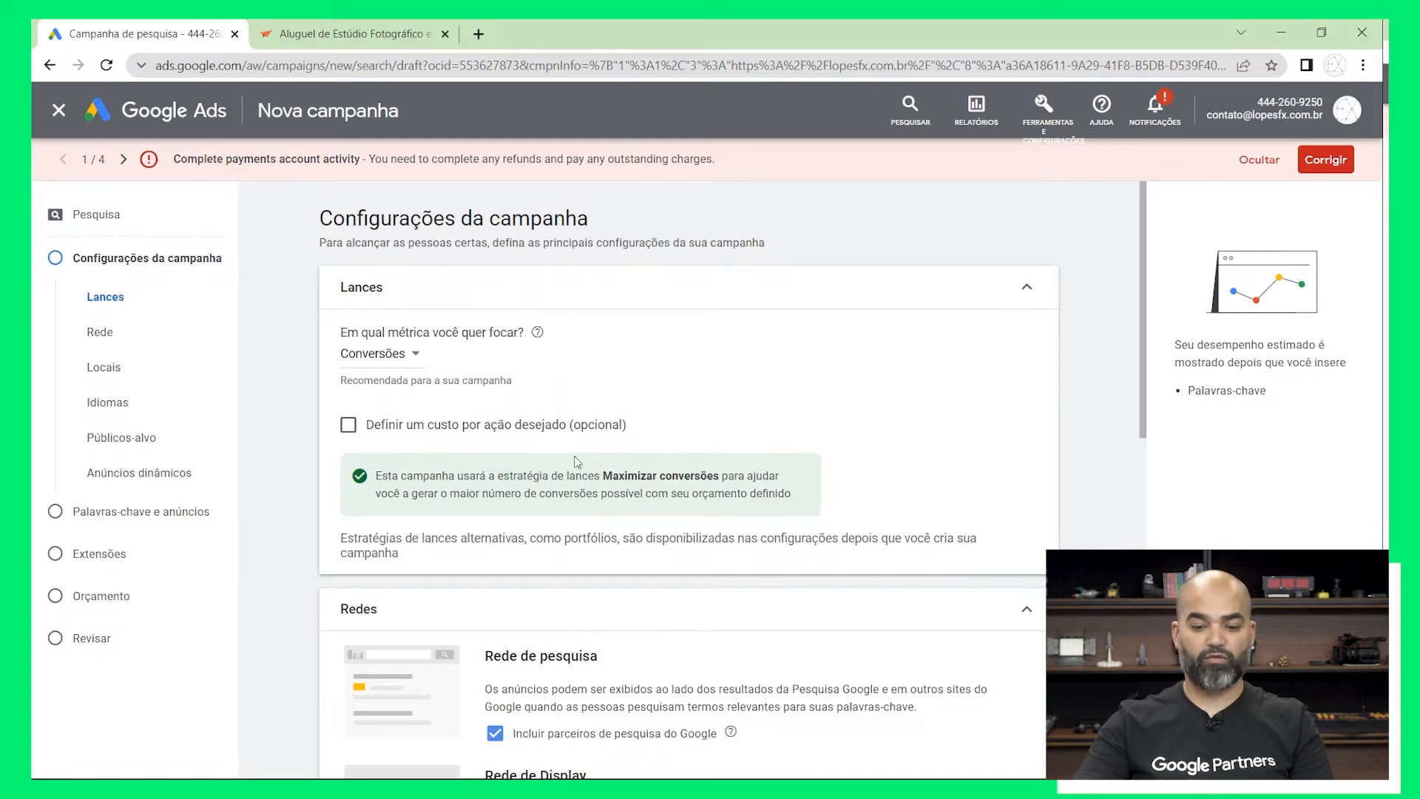
Set the bidding metric to Cliques, look at the maximum cost-per-click limit option but leave it off, and collapse the Lances section
left_click(412, 365)
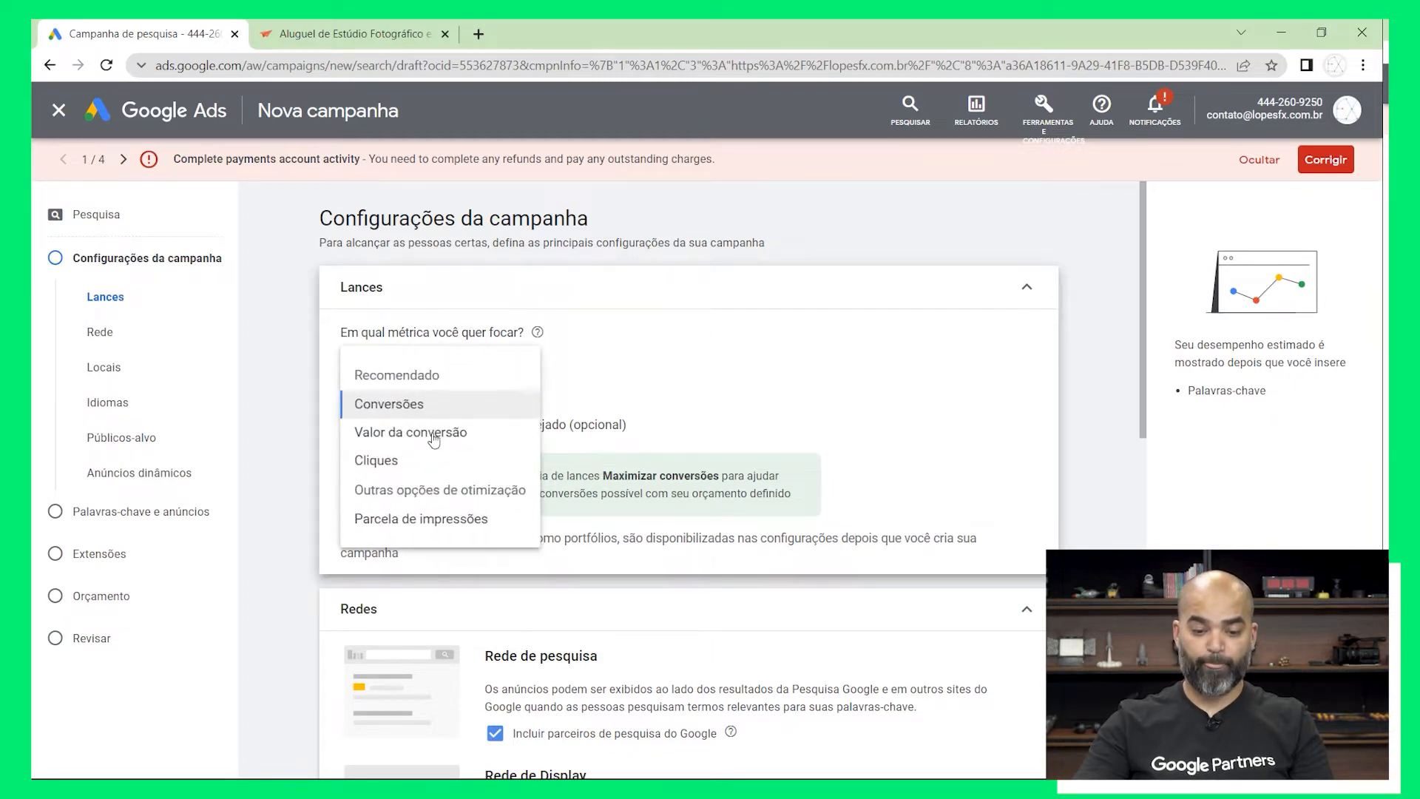
left_click(456, 471)
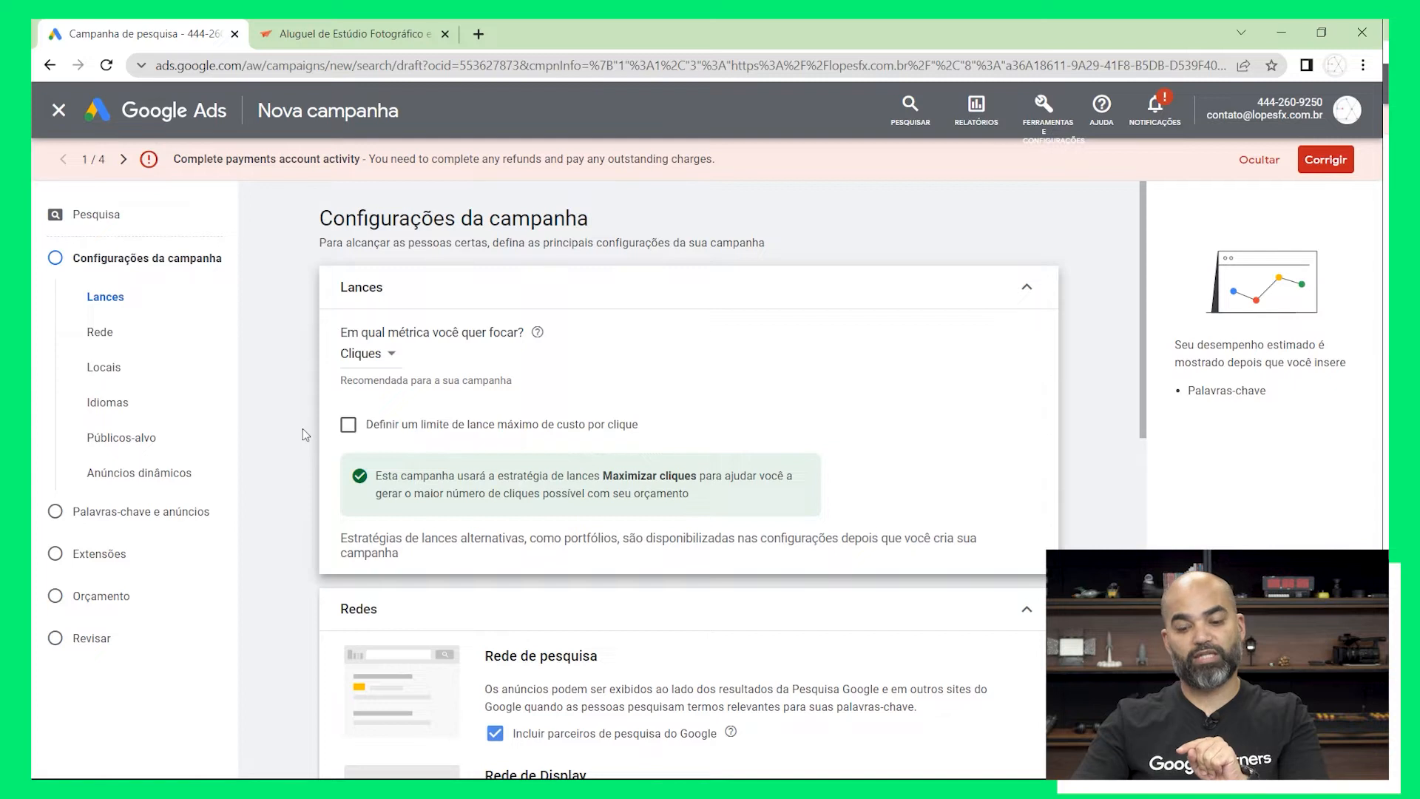
left_click(393, 432)
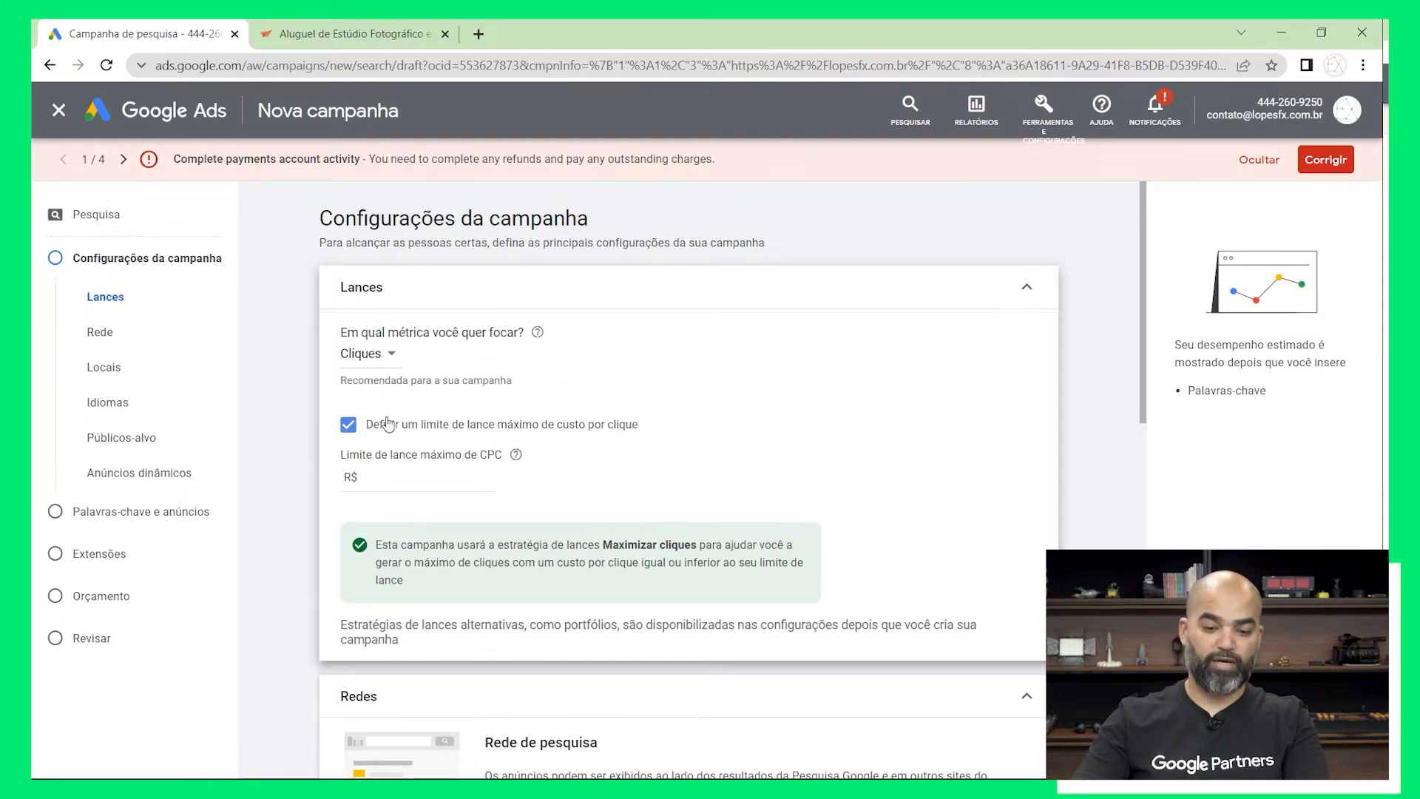
left_click(387, 424)
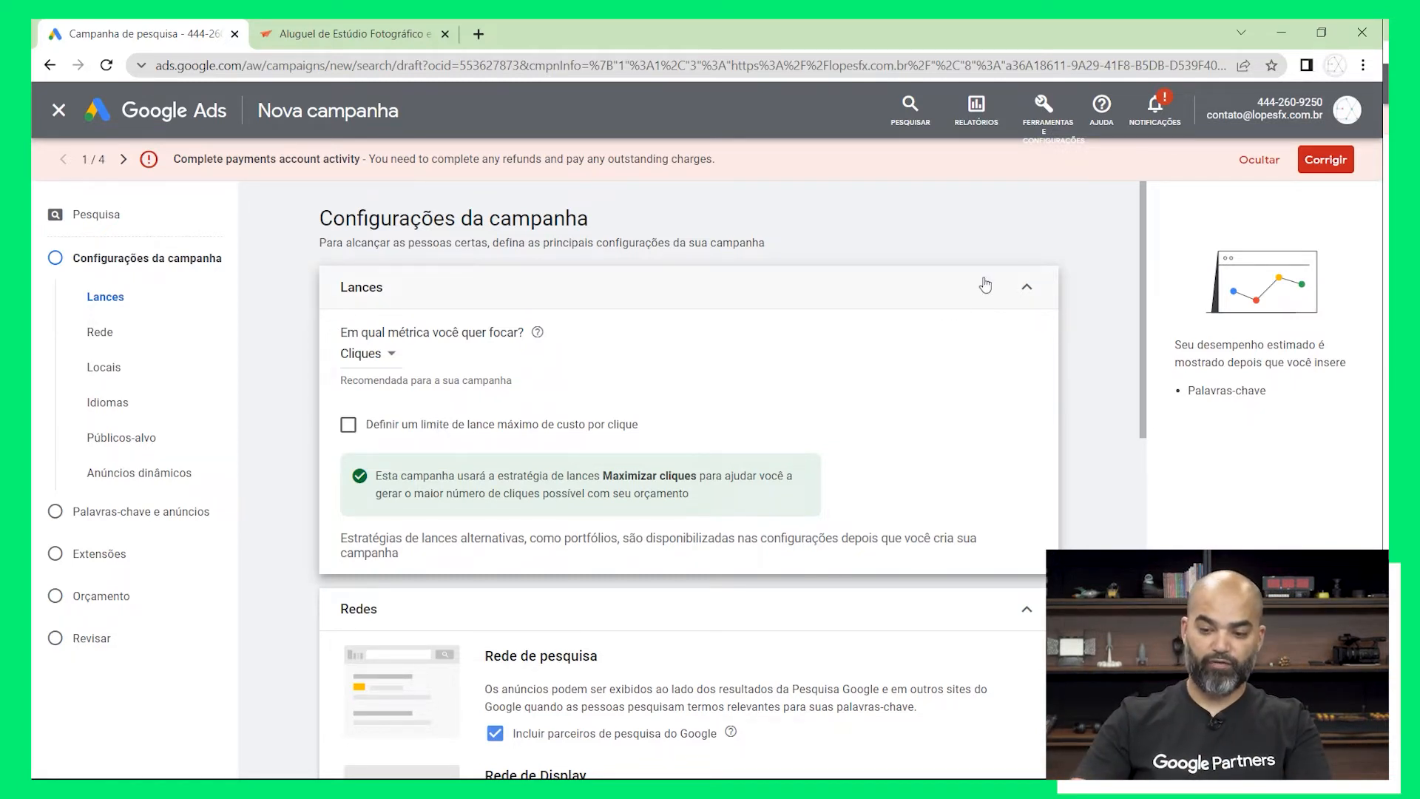
left_click(1026, 289)
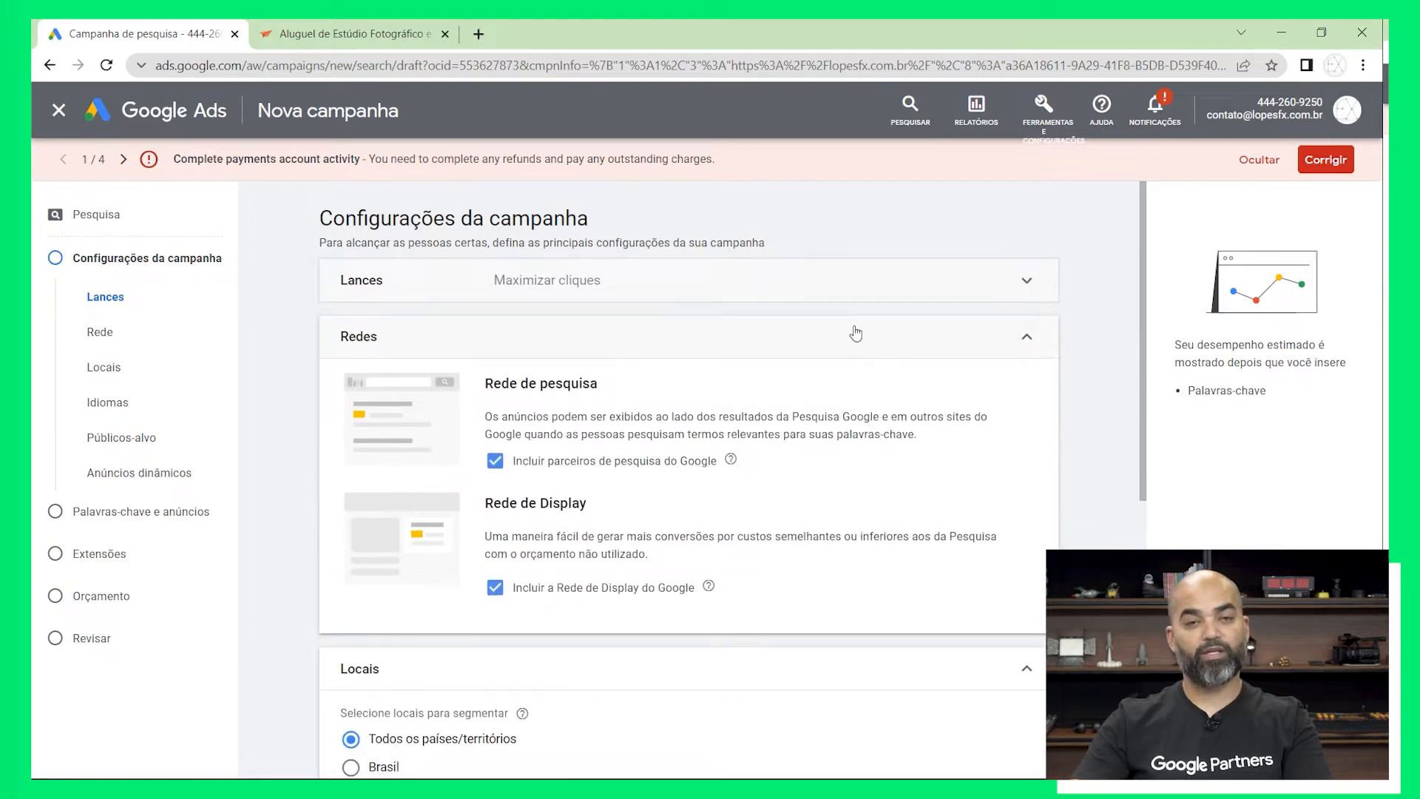
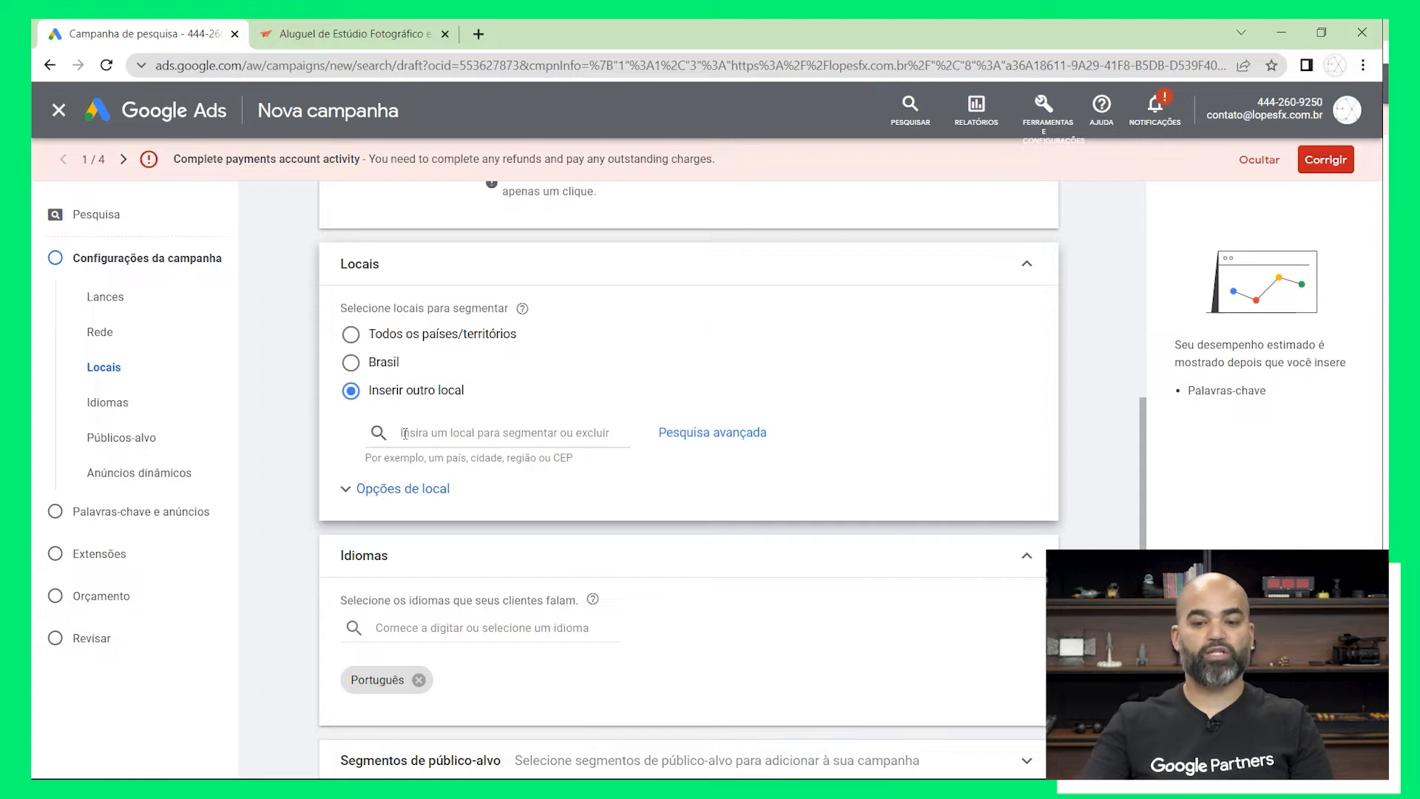
Try targeting the city São Paulo, São Paulo, Brasil in the advanced location search, and remove it from the targeted regions
left_click(706, 434)
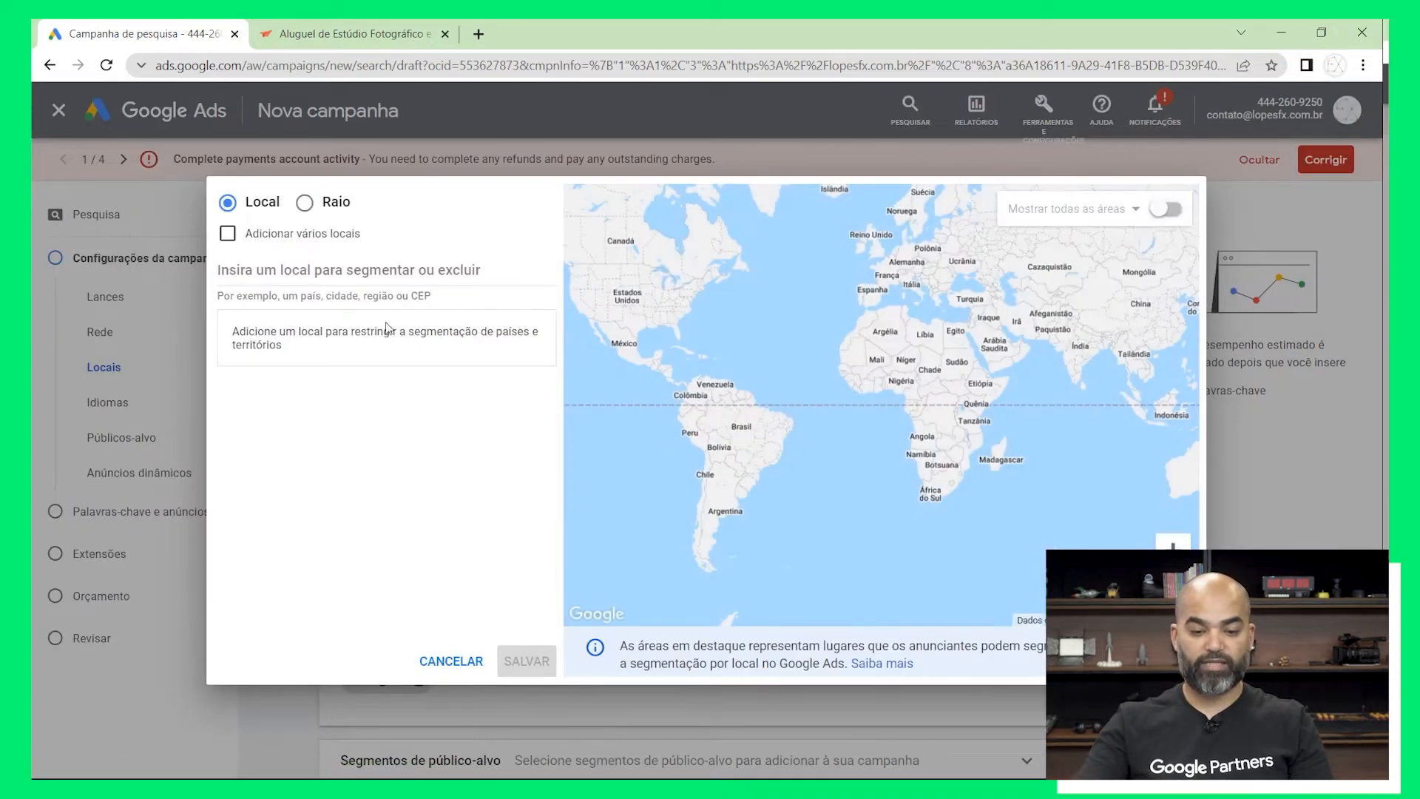
left_click(395, 267)
type("s")
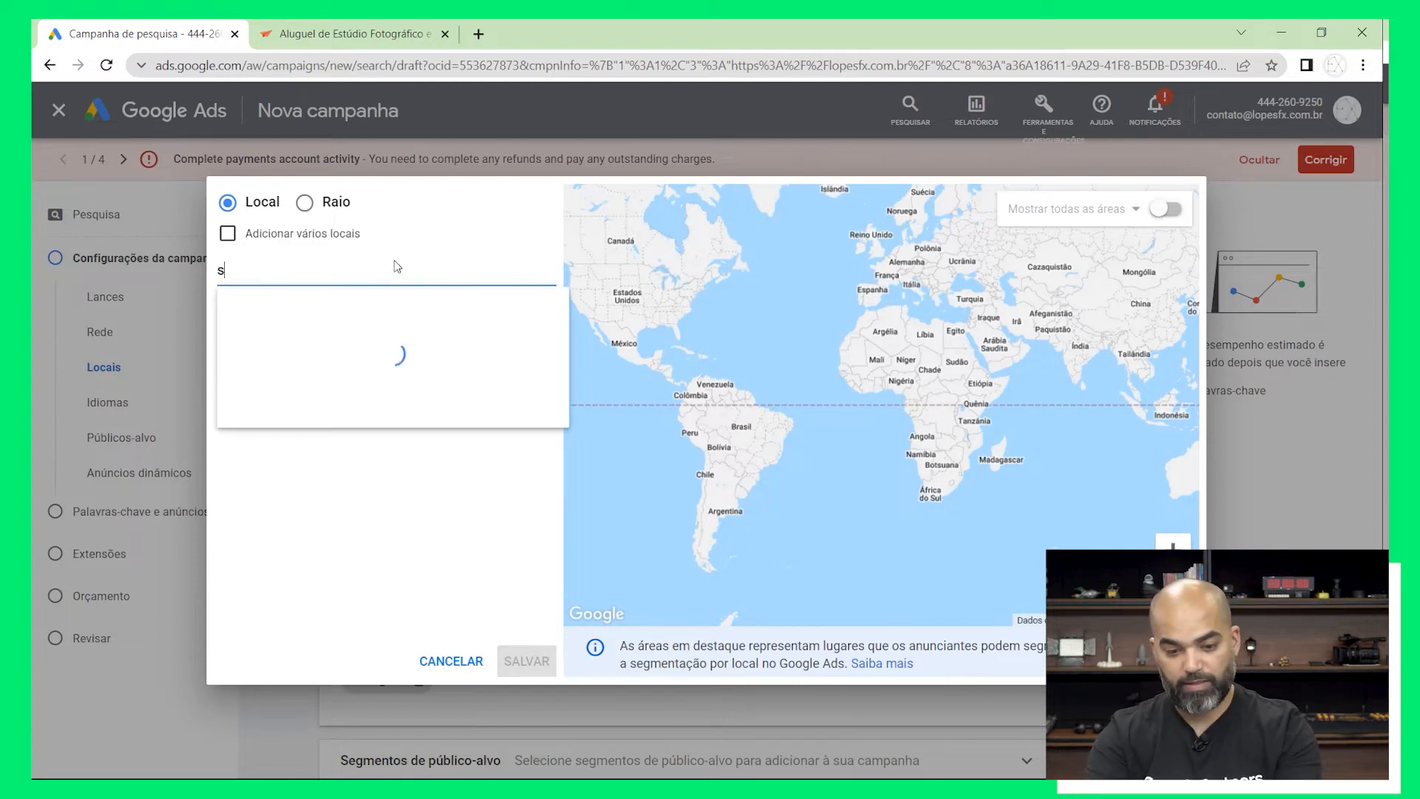
type("ao pa")
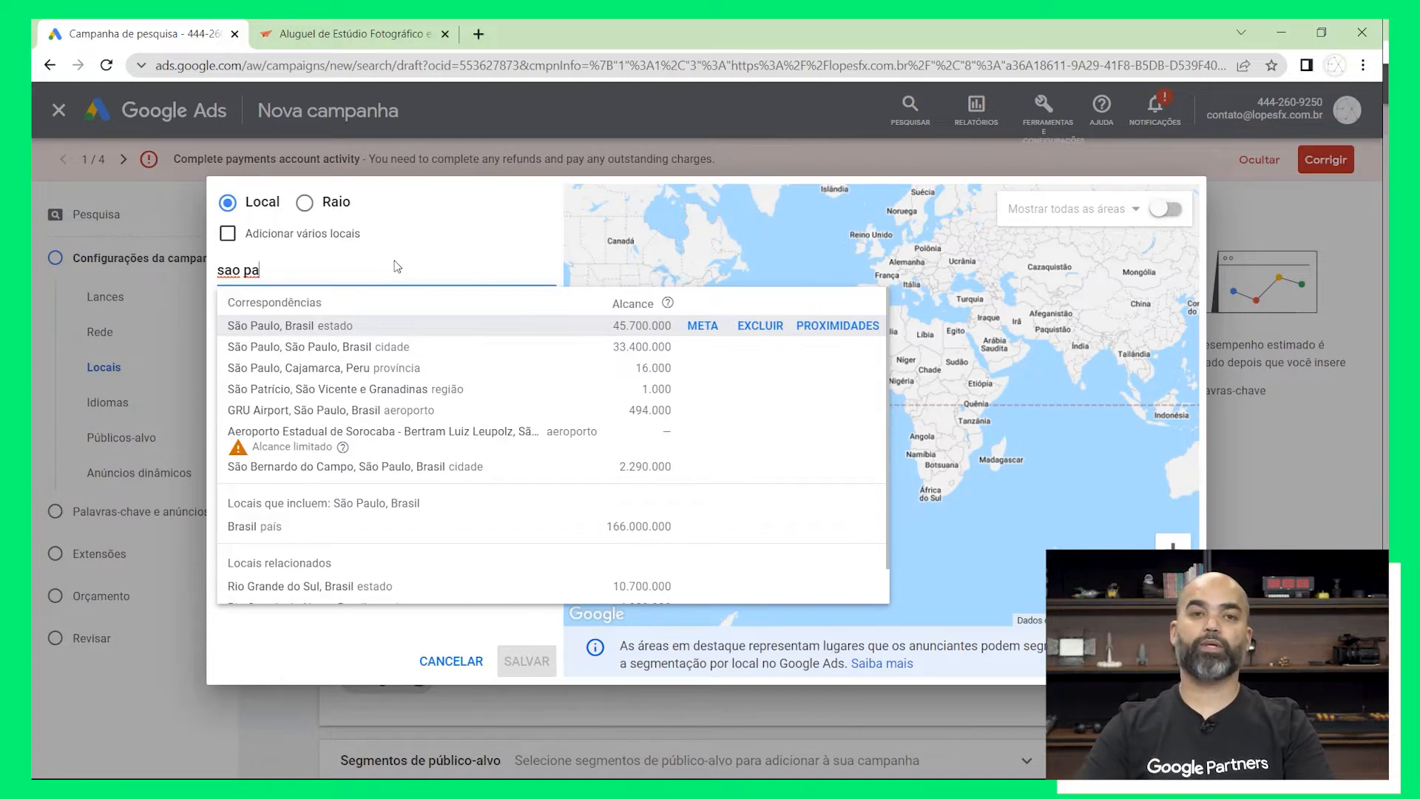
left_click(386, 346)
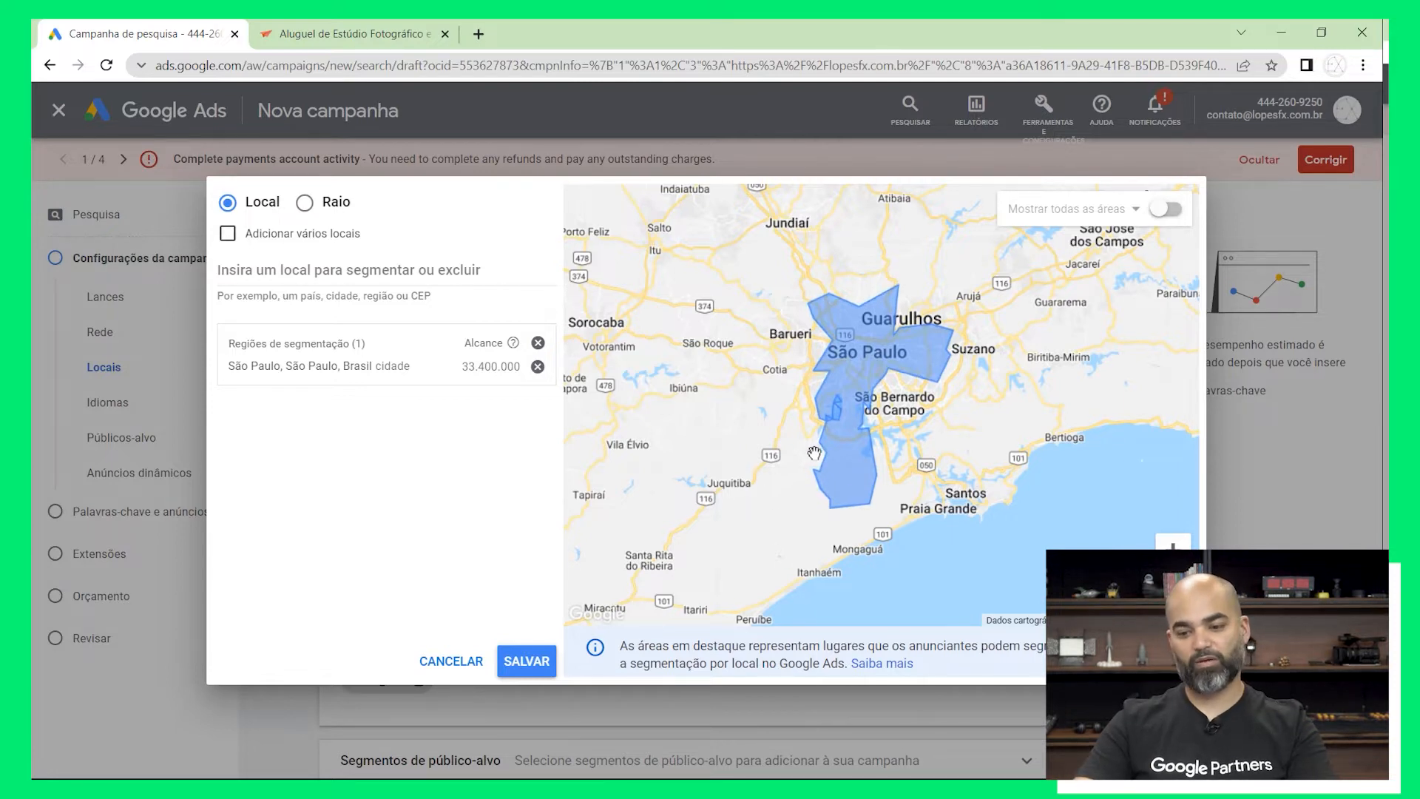
left_click(537, 345)
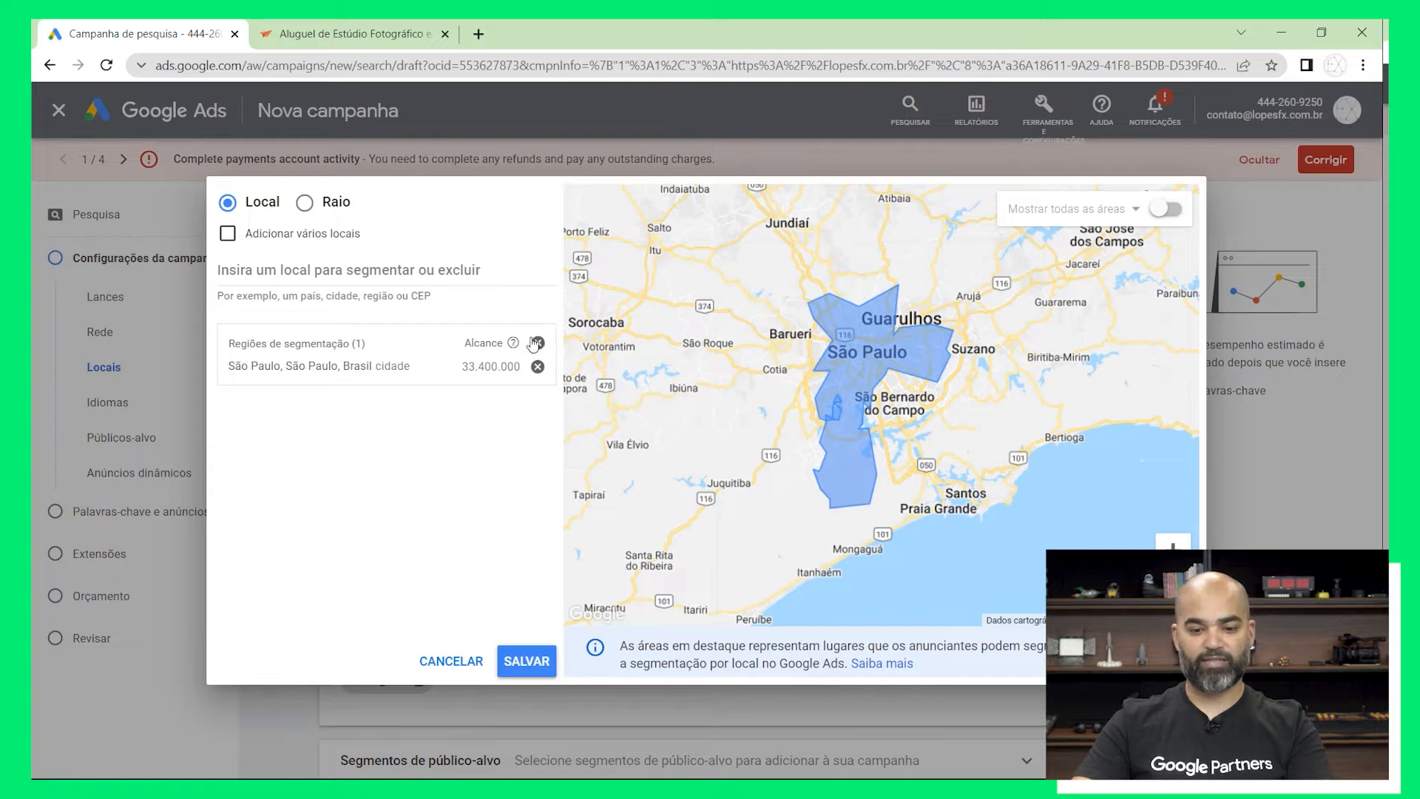
Switch the location targeting to Raio and add Av. Paulista - Bela Vista, São Paulo - SP as the centre
left_click(320, 213)
left_click(337, 268)
type("av ")
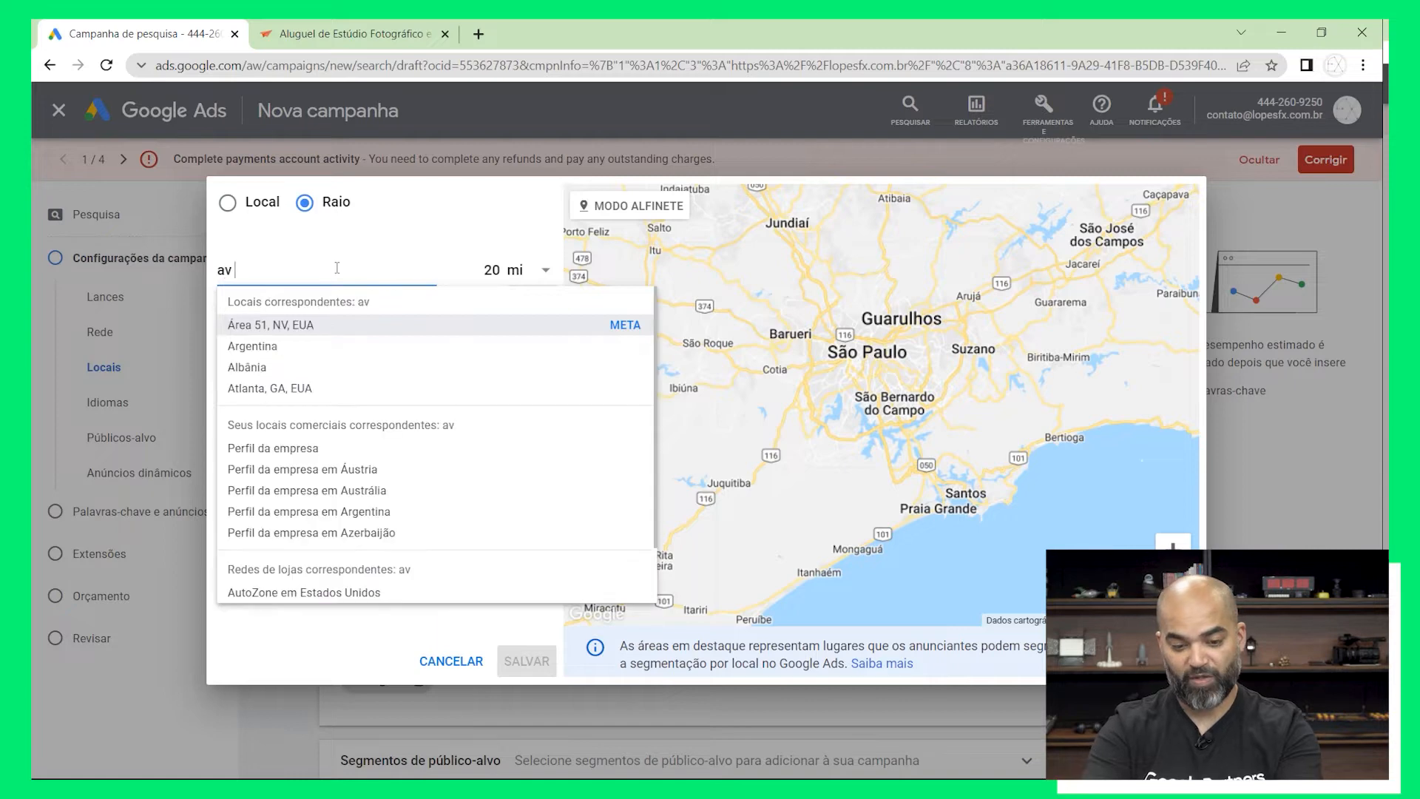
type("paulis")
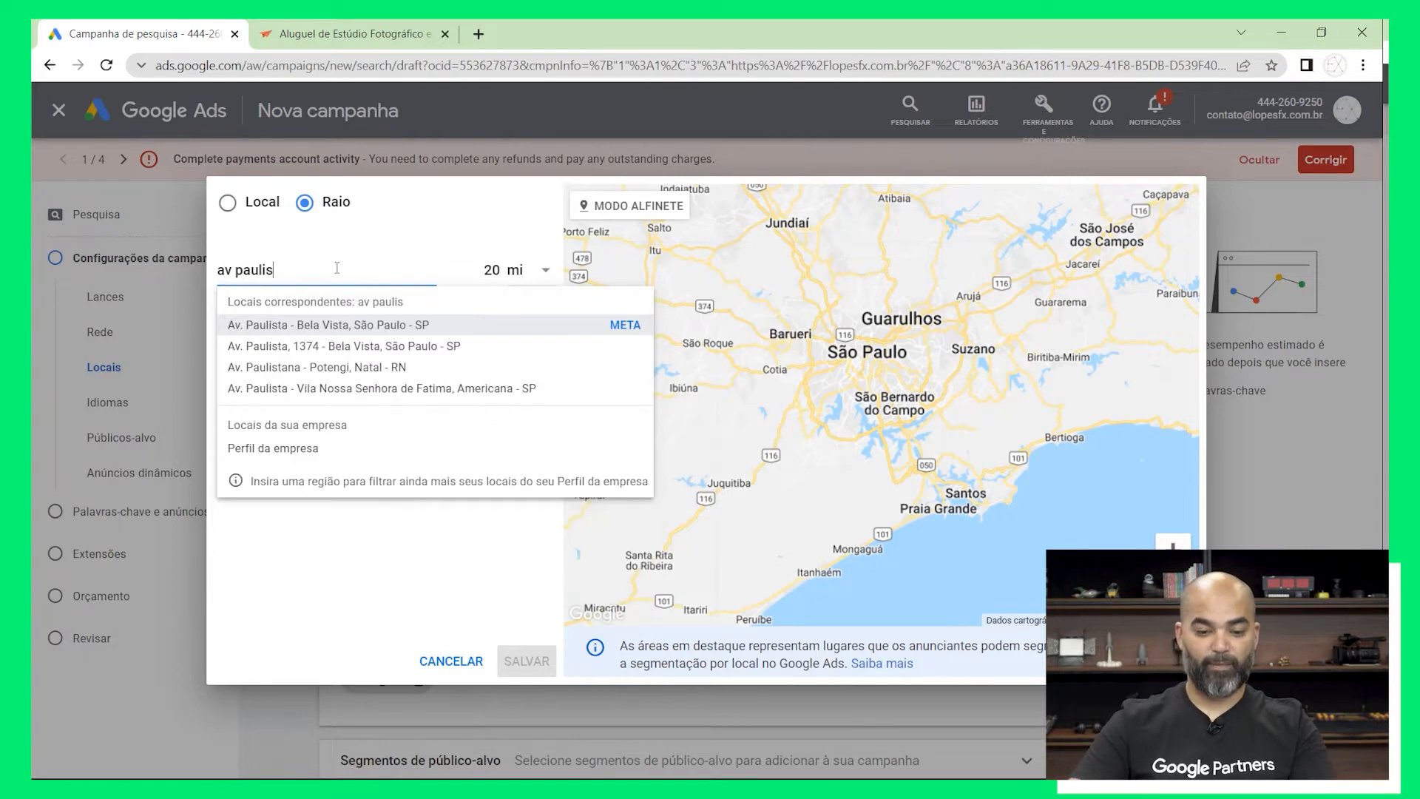
left_click(385, 326)
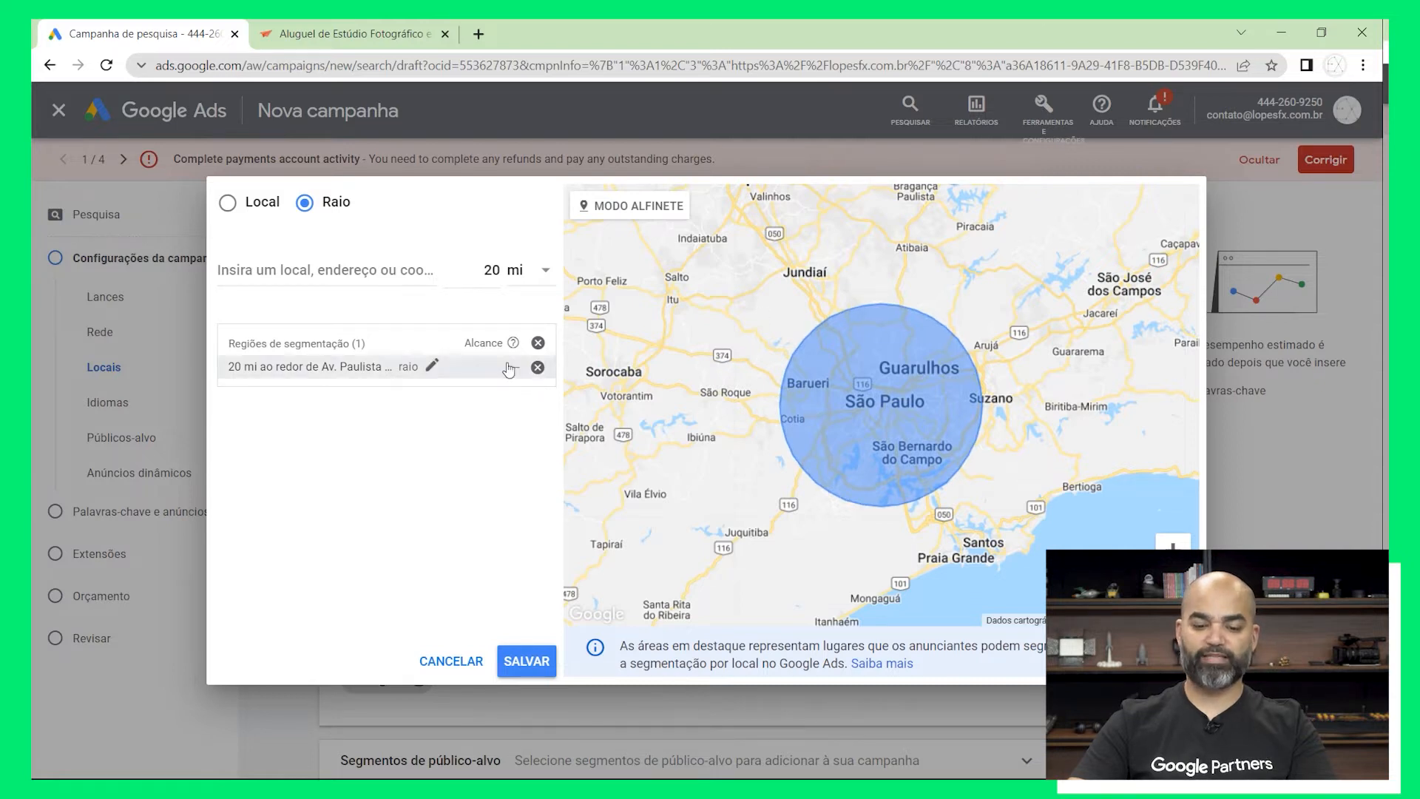
Set the radius around Av. Paulista to 8 km, save the location targeting and collapse the Locais section
left_click(431, 365)
double_click(481, 403)
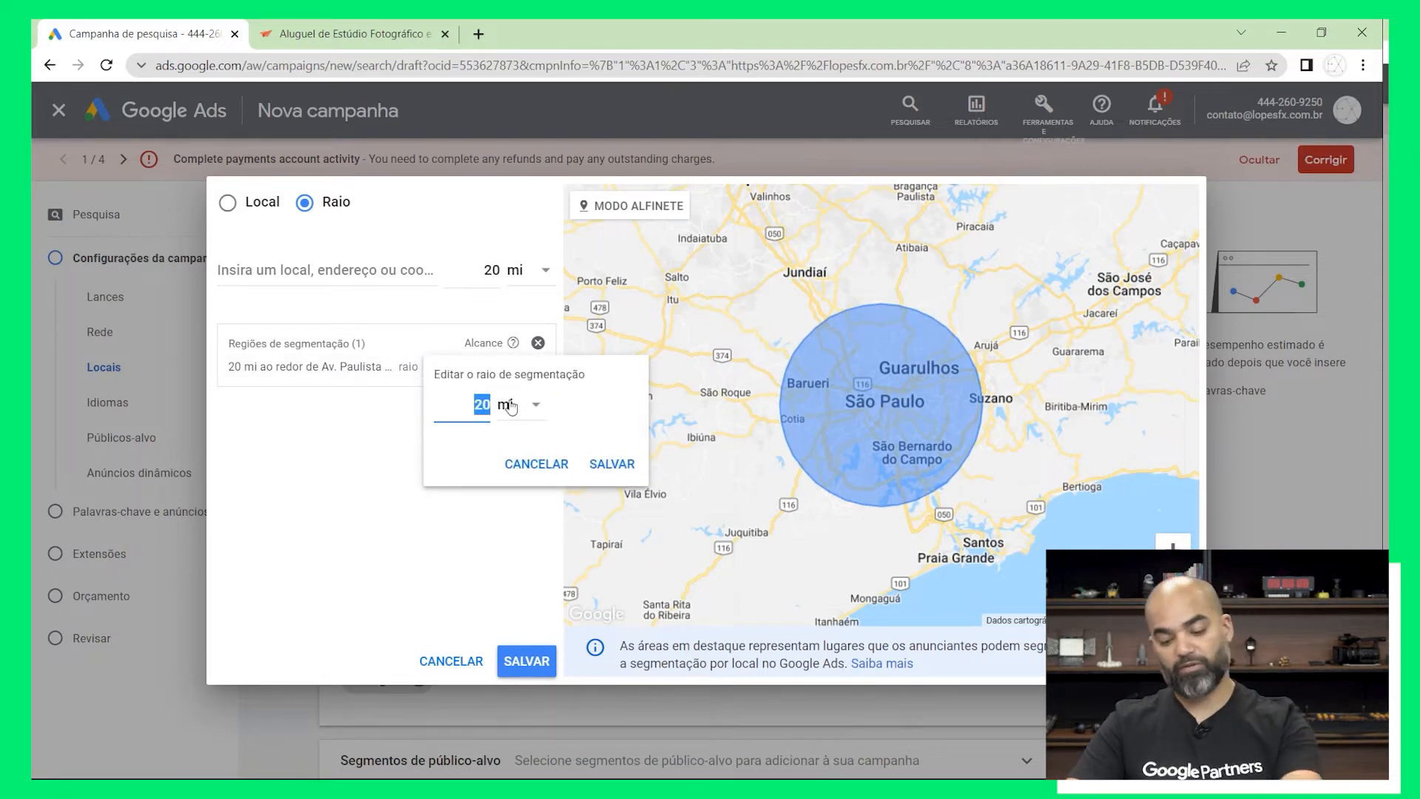
type("8")
left_click(522, 414)
left_click(527, 453)
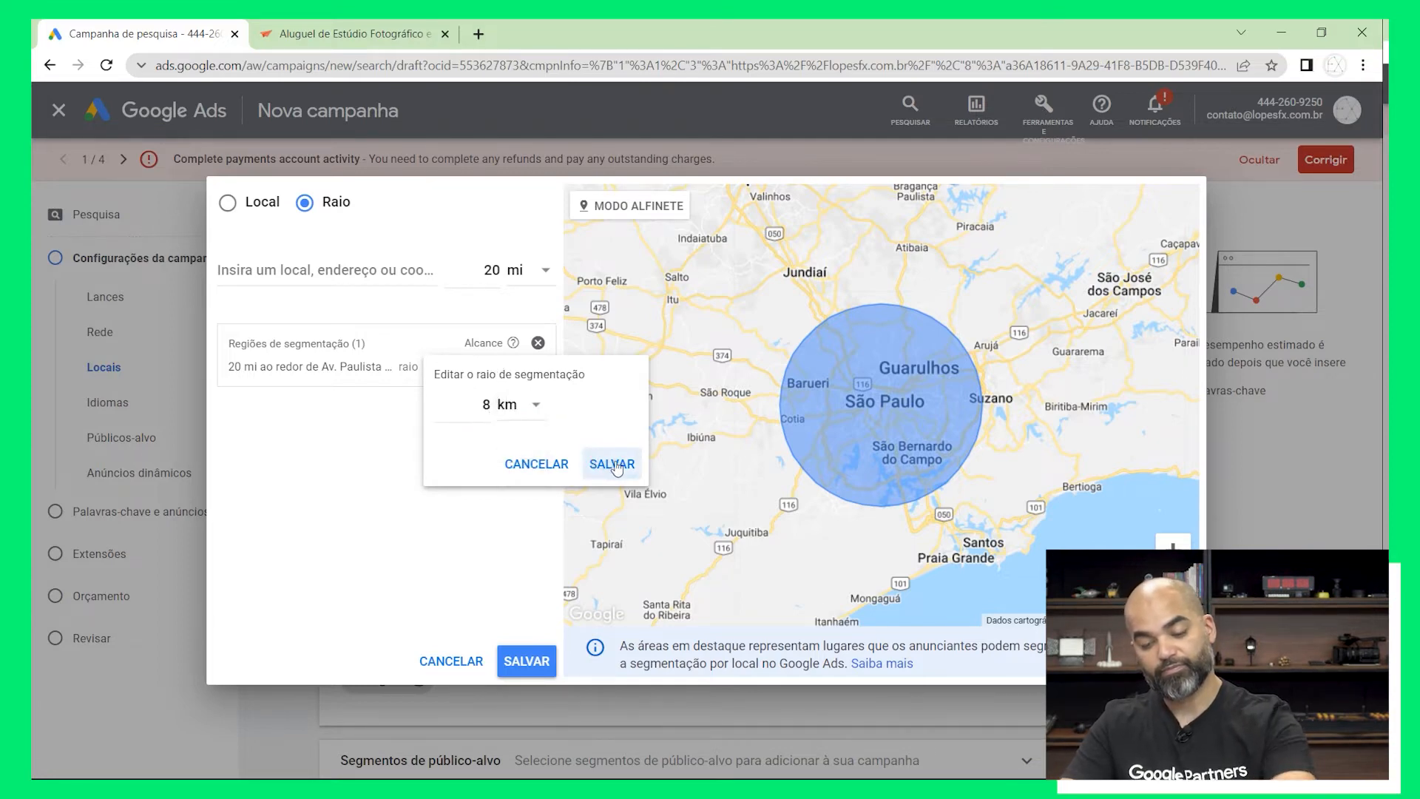
left_click(607, 460)
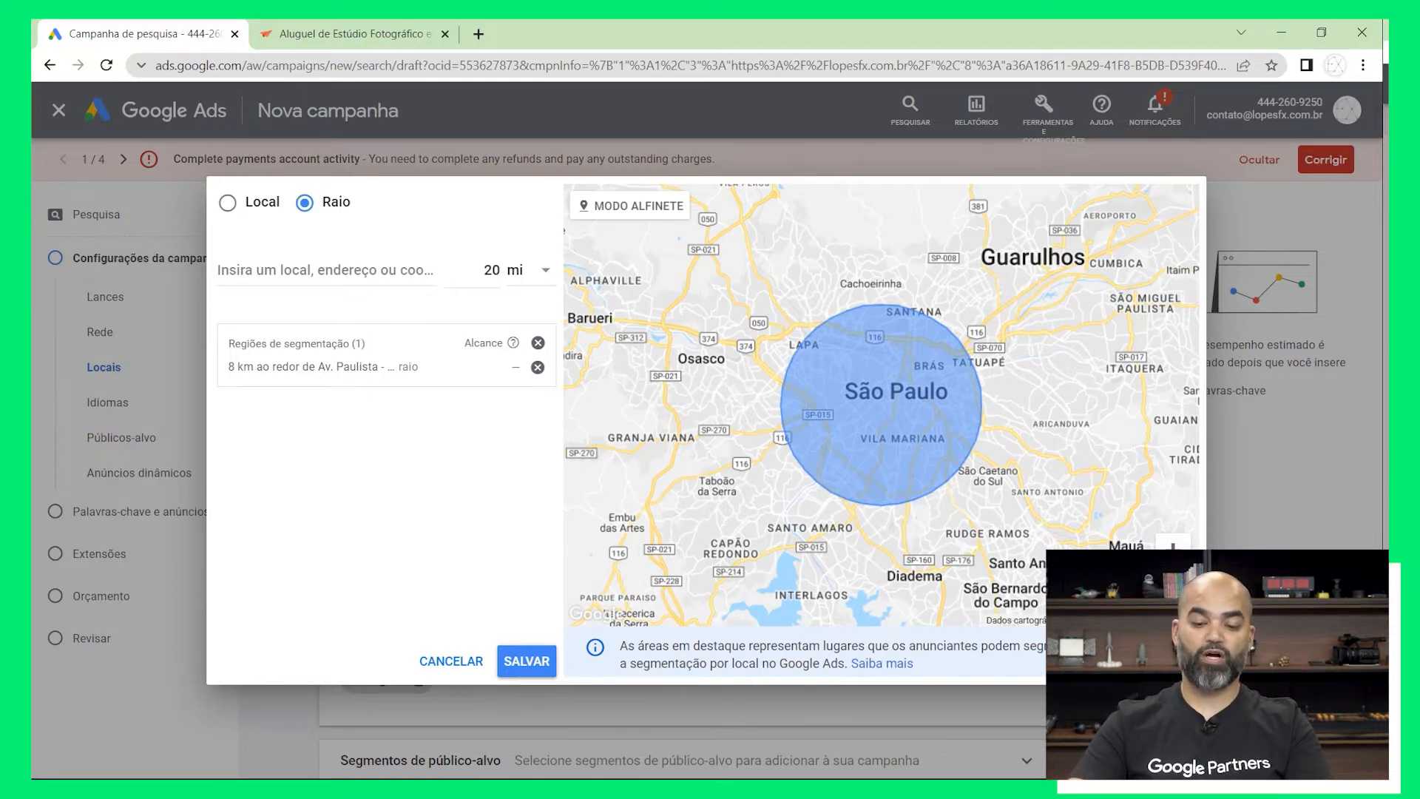
left_click(528, 661)
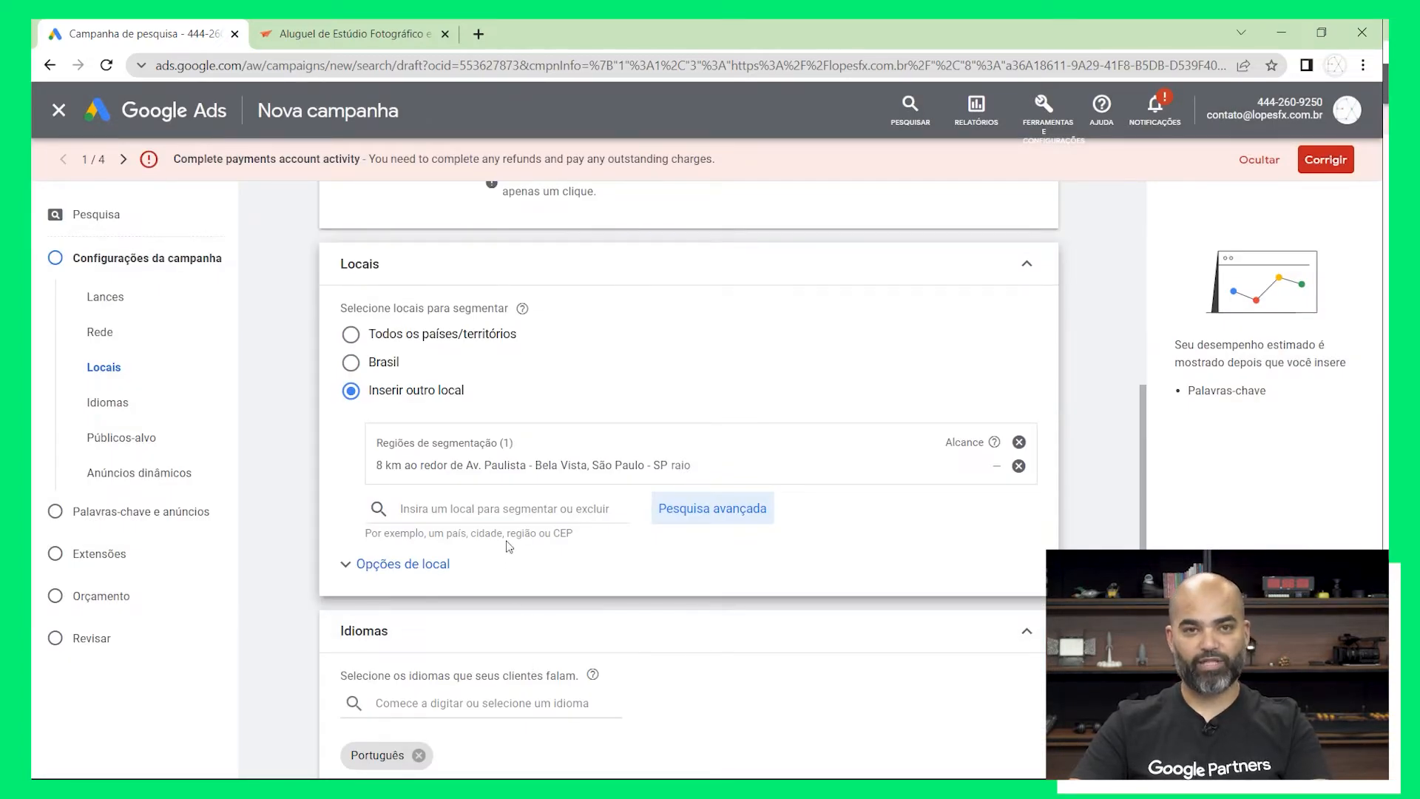
scroll(507, 534, "up", 1)
scroll(507, 531, "down", 1)
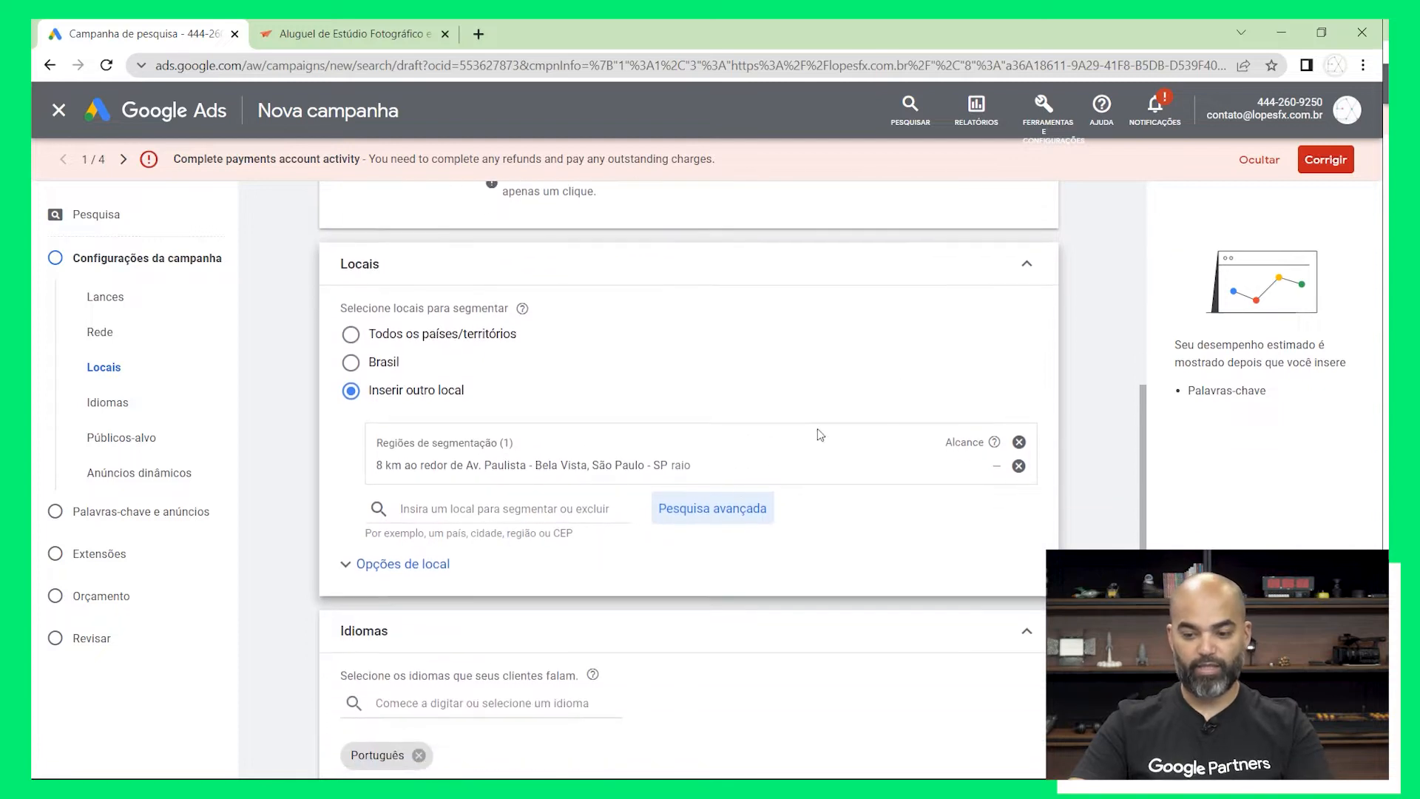
left_click(1032, 271)
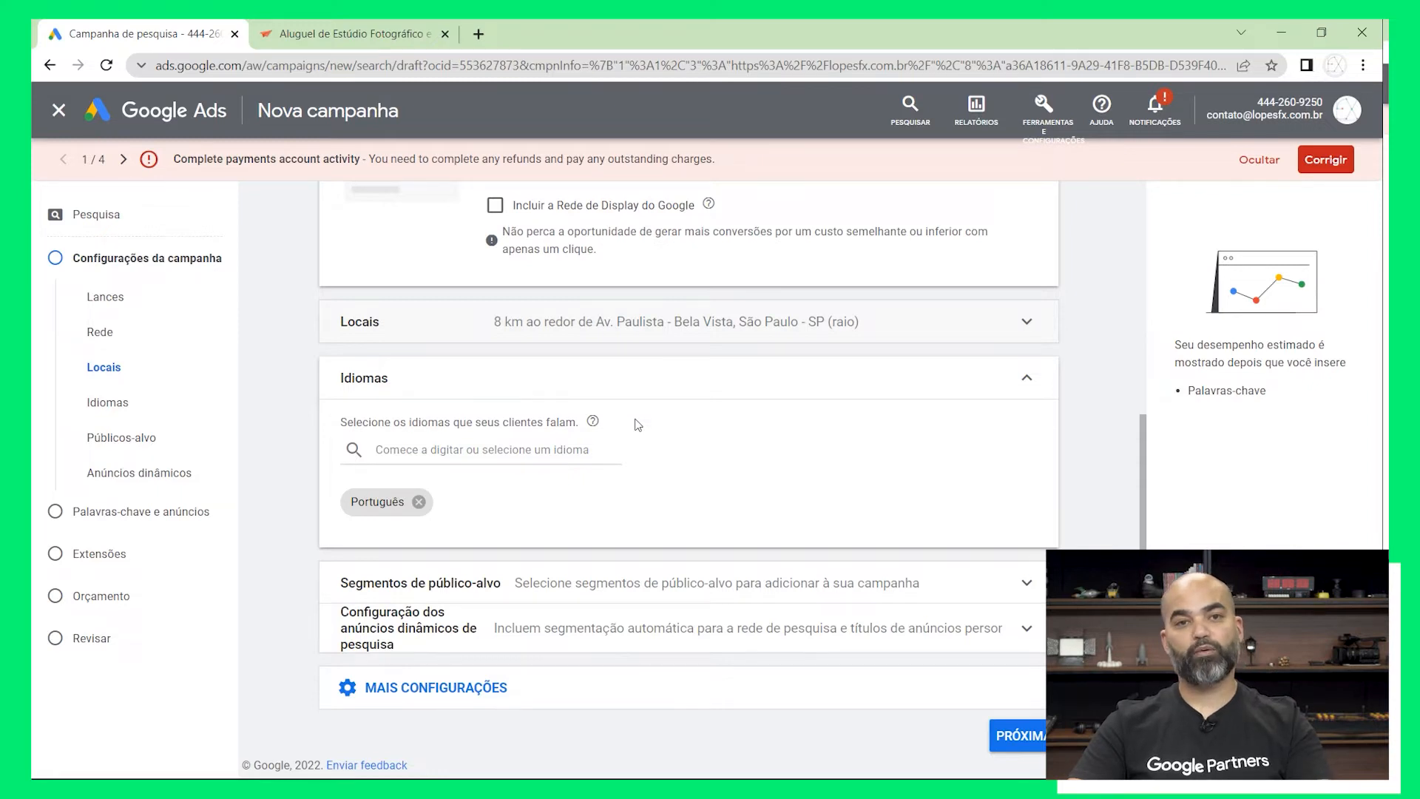
Set the campaign languages to Todos os idiomas and collapse the Idiomas section
left_click(530, 447)
scroll(517, 329, "down", 3)
scroll(515, 320, "up", 10)
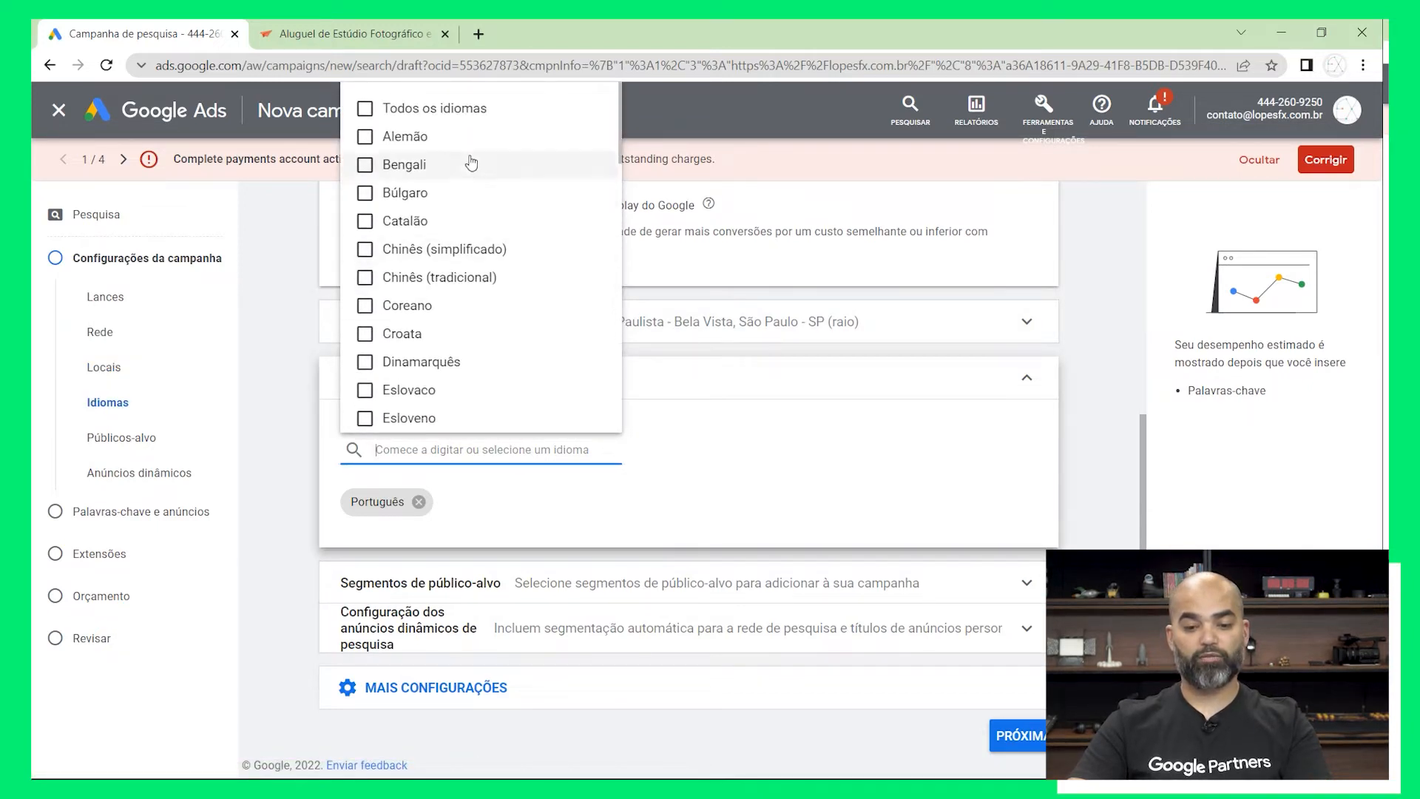
left_click(408, 107)
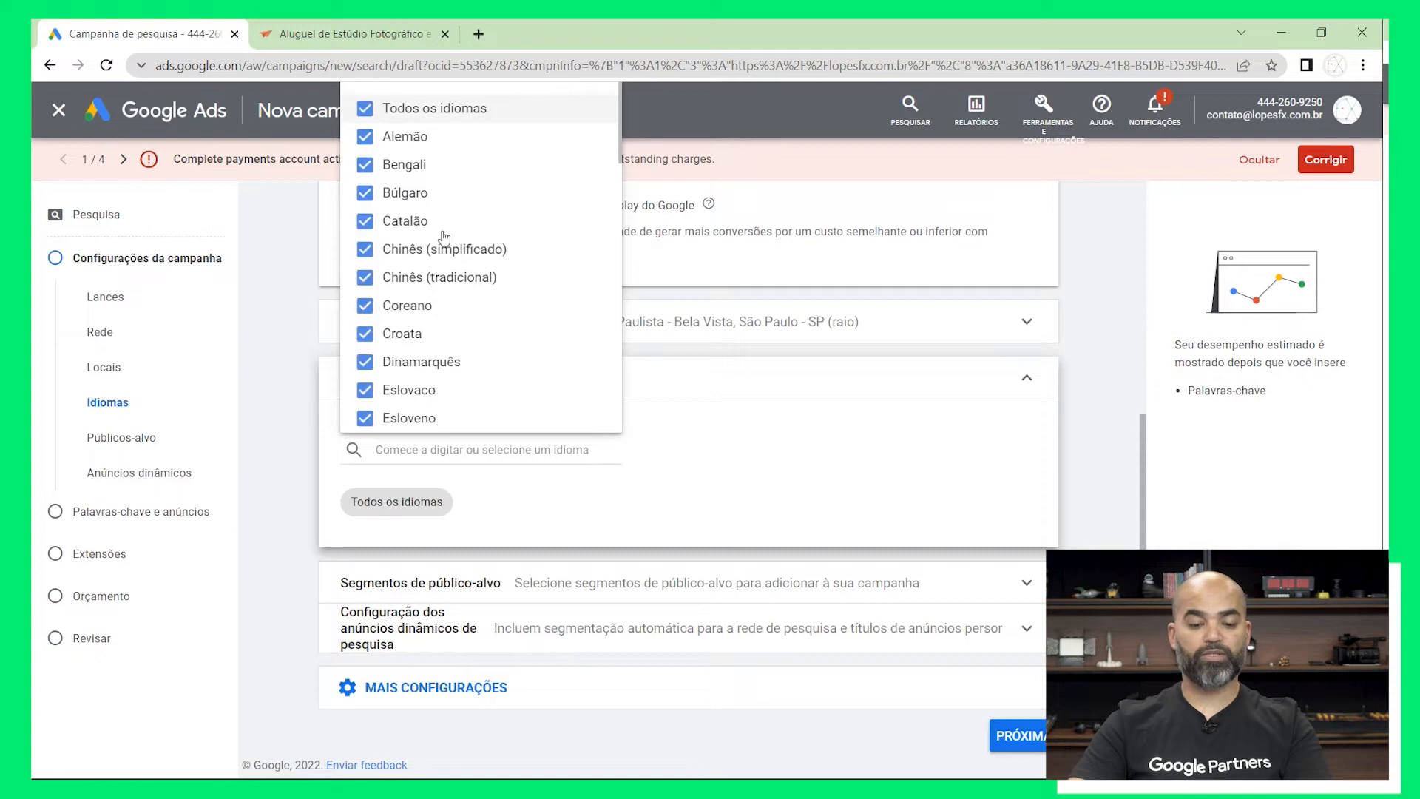
left_click(737, 439)
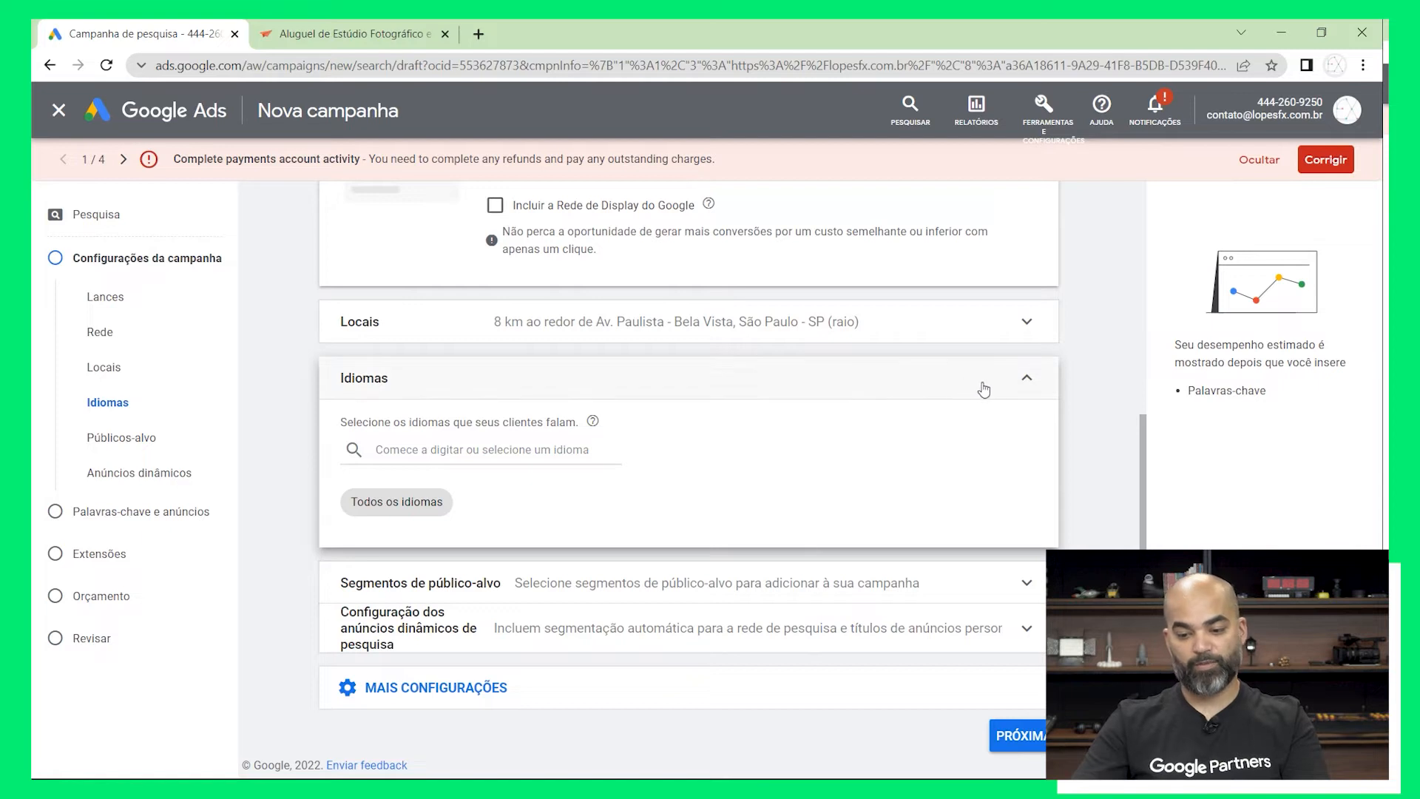
left_click(1024, 378)
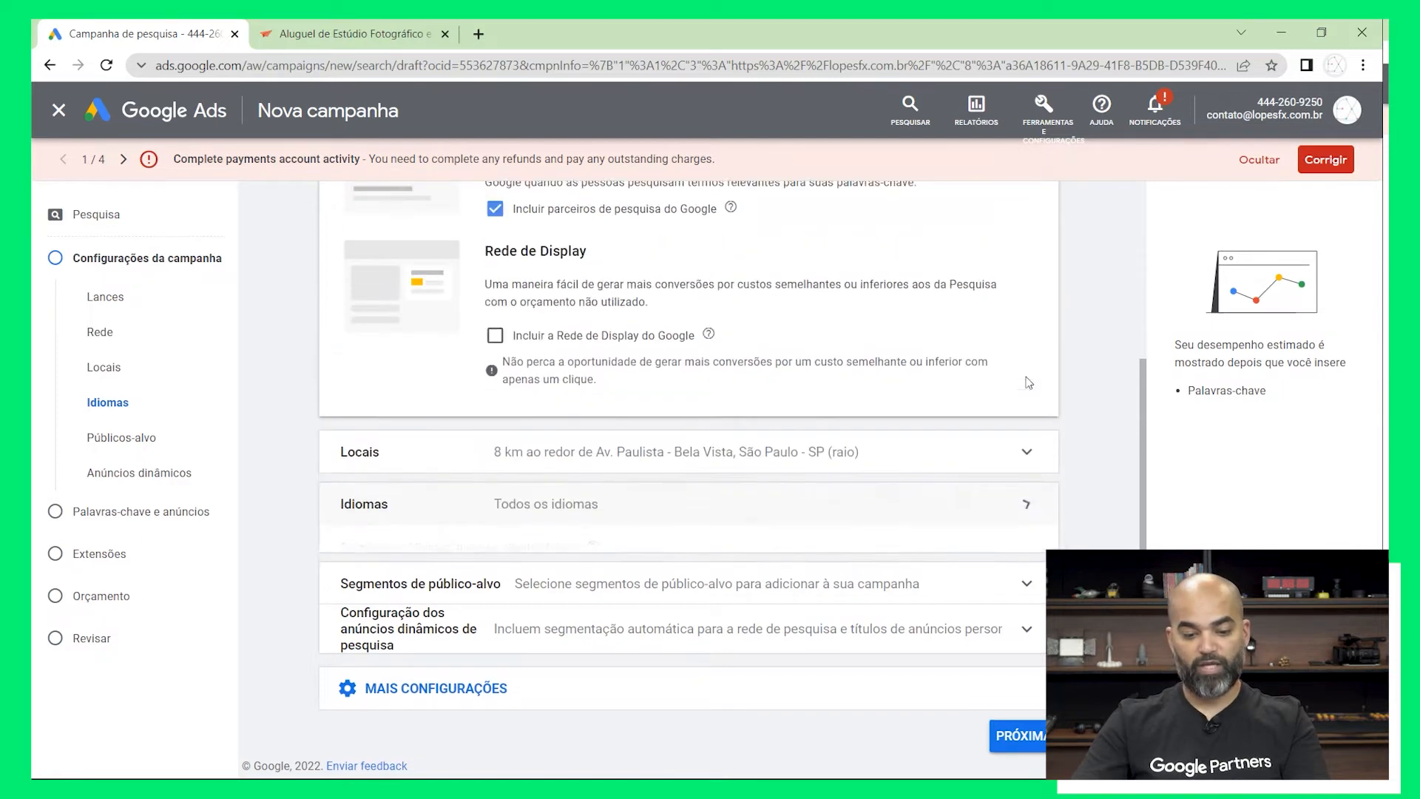
Show the additional campaign settings and review the start and end dates, including the start date calendar, leaving them as they are
left_click(740, 698)
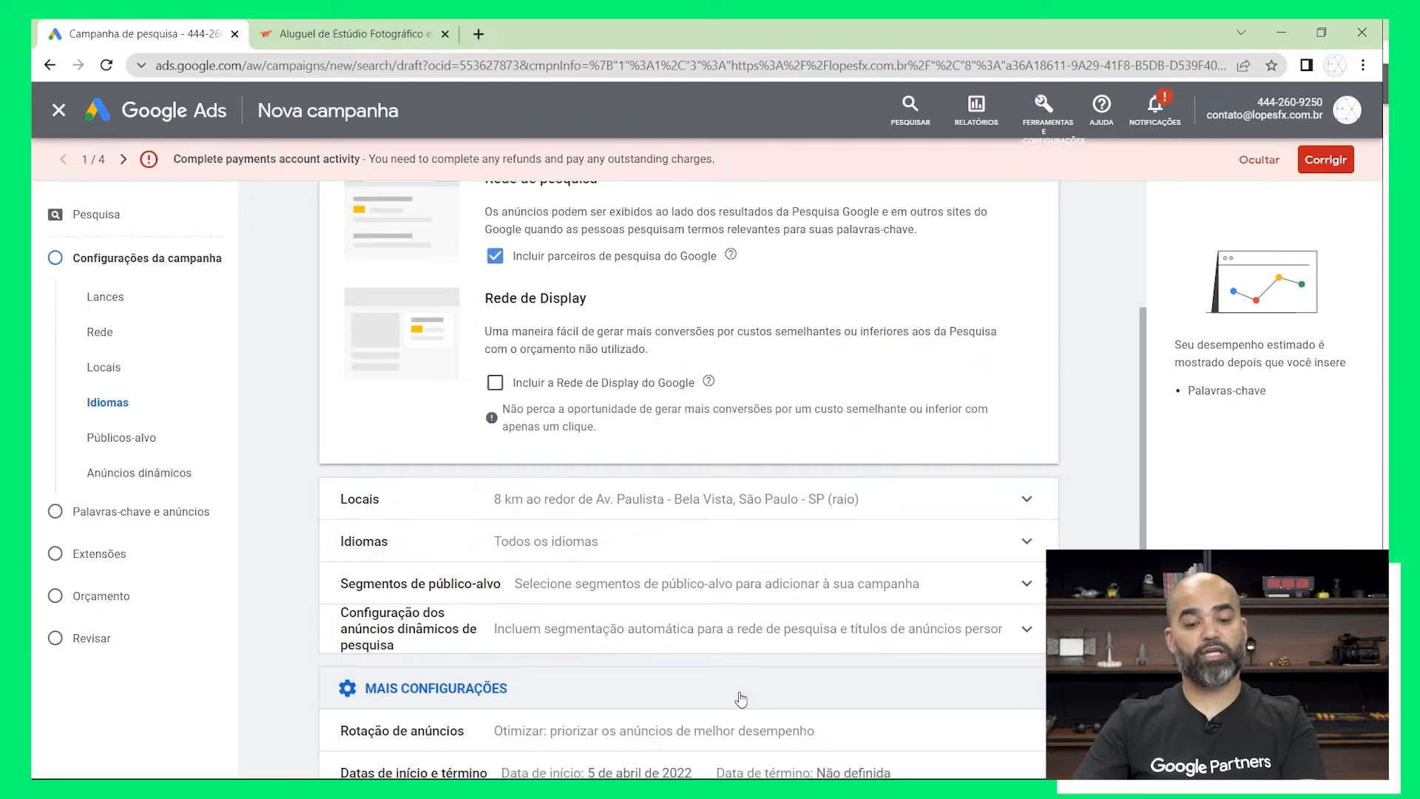
scroll(740, 660, "up", 1)
scroll(740, 651, "down", 3)
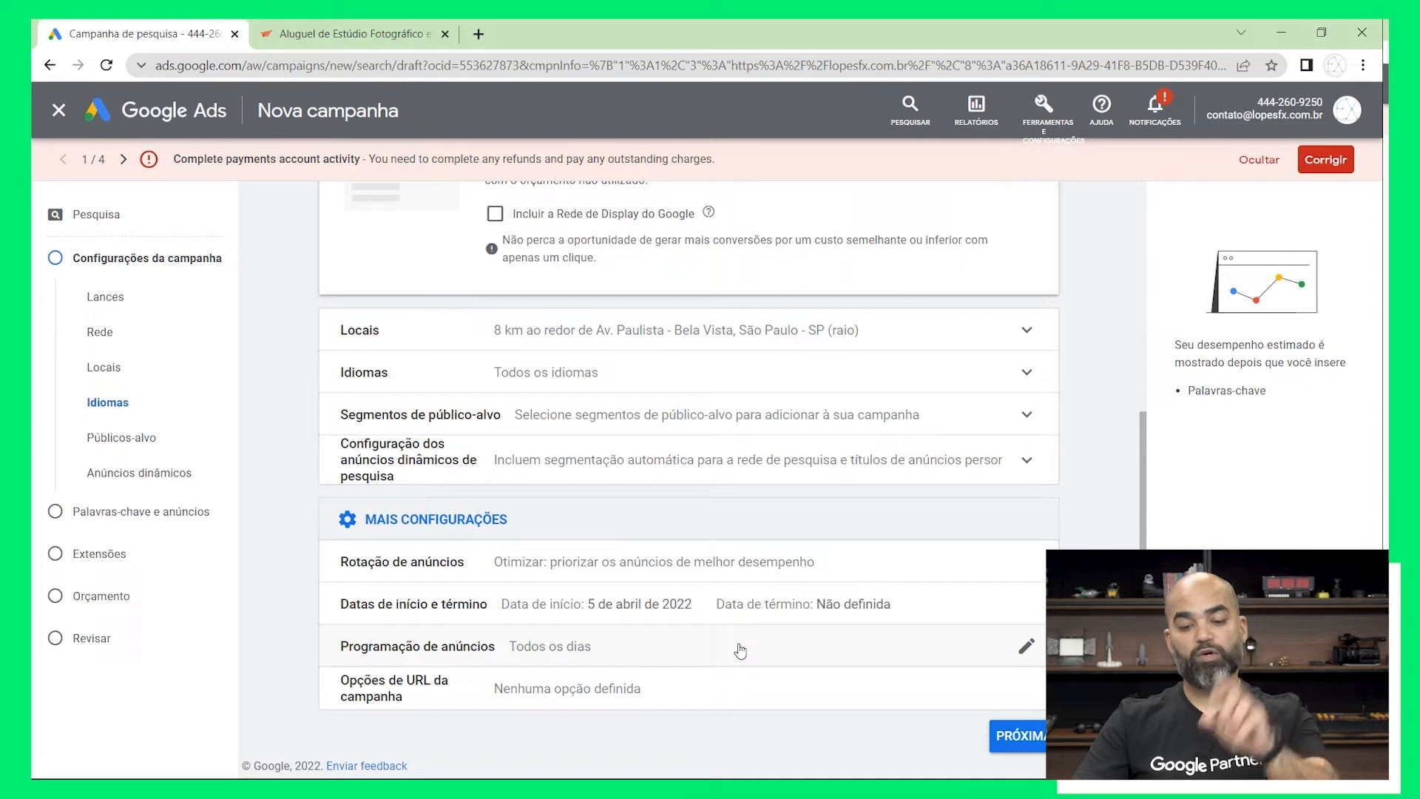
left_click(641, 618)
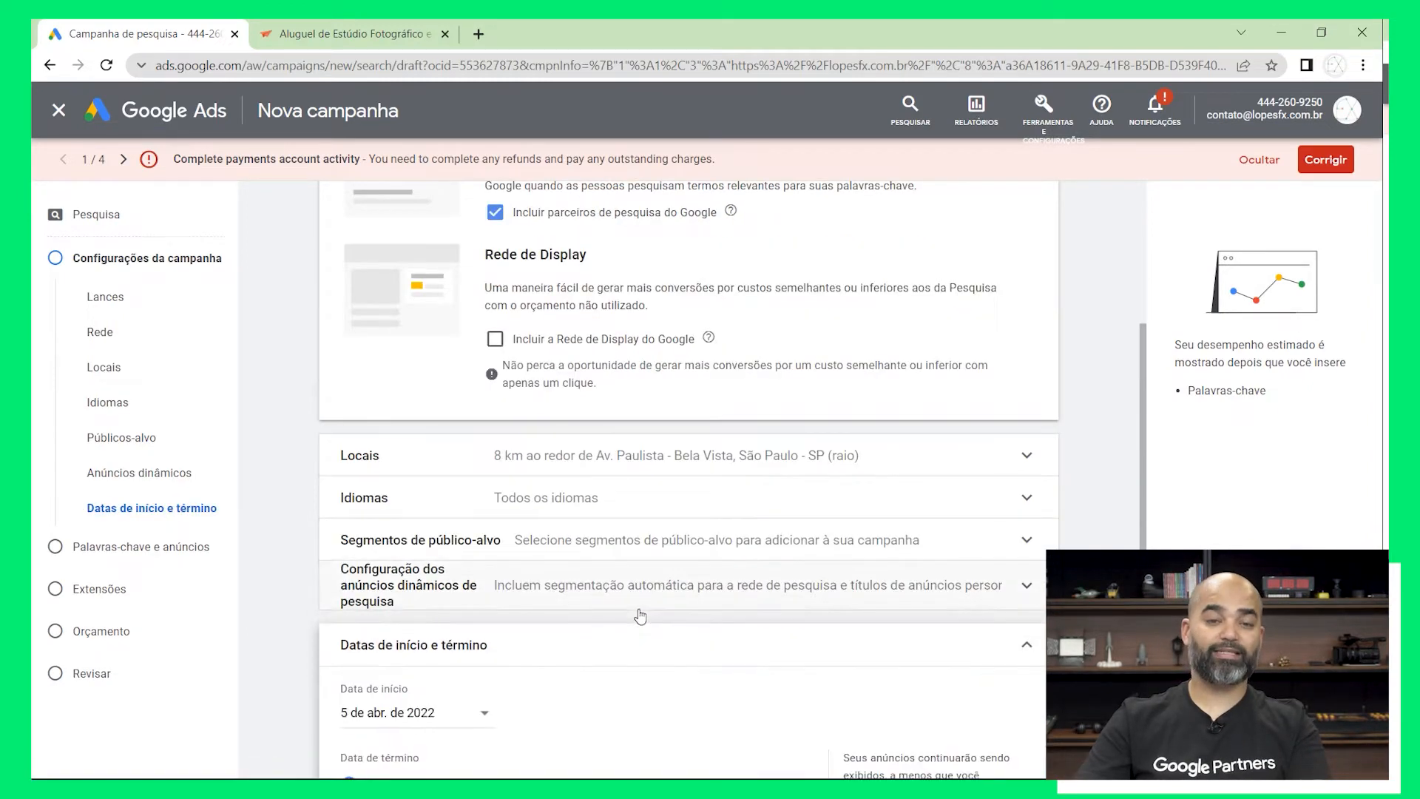
scroll(640, 615, "up", 2)
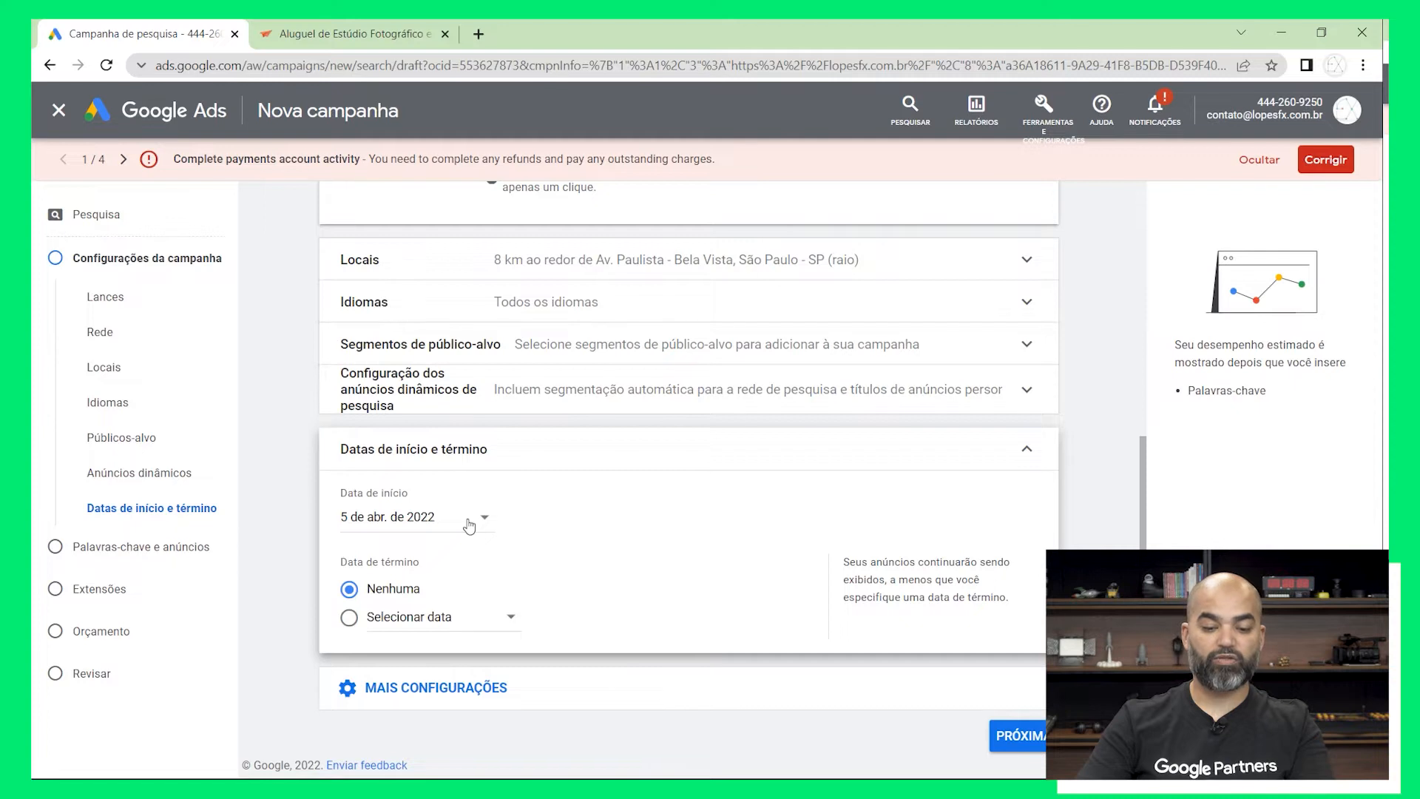
left_click(469, 526)
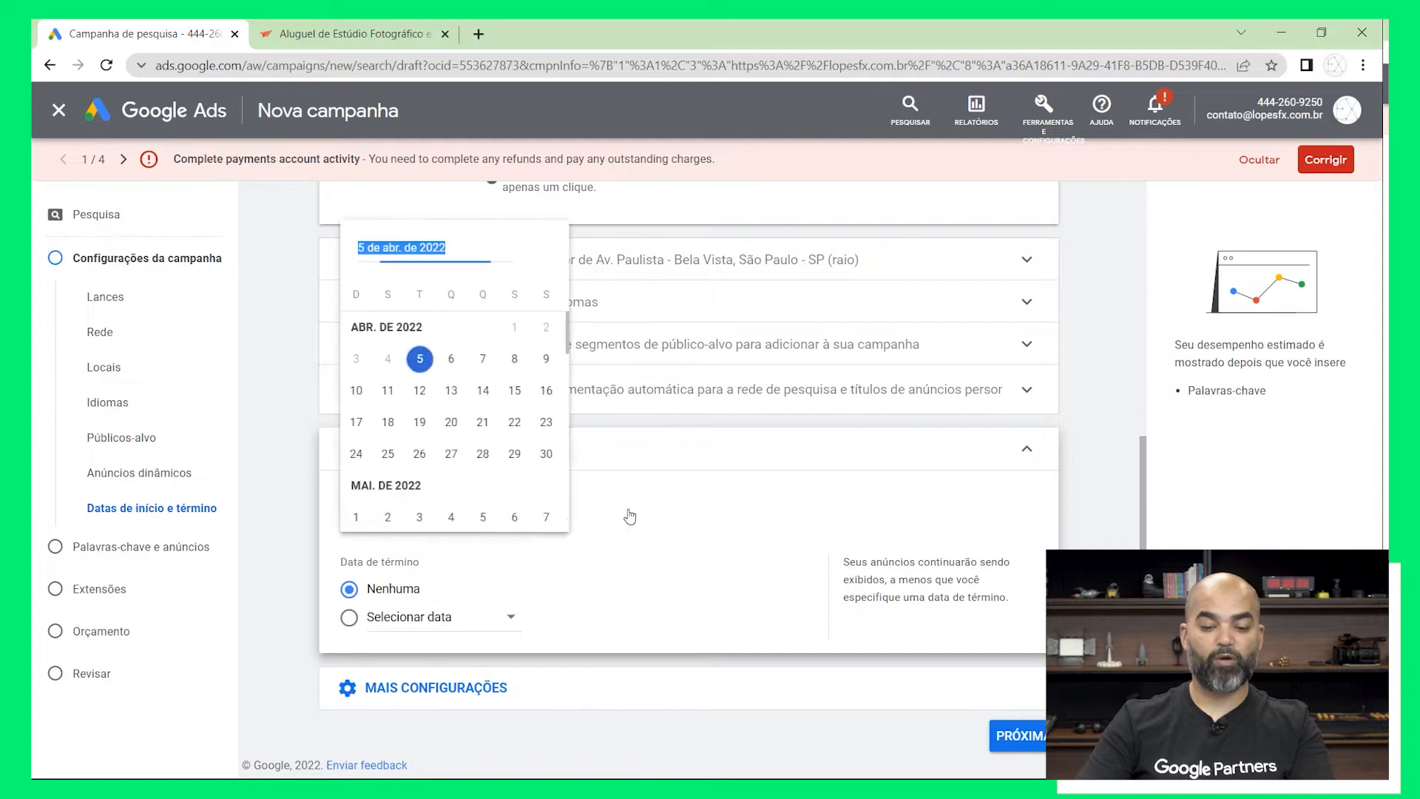
left_click(699, 509)
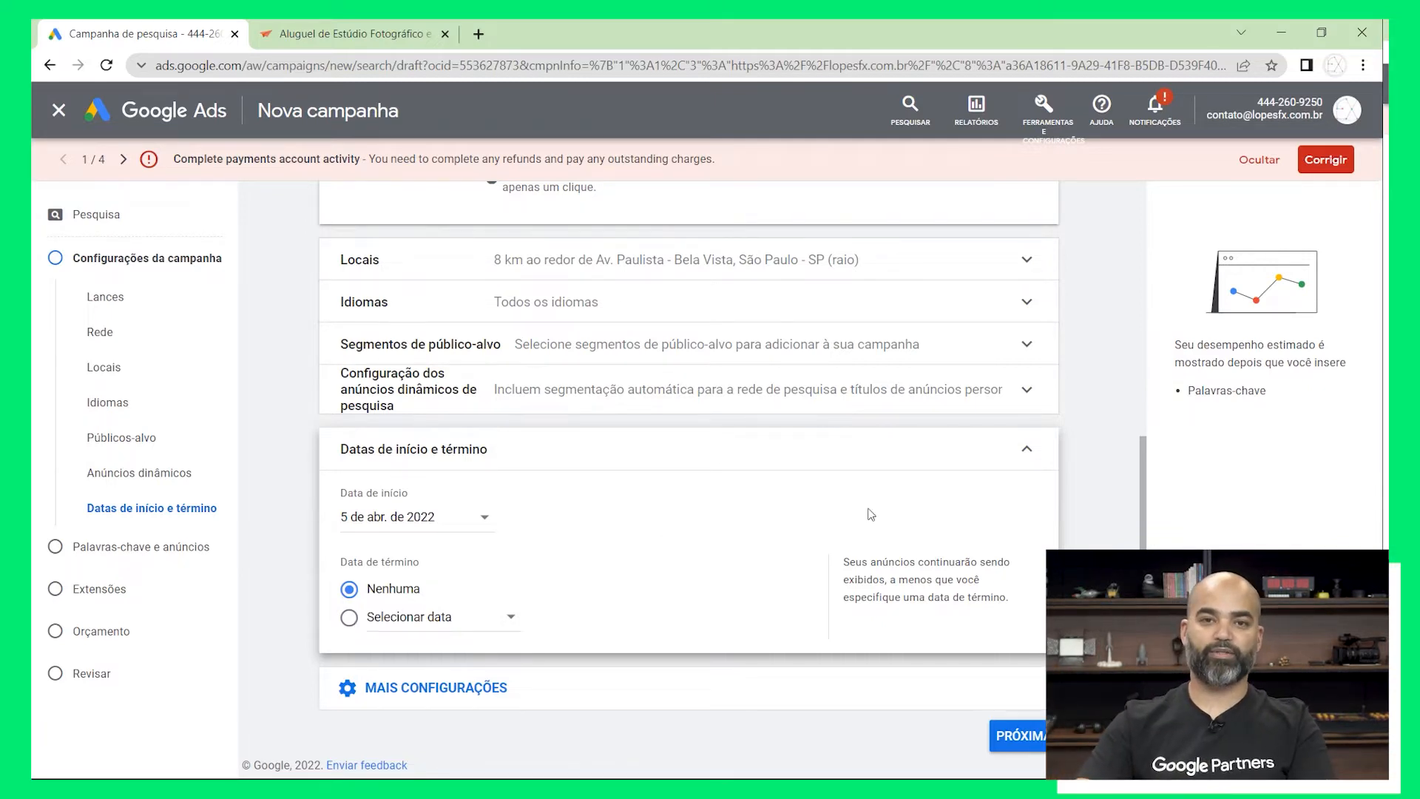
left_click(1023, 453)
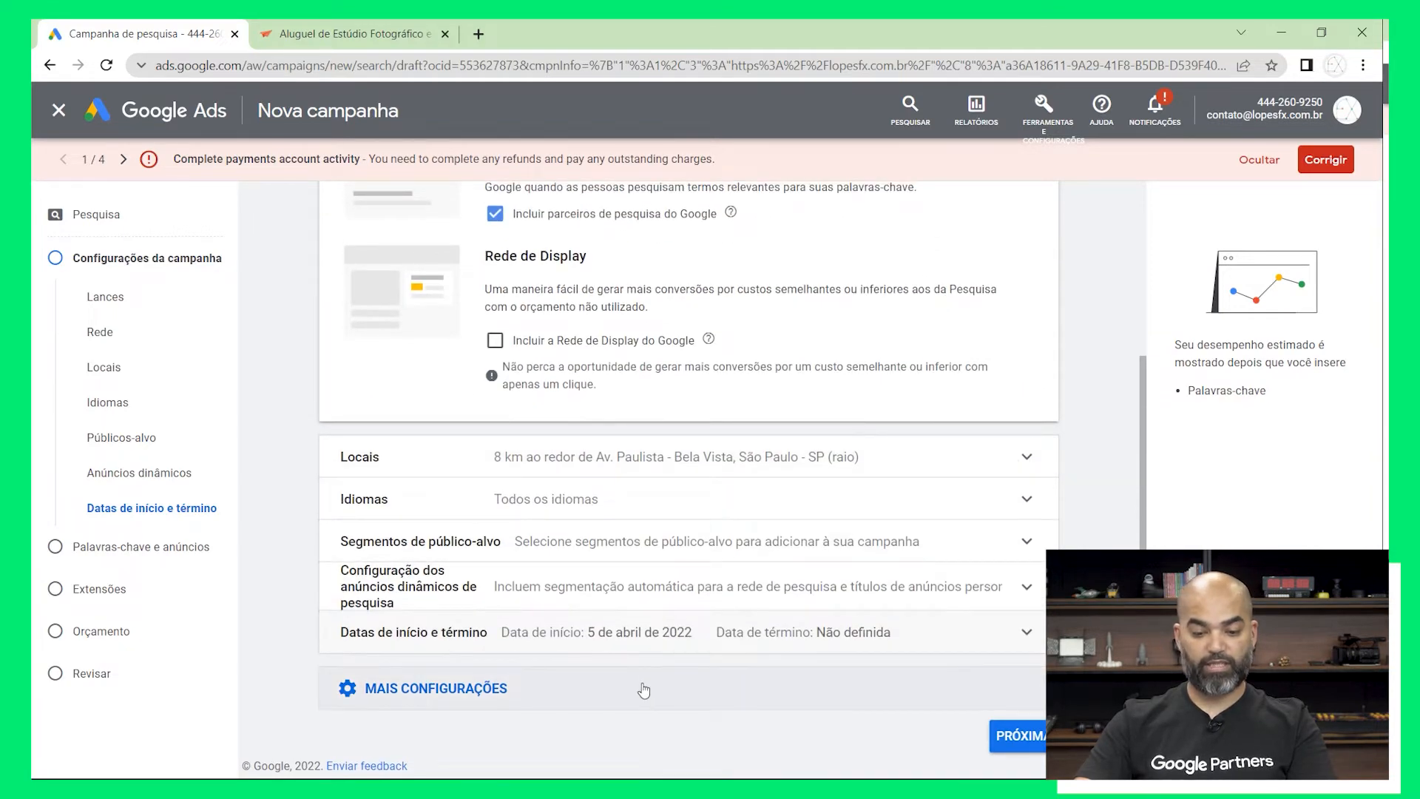
Set the ad schedule under the additional settings to De segunda a sexta with a start time of 10:00
left_click(643, 689)
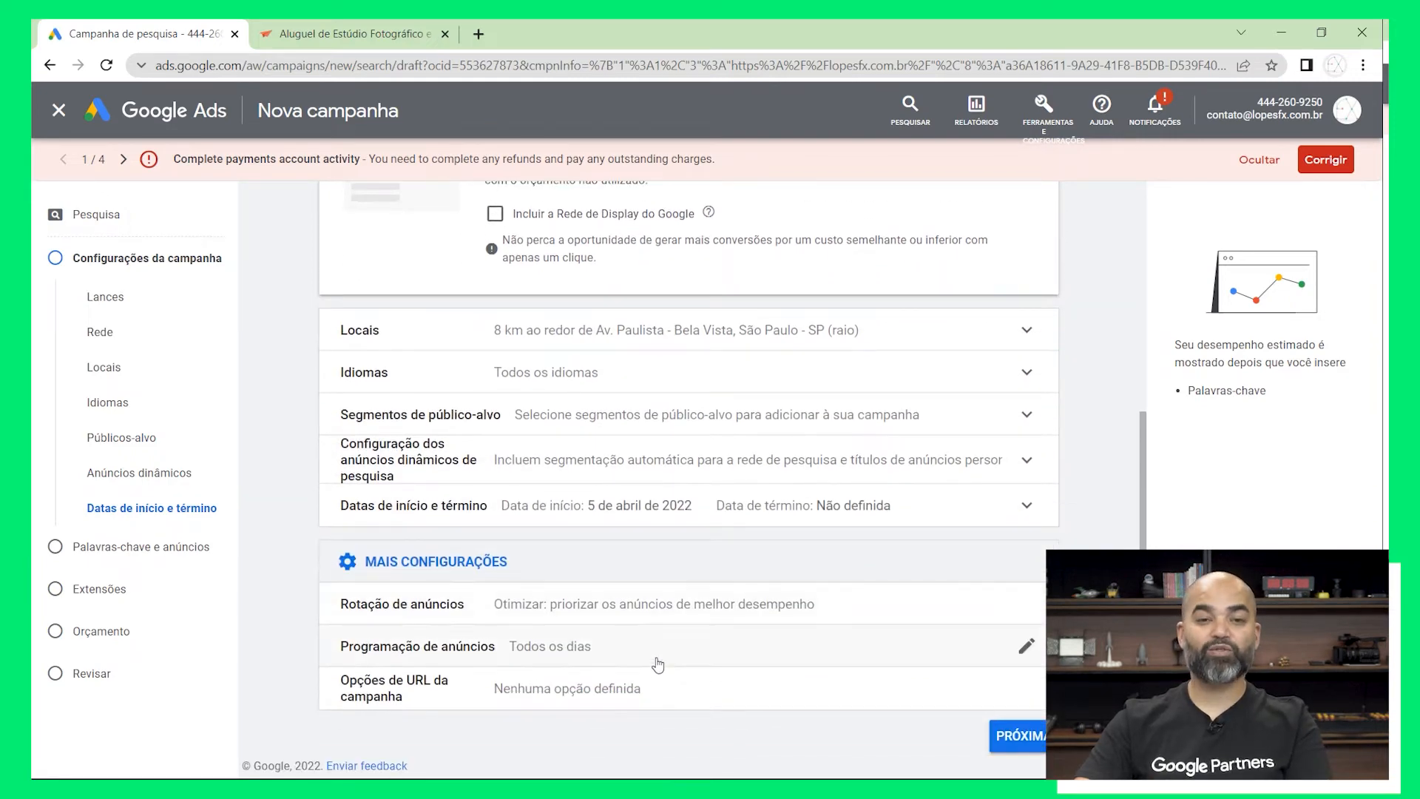
left_click(657, 662)
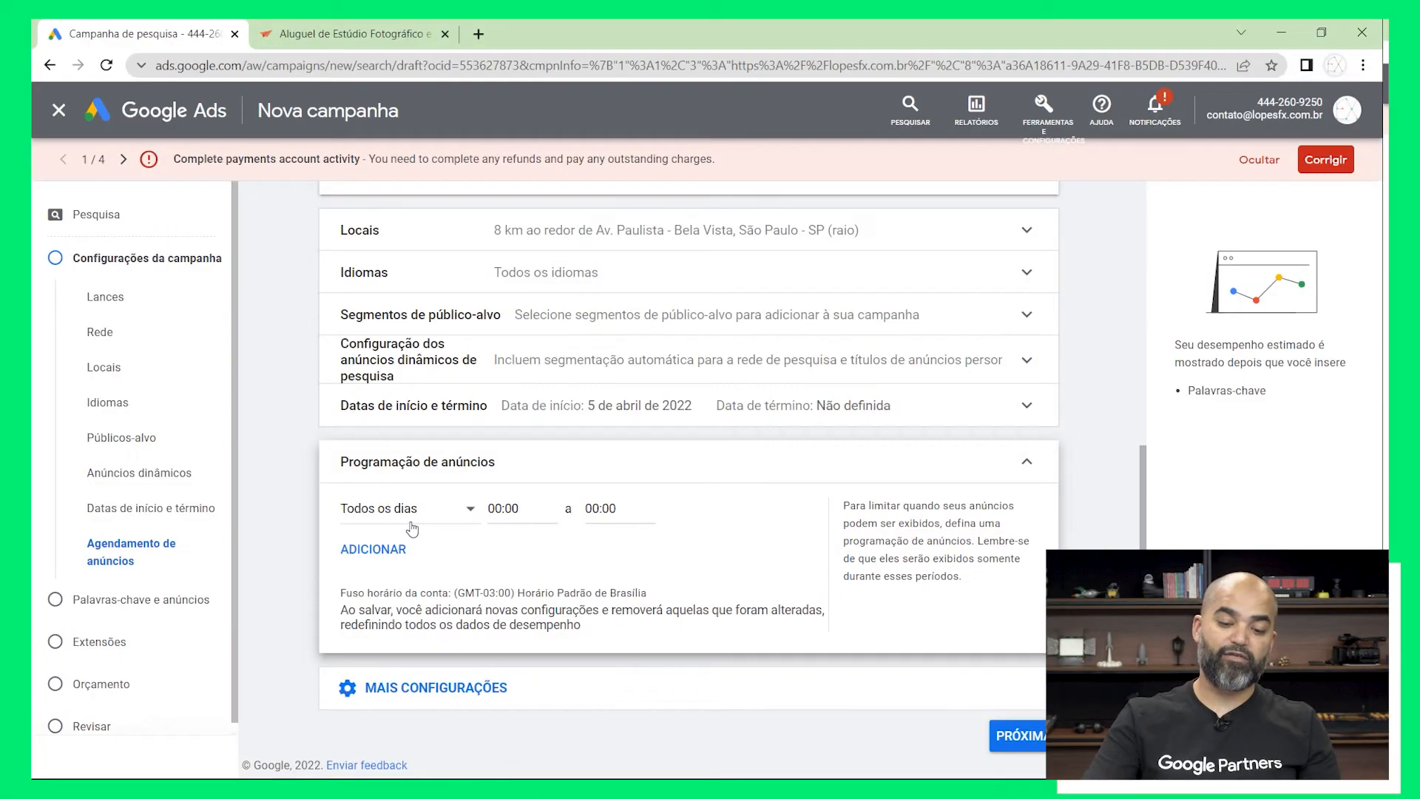
left_click(413, 519)
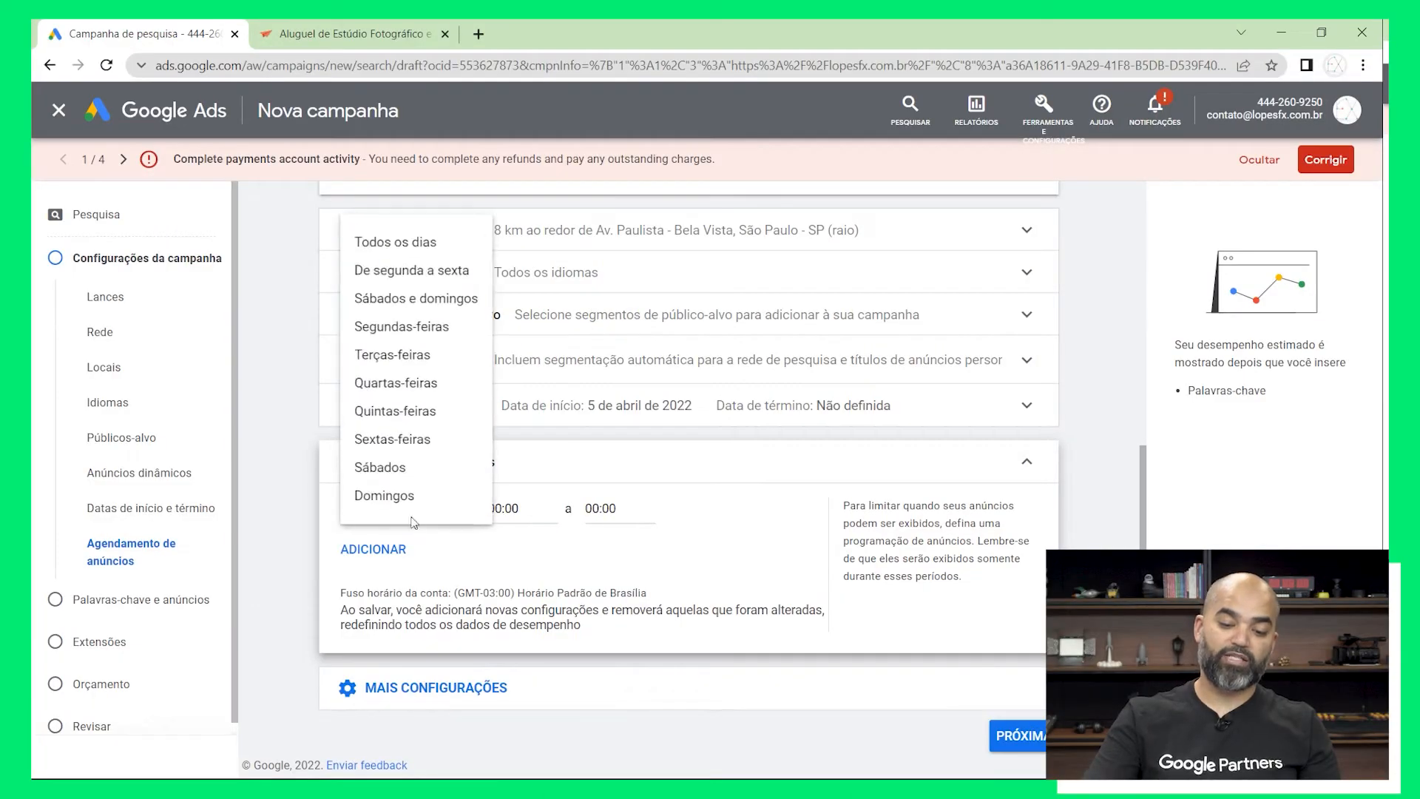
left_click(443, 271)
left_click(518, 508)
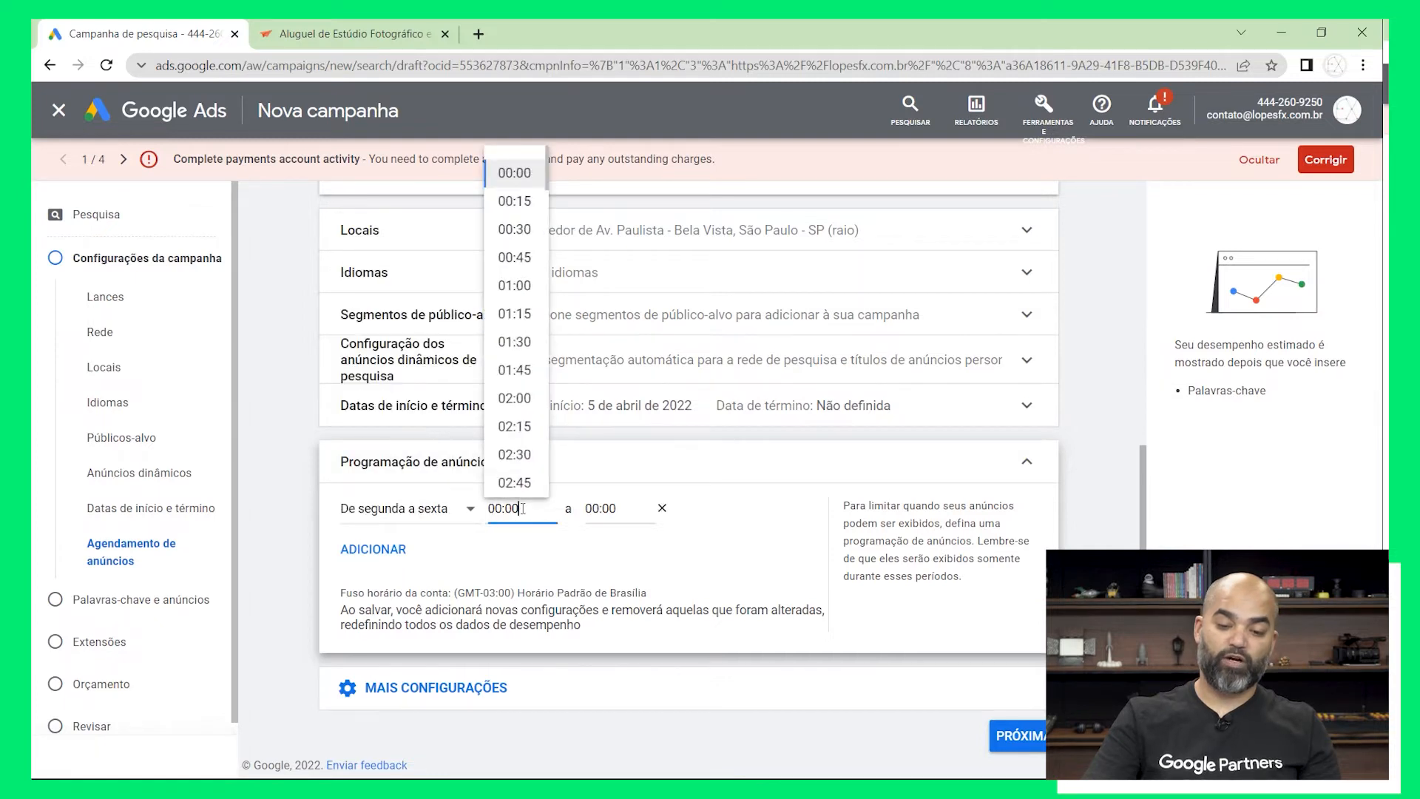
scroll(516, 410, "down", 5)
scroll(516, 411, "down", 6)
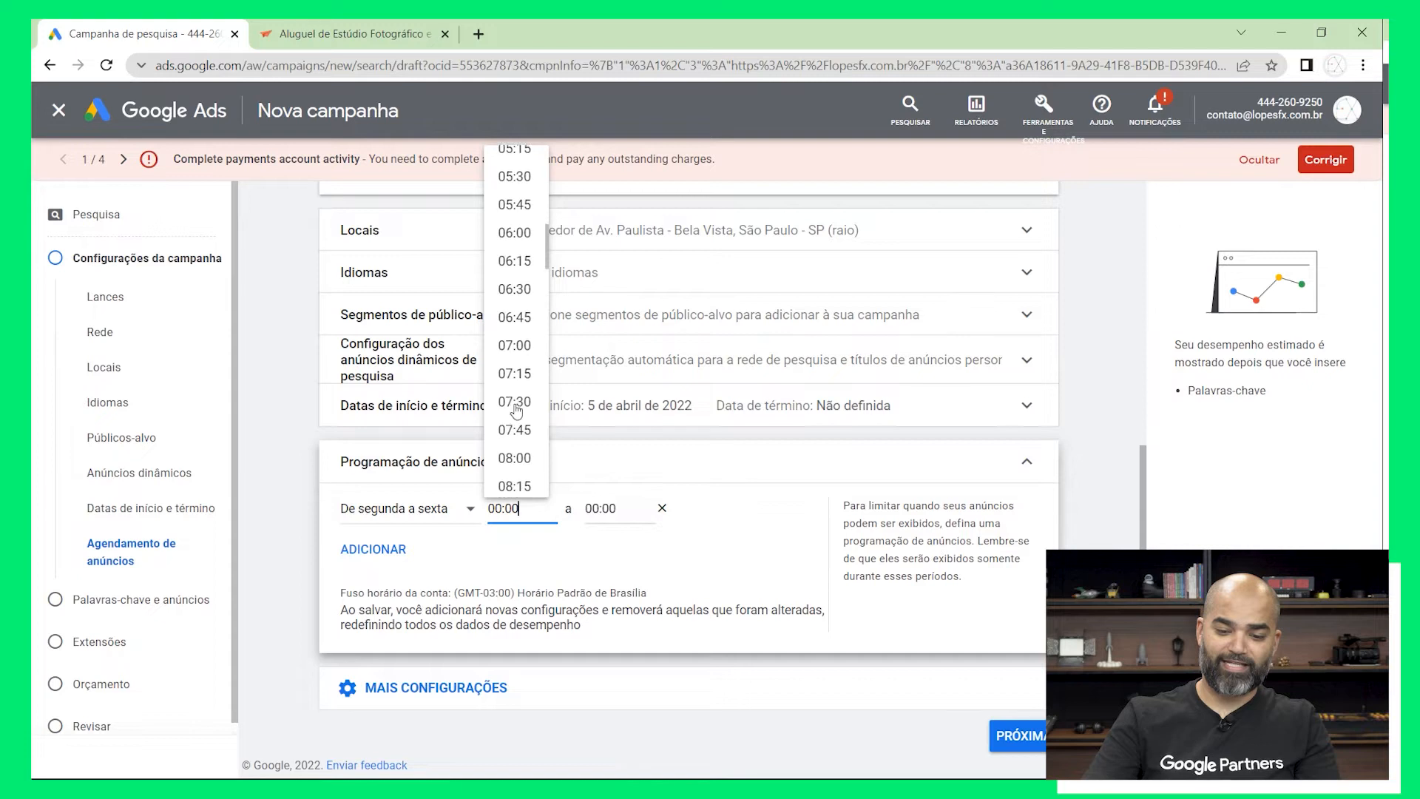
left_click(514, 333)
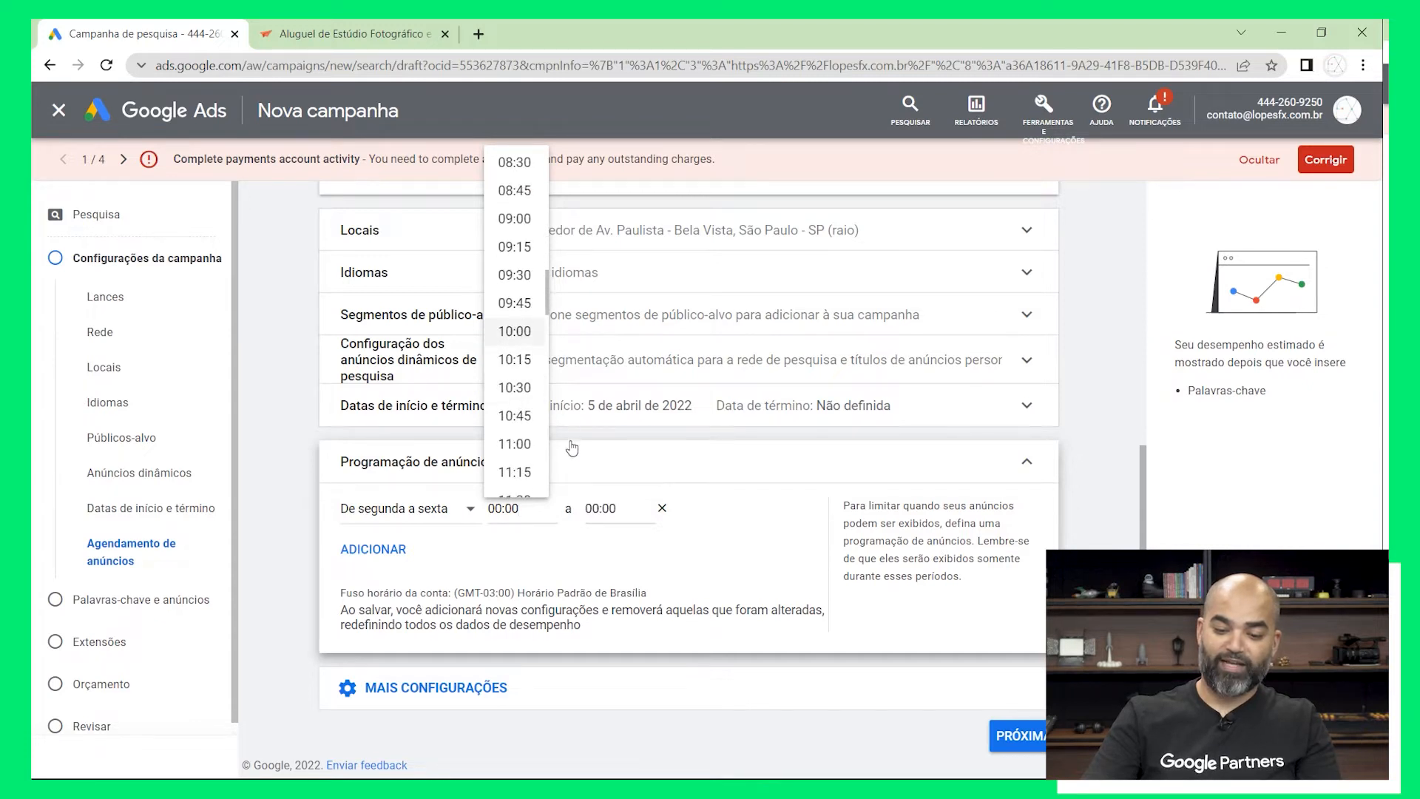
Set the weekday ad schedule's end time to 20:00 and continue to the Palavras-chave e anúncios stage
left_click(639, 515)
scroll(614, 436, "down", 7)
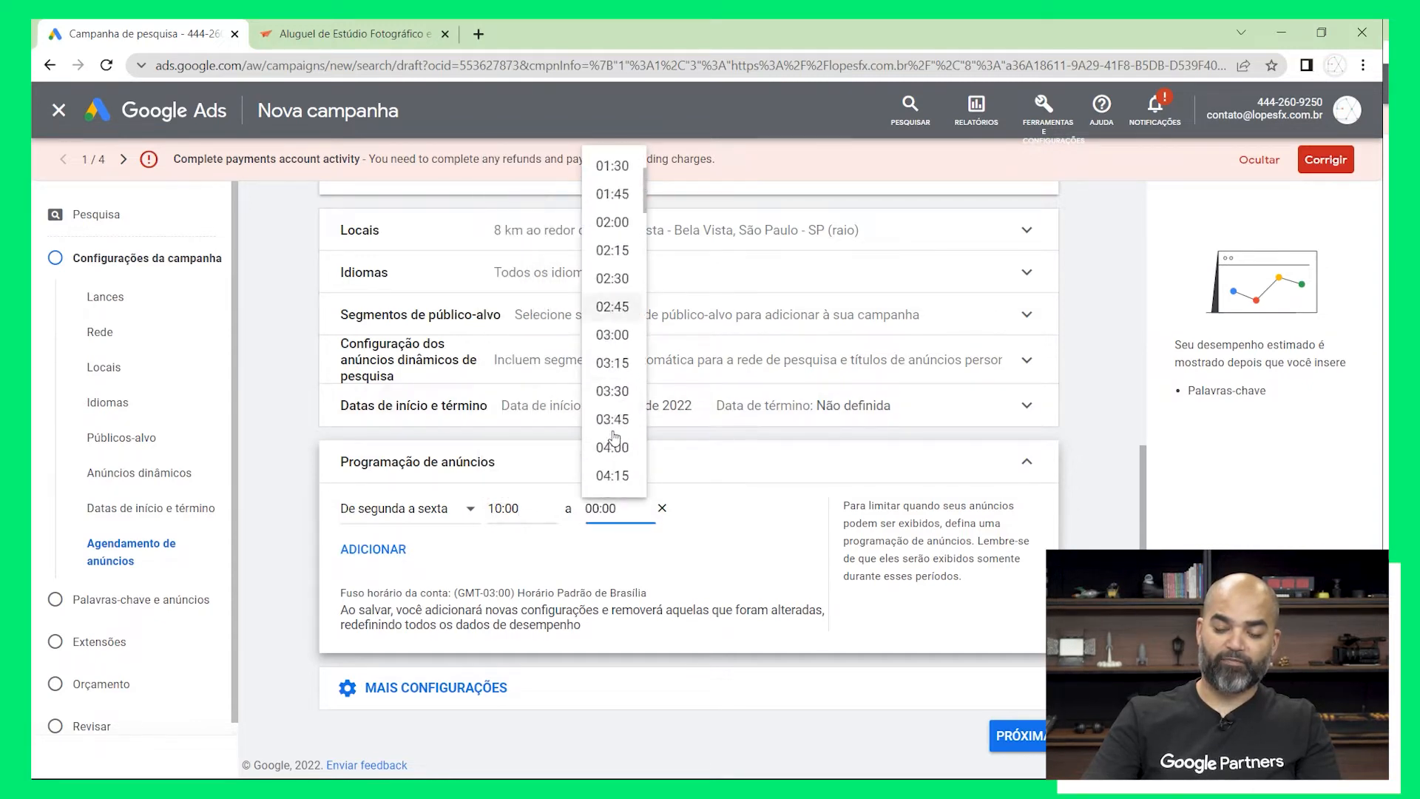
scroll(613, 436, "down", 7)
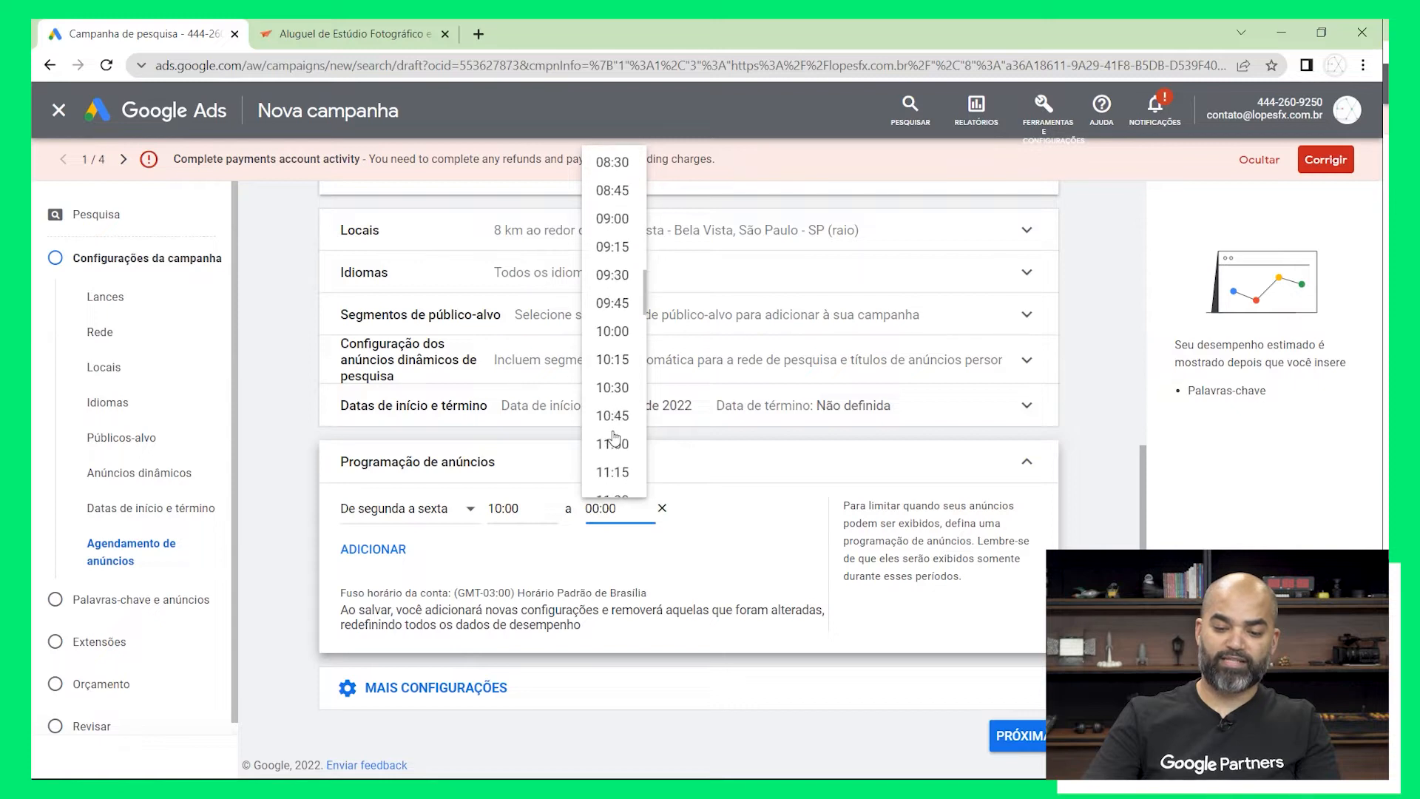
scroll(613, 436, "down", 6)
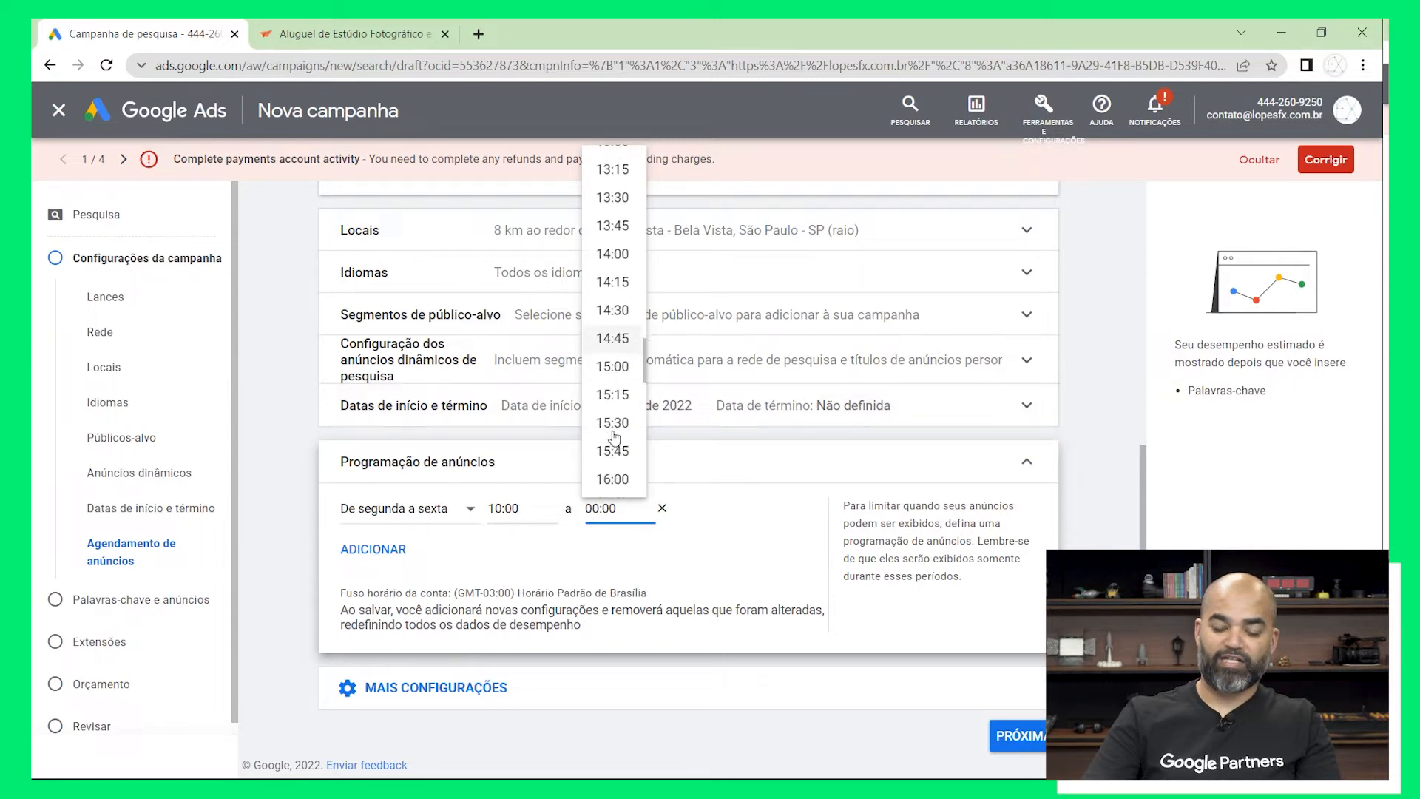
scroll(613, 436, "down", 3)
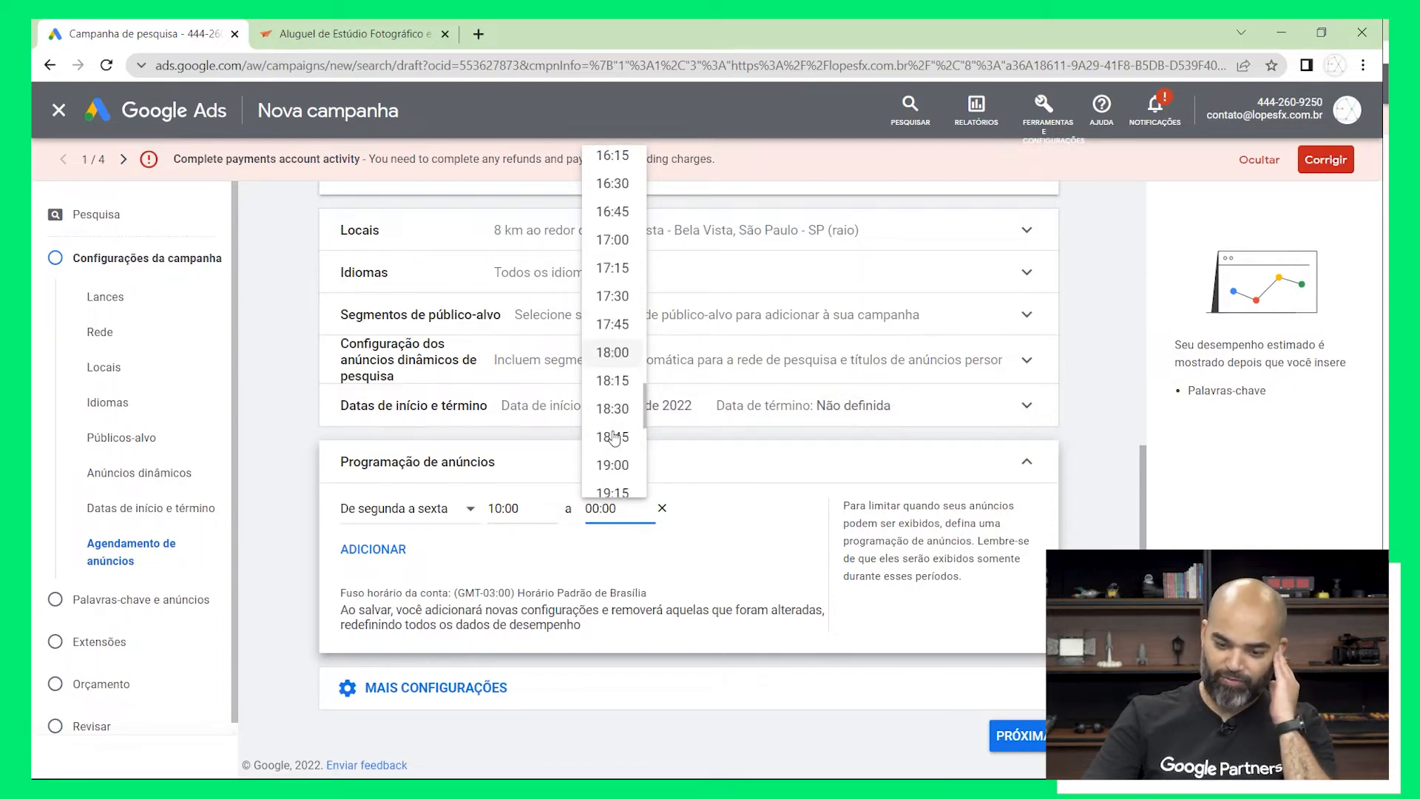
left_click(609, 409)
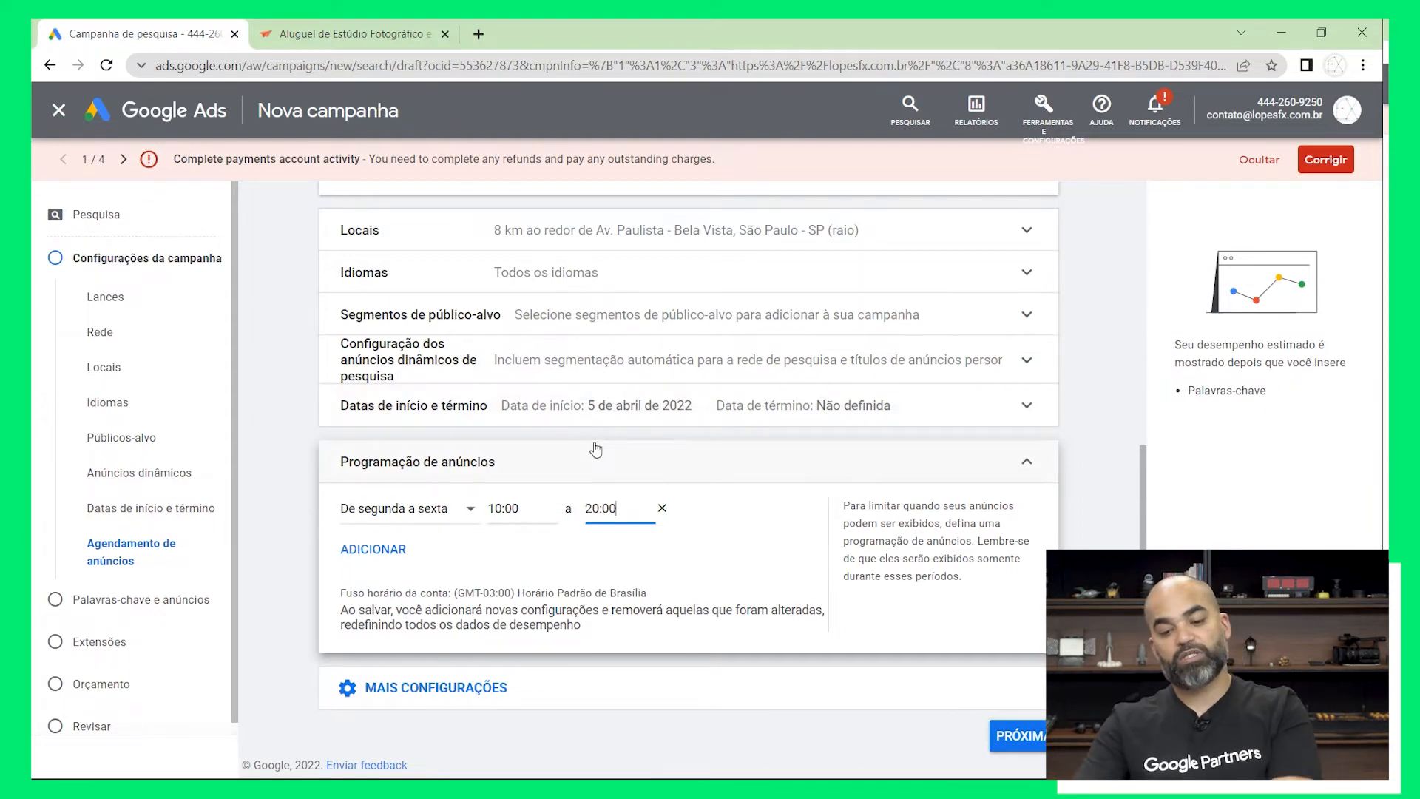
left_click(1013, 738)
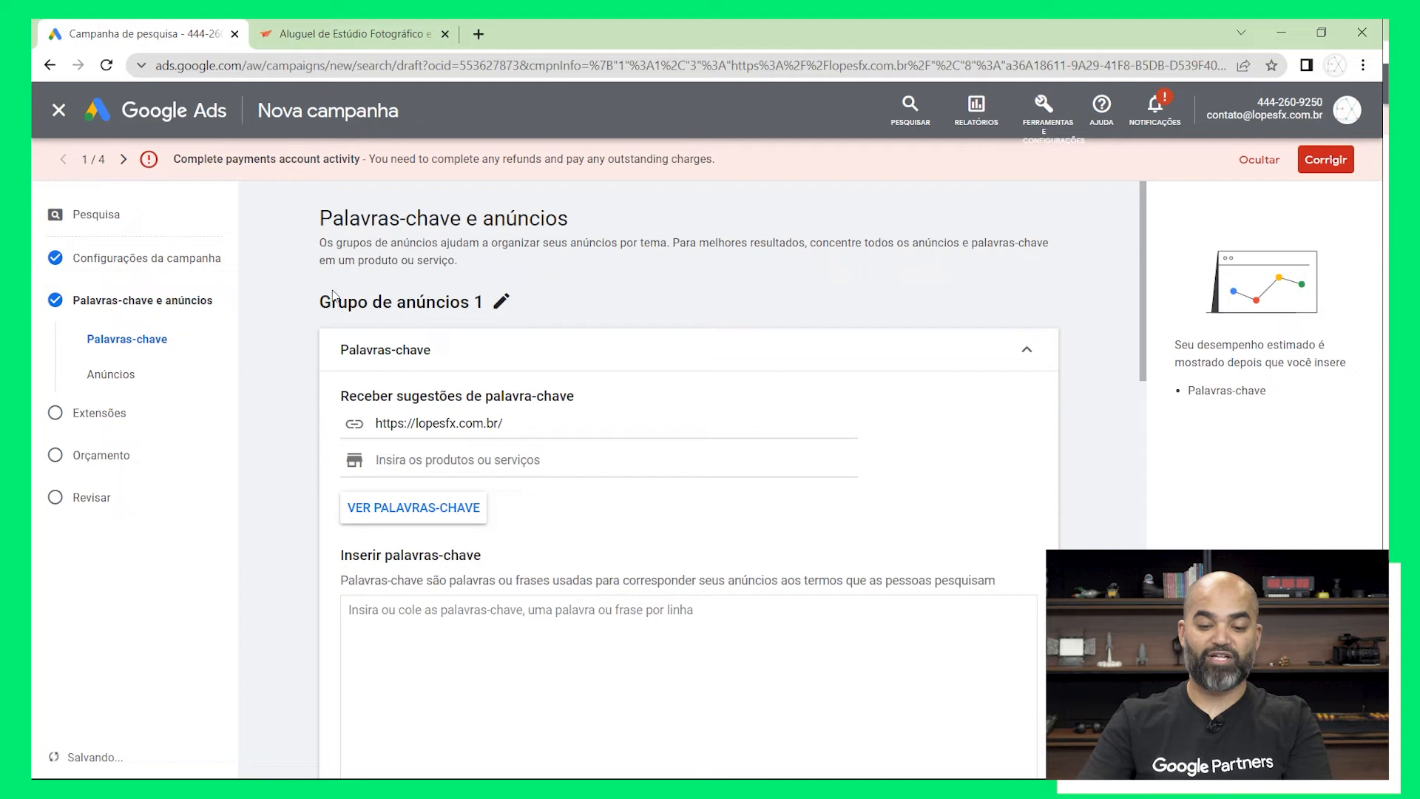
Rename the ad group Grupo de anúncios 1 as "[Ga] Locação de estúdio"
left_click(501, 303)
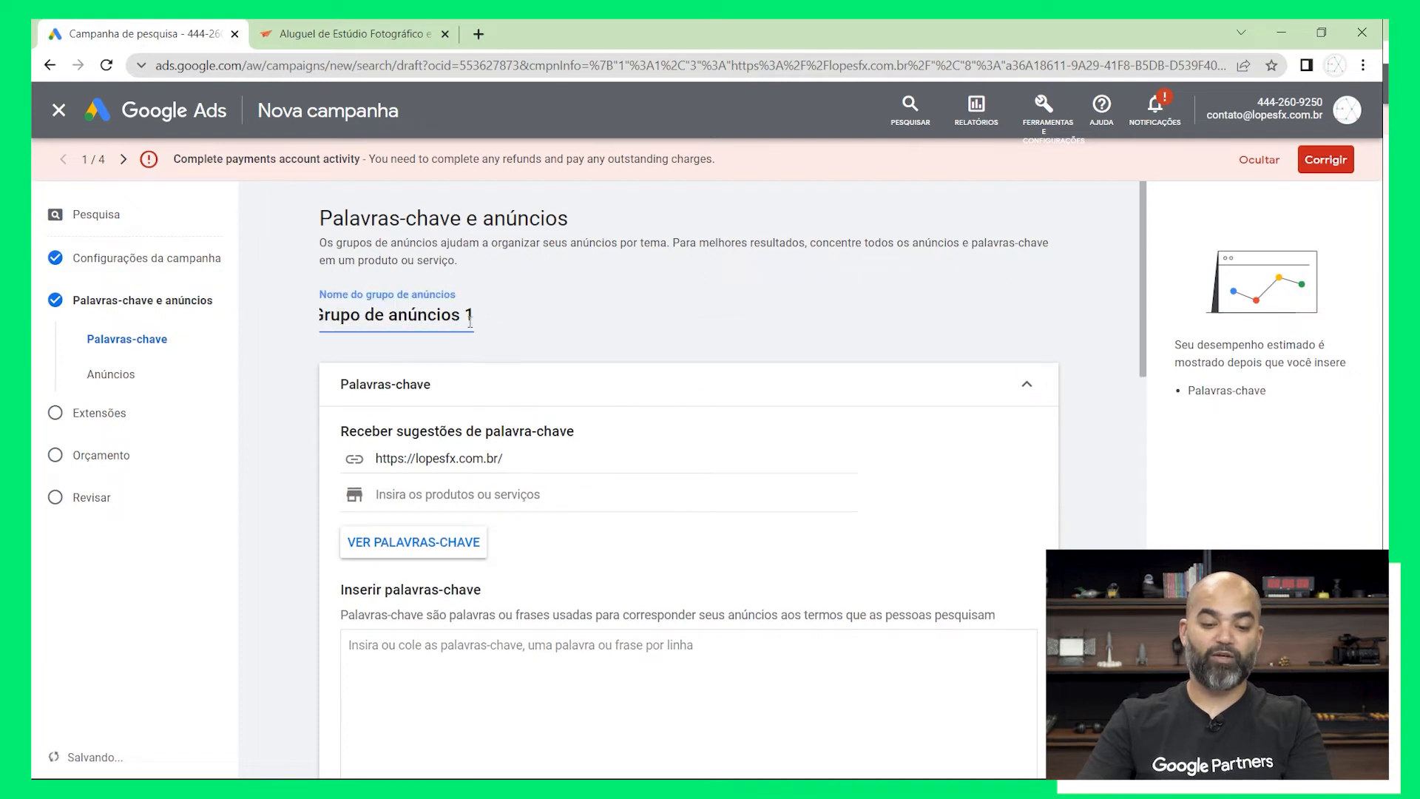
left_click_drag(475, 322, 306, 309)
key("BackSpace")
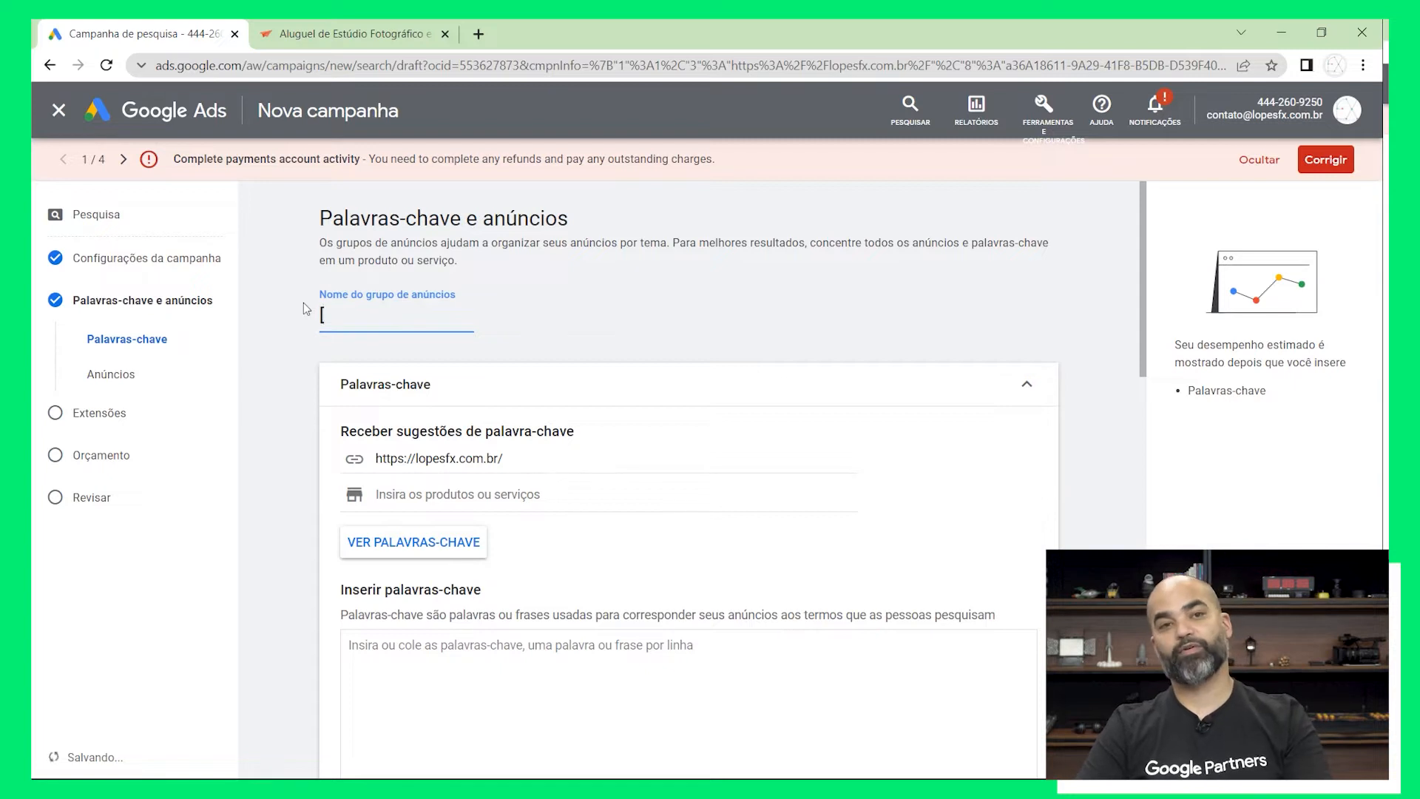
type("[Ga")
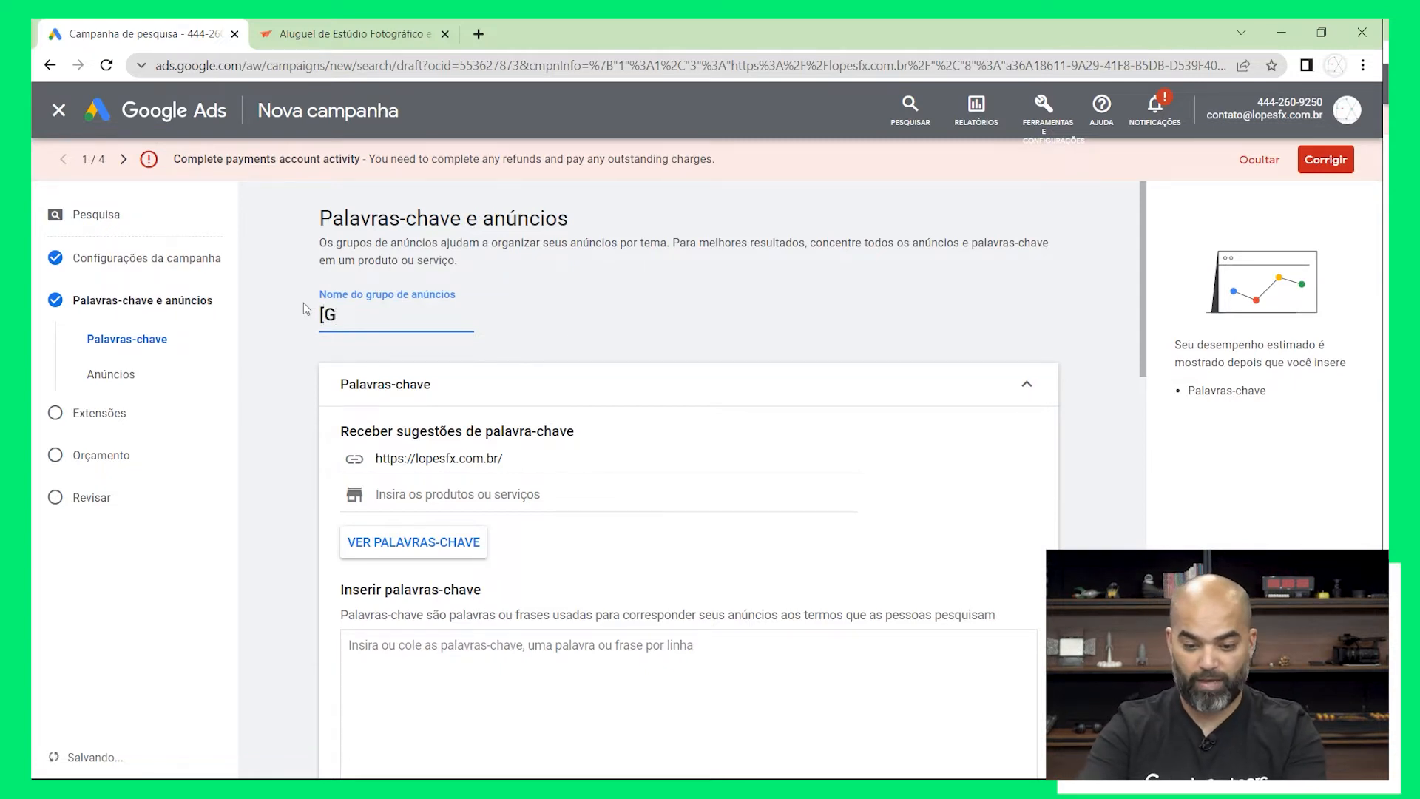
type("] Loca")
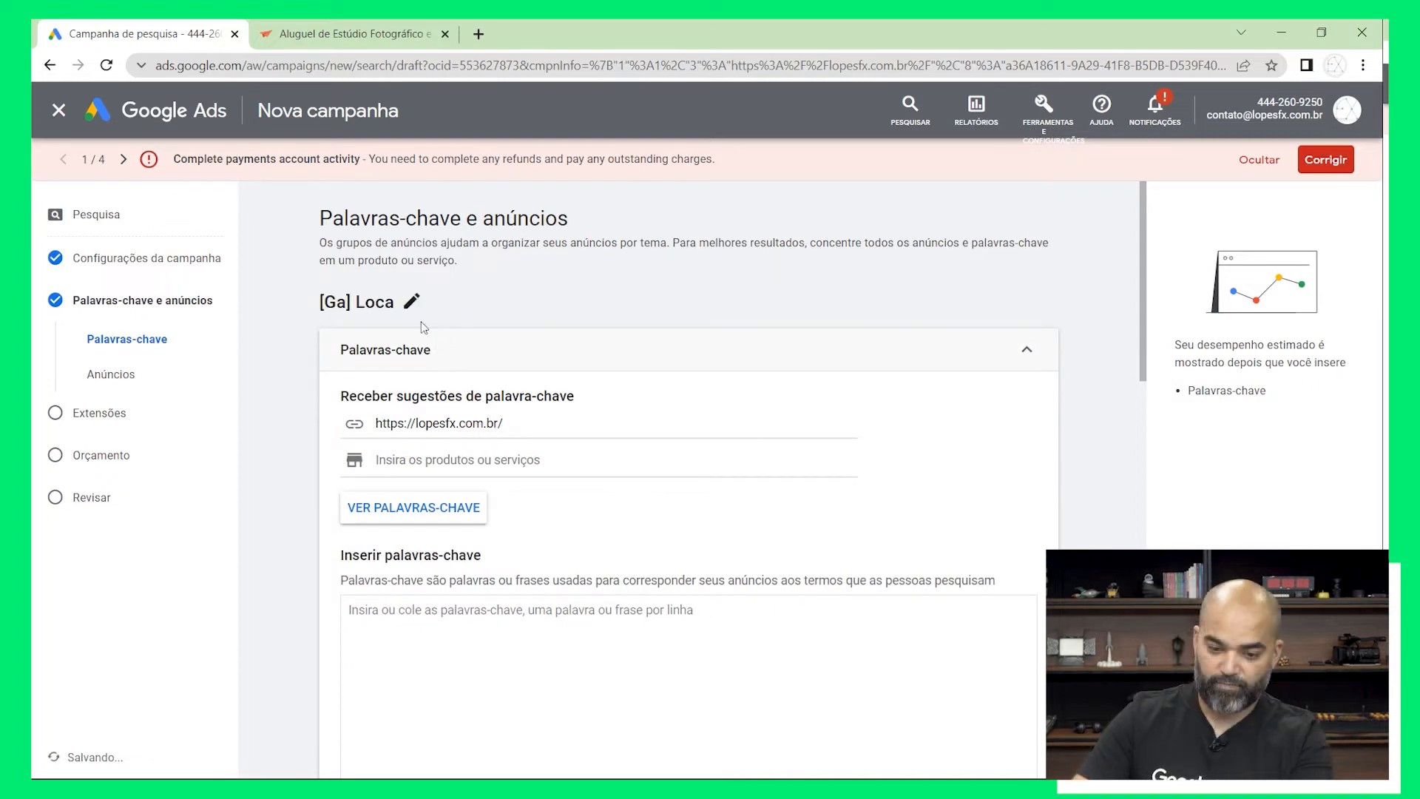
left_click(411, 303)
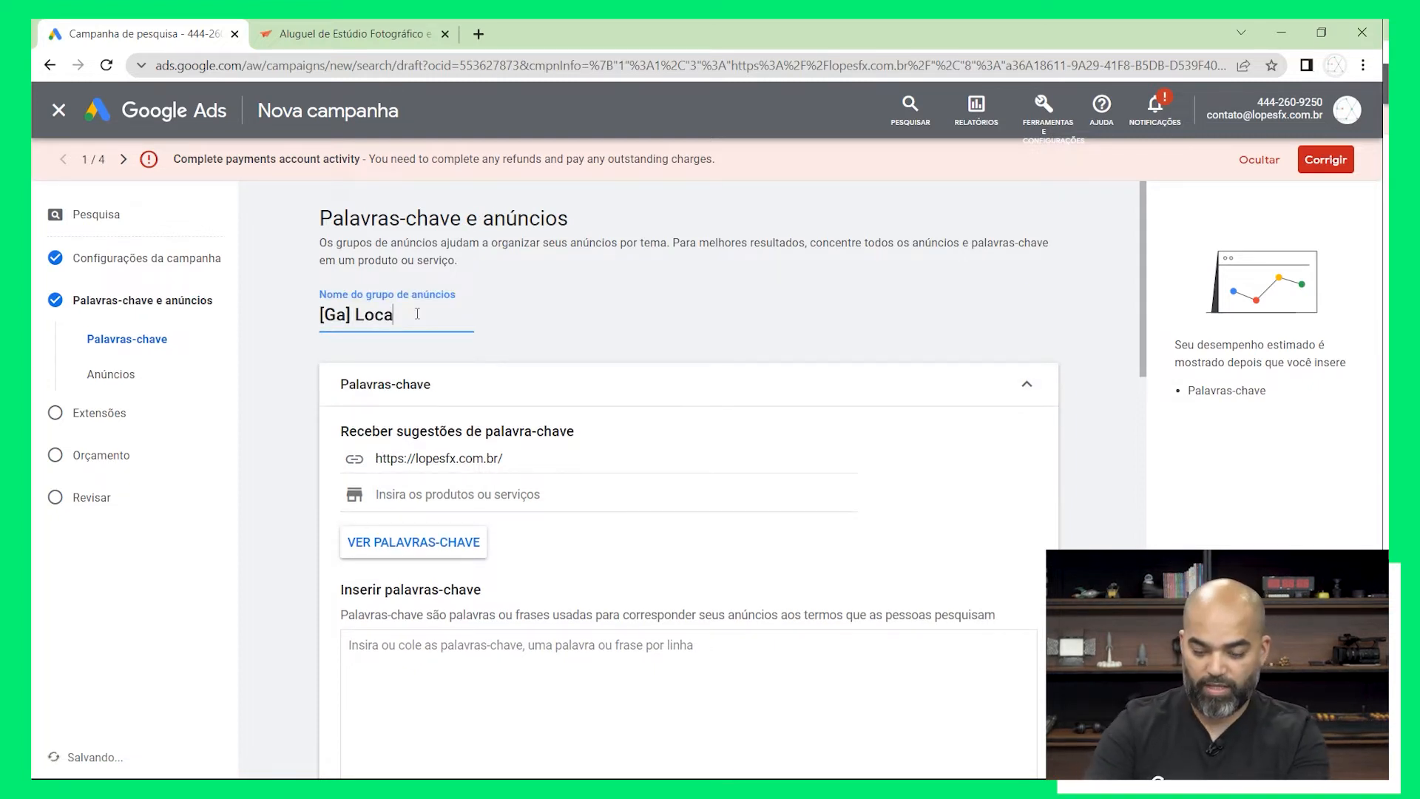
type("cao")
key("BackSpace")
key("BackSpace")
key("BackSpace")
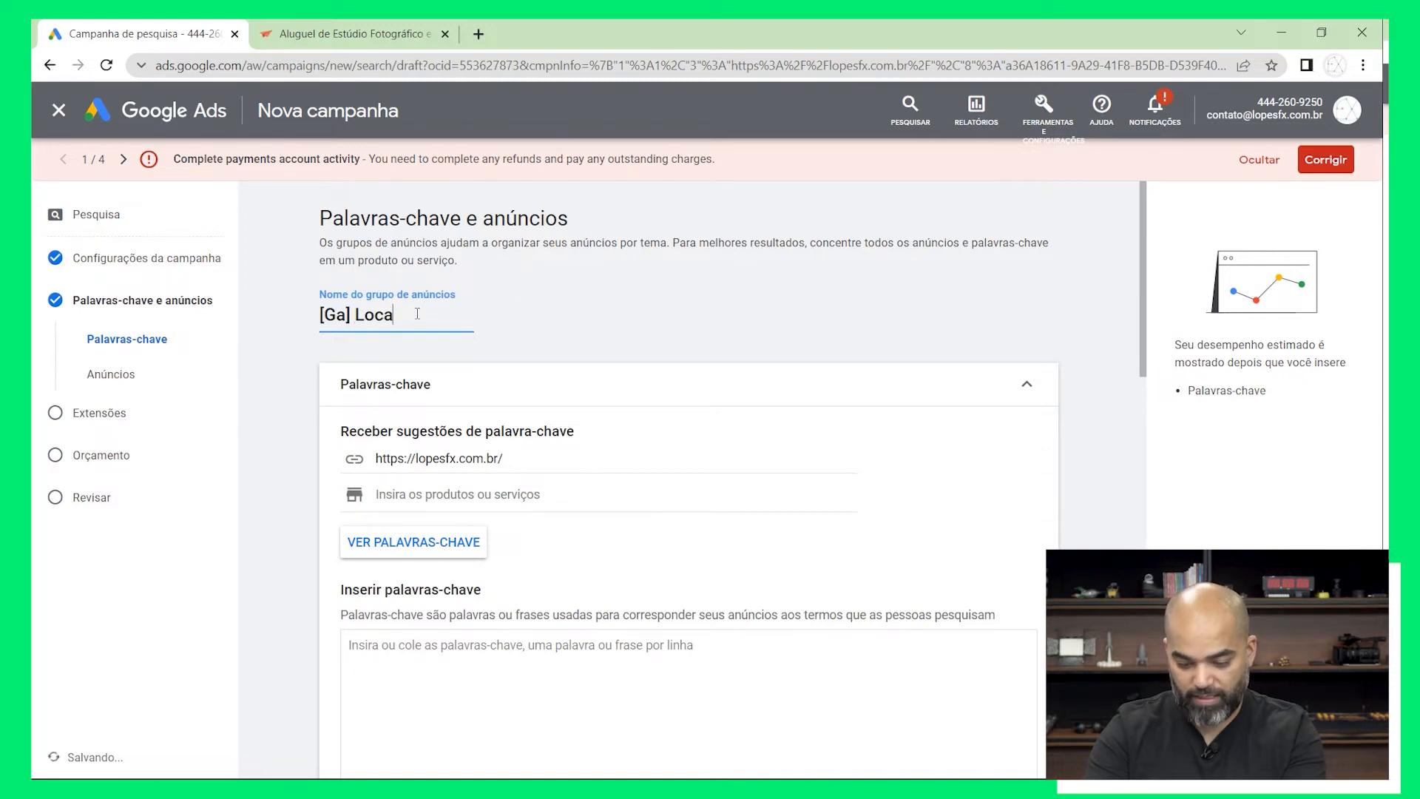
type("ç")
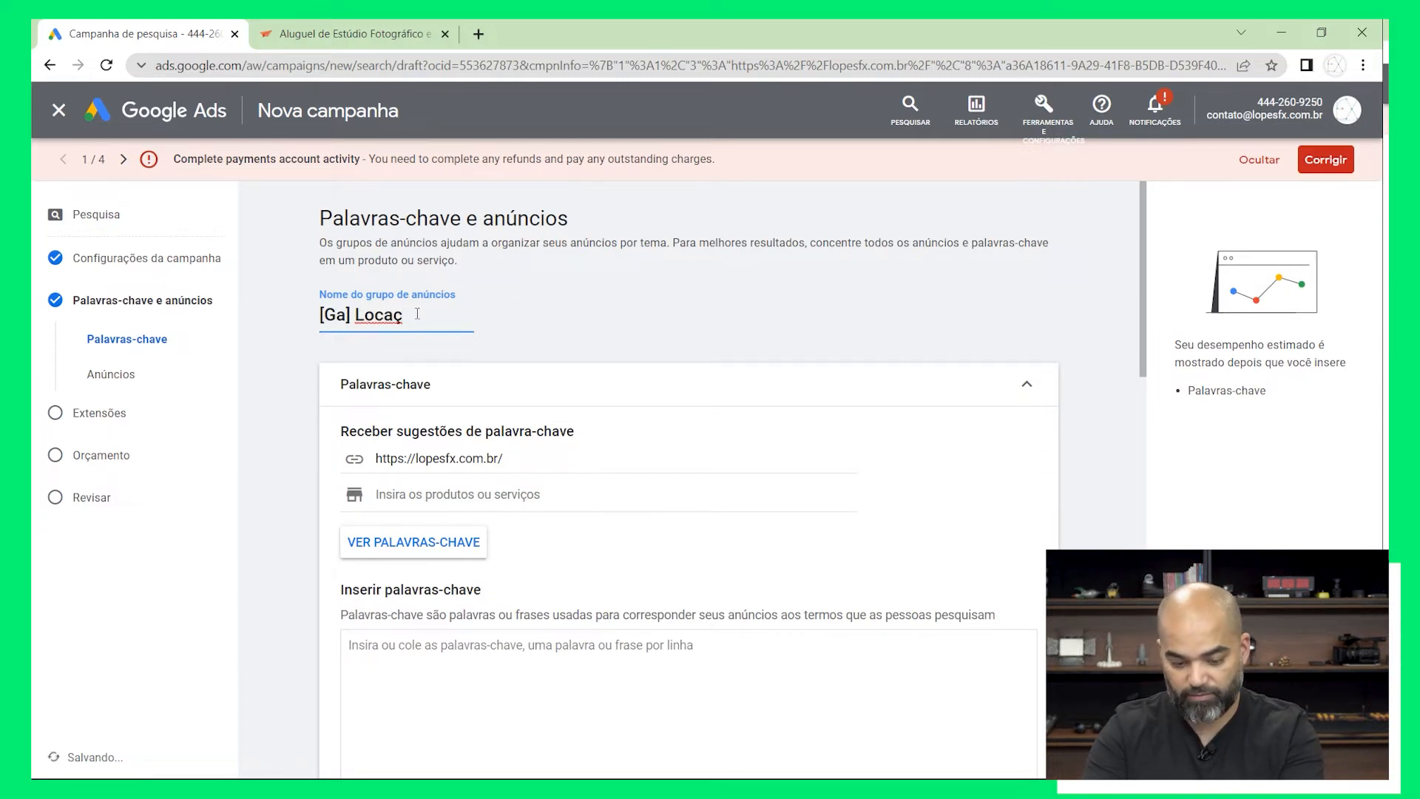
type("ã")
key("BackSpace")
type("ã")
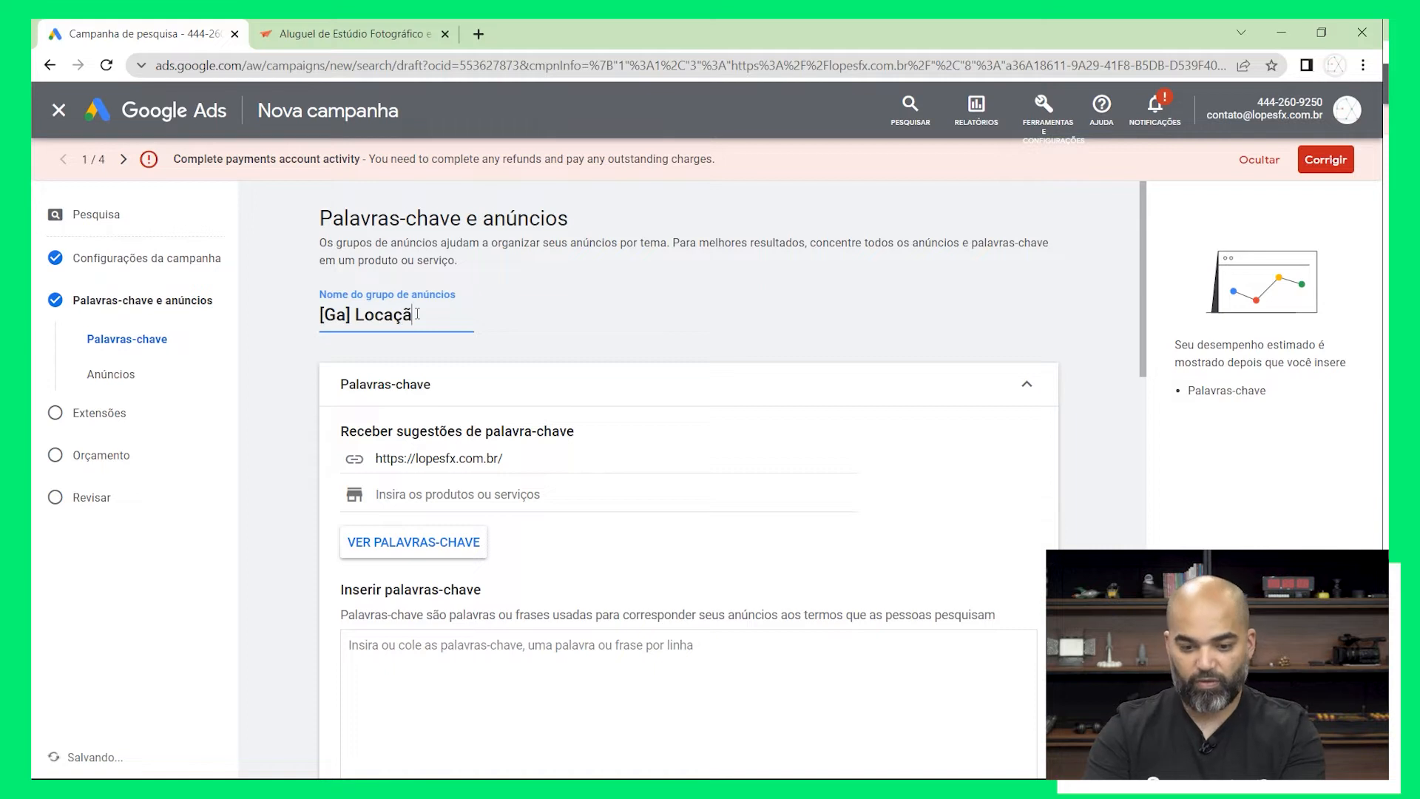
type("o de estúdio")
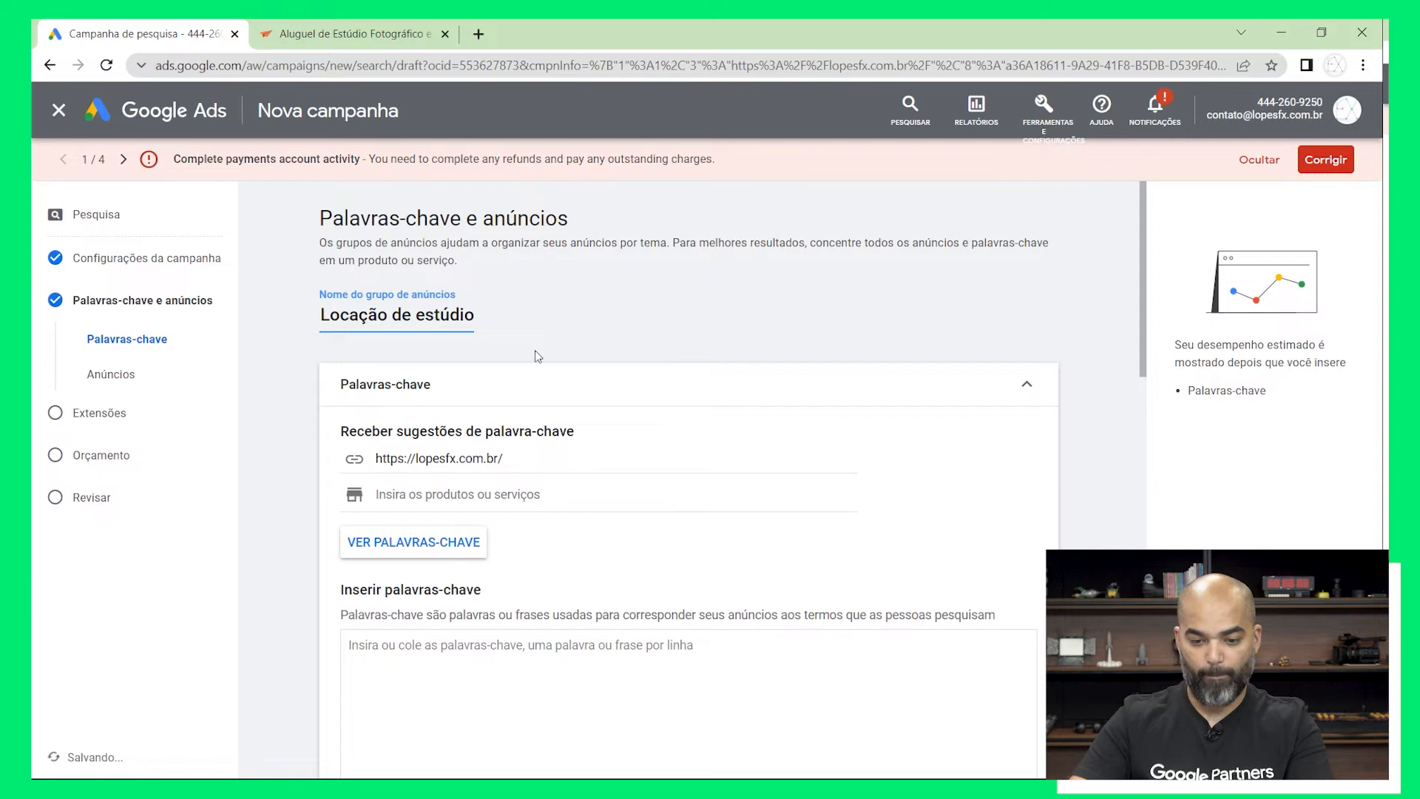
left_click(628, 345)
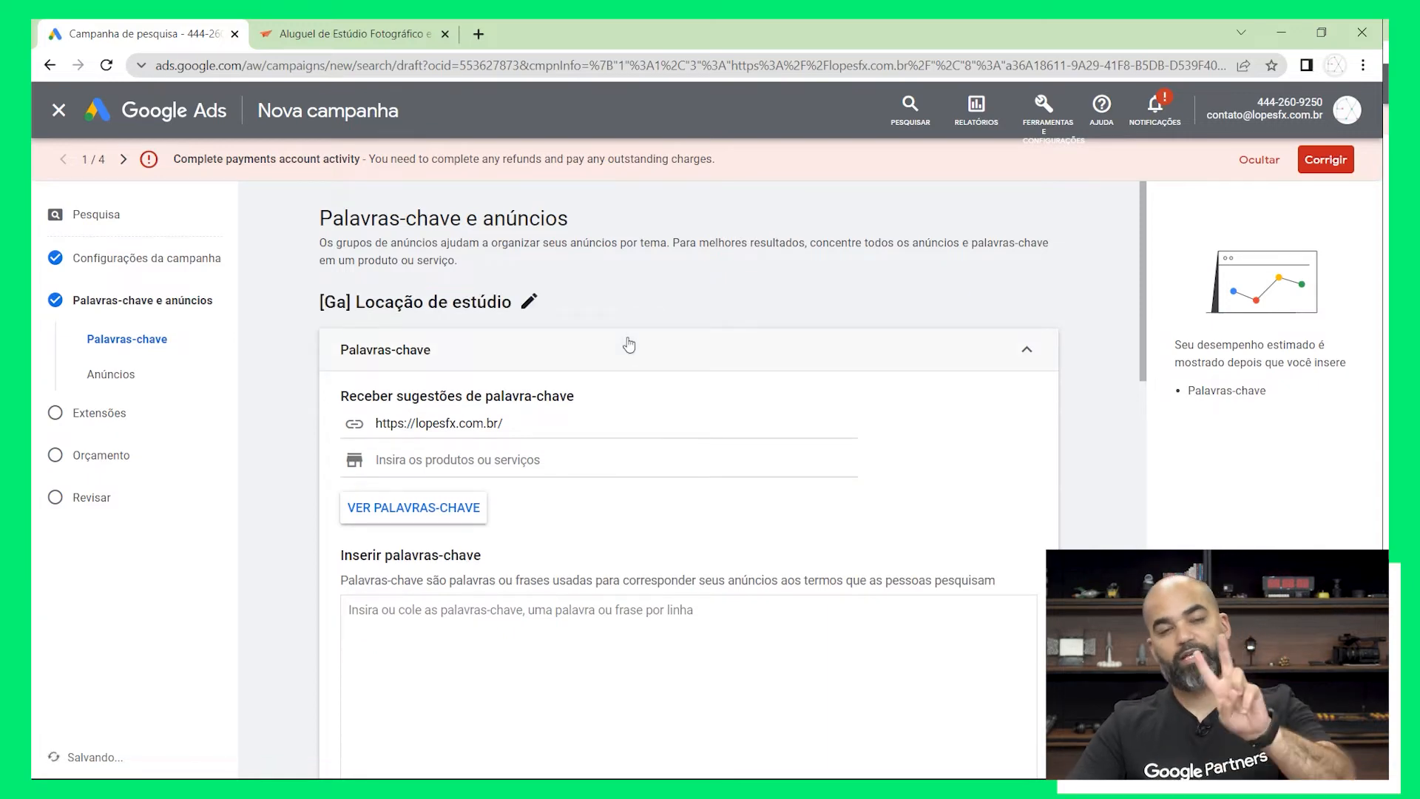
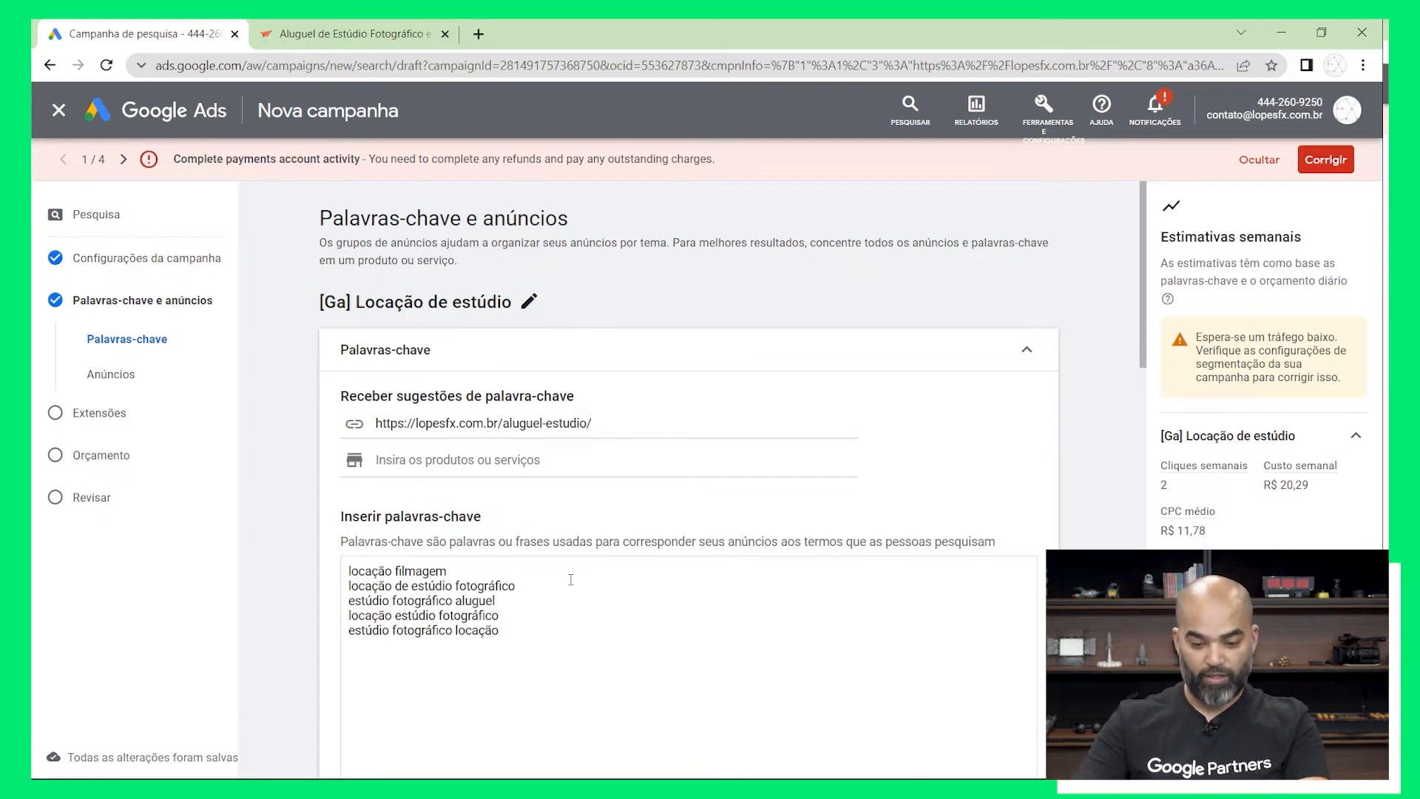
right_click(534, 592)
left_click(481, 571)
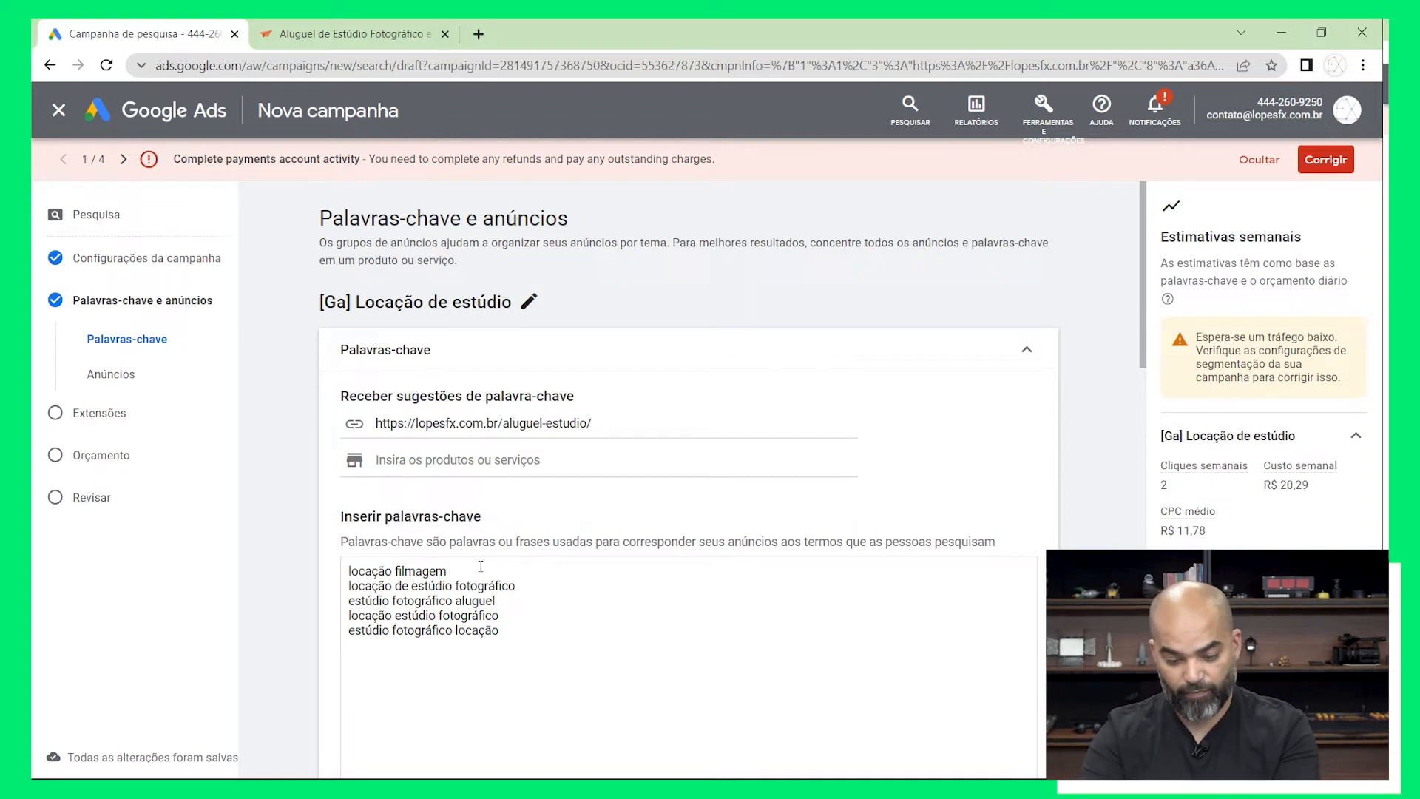
type("oca")
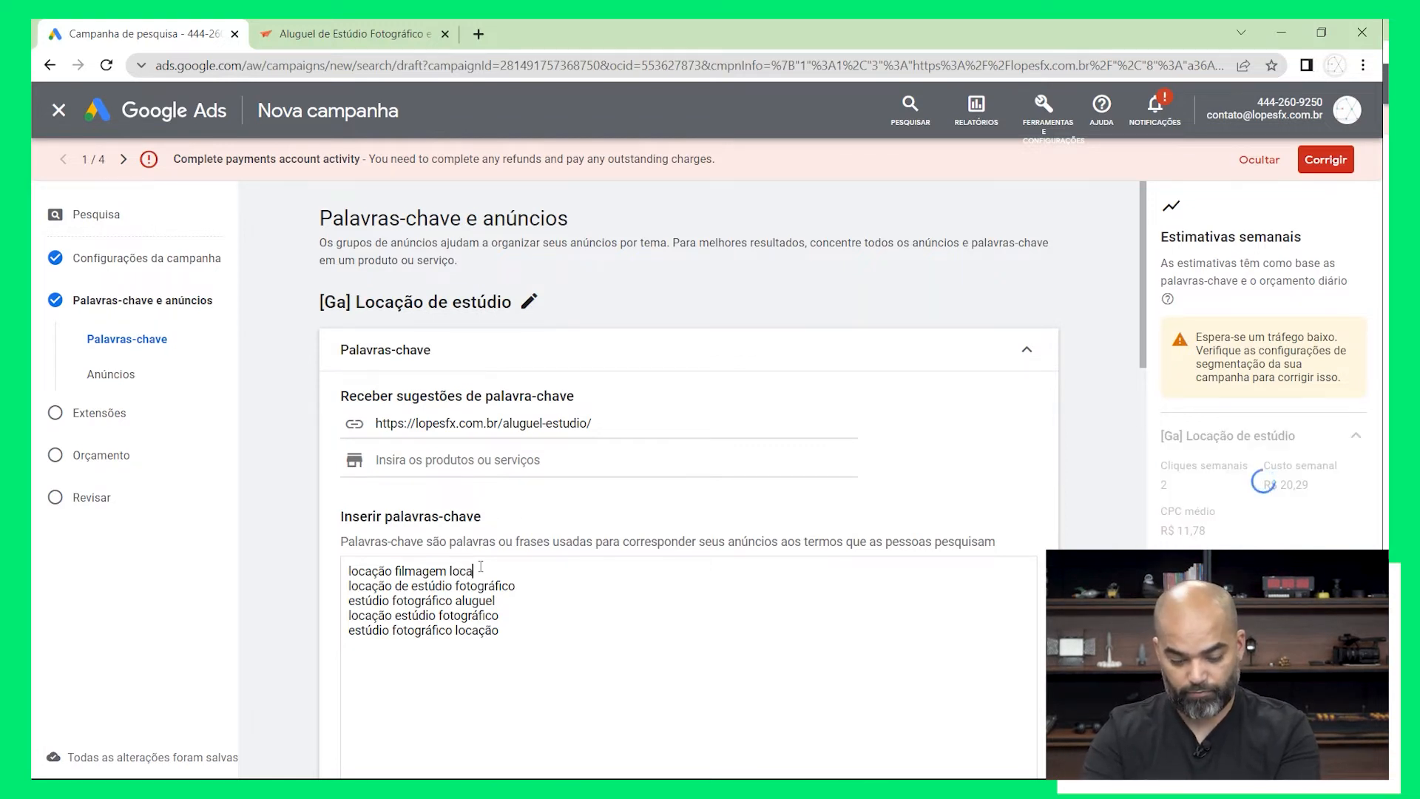
type("~cão")
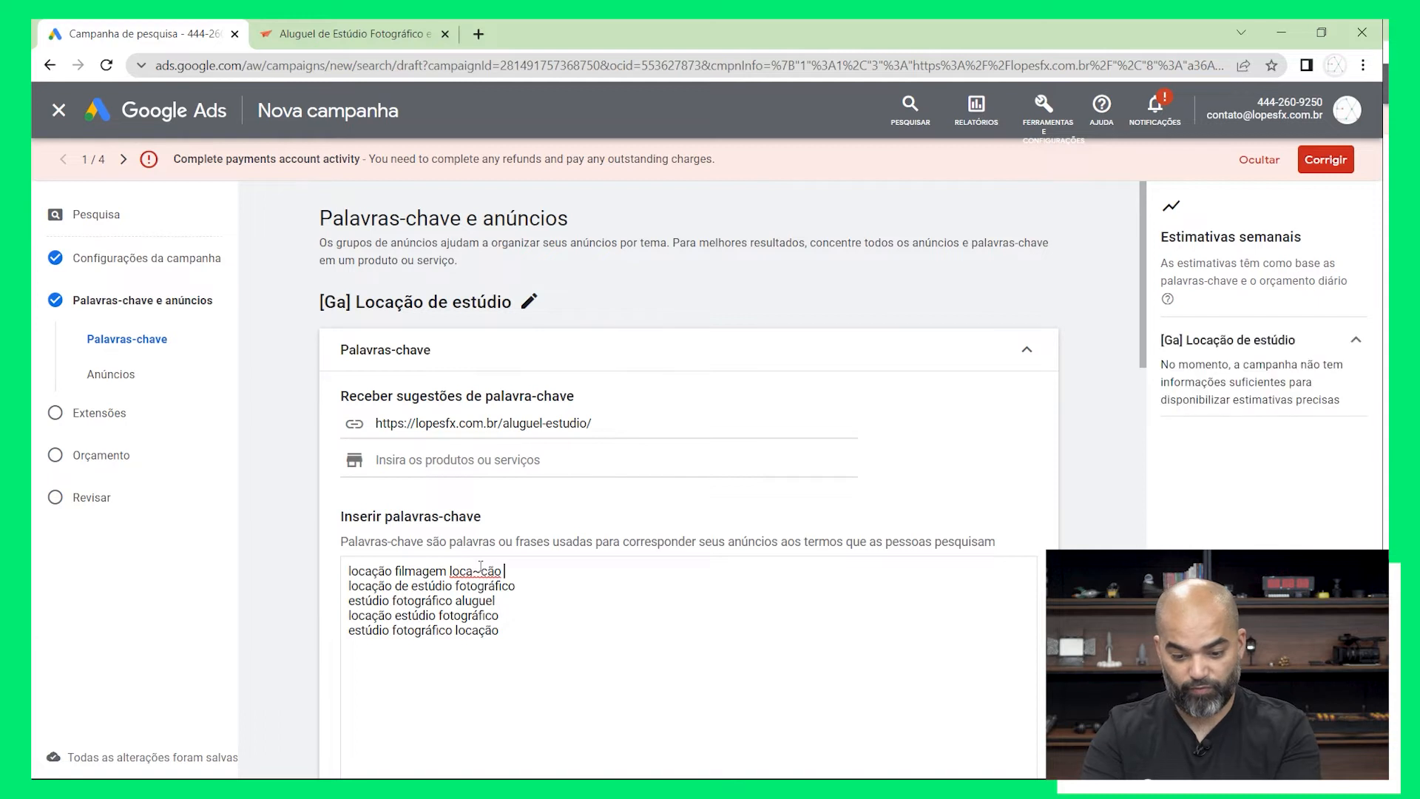
key("BackSpace")
key("BackSpace")
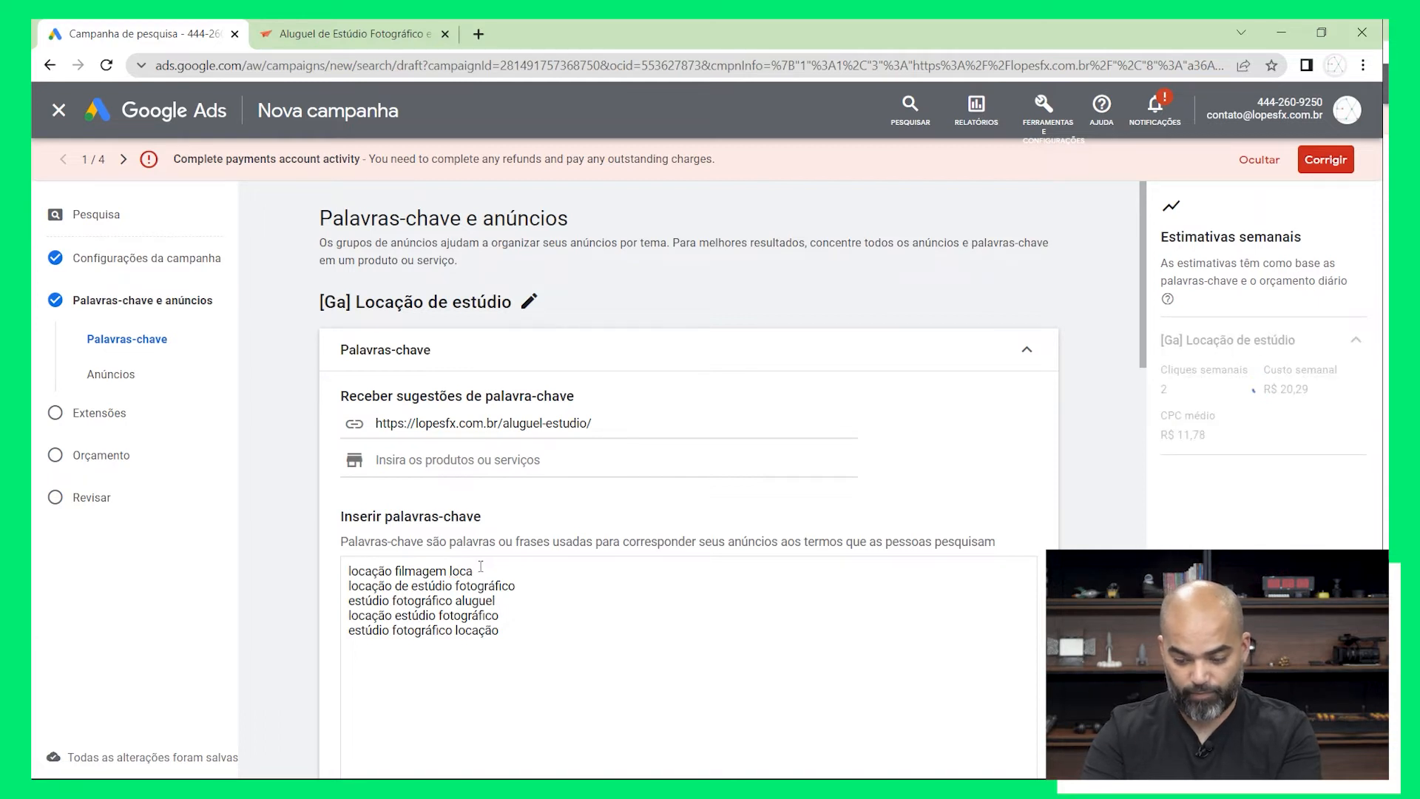
type("ç")
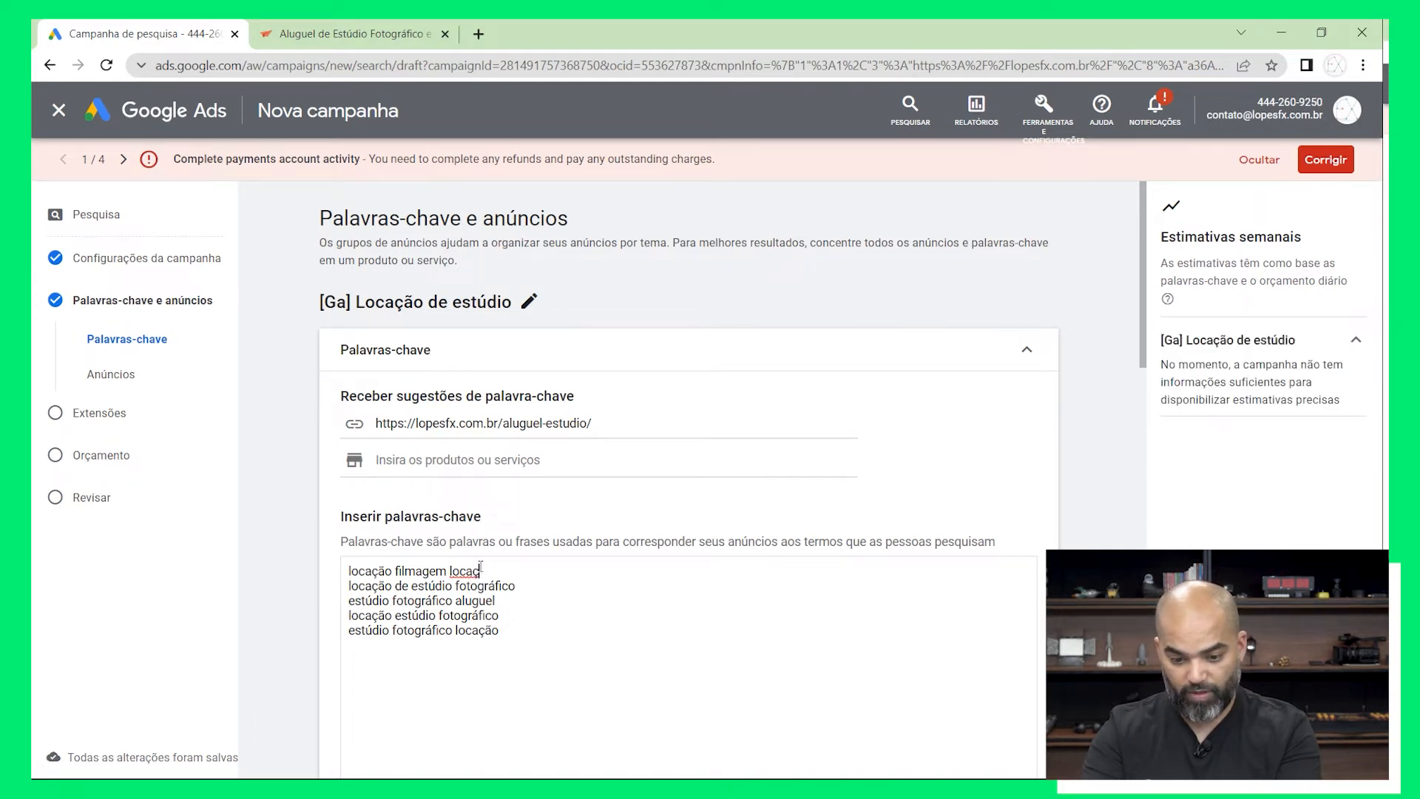
type("ão")
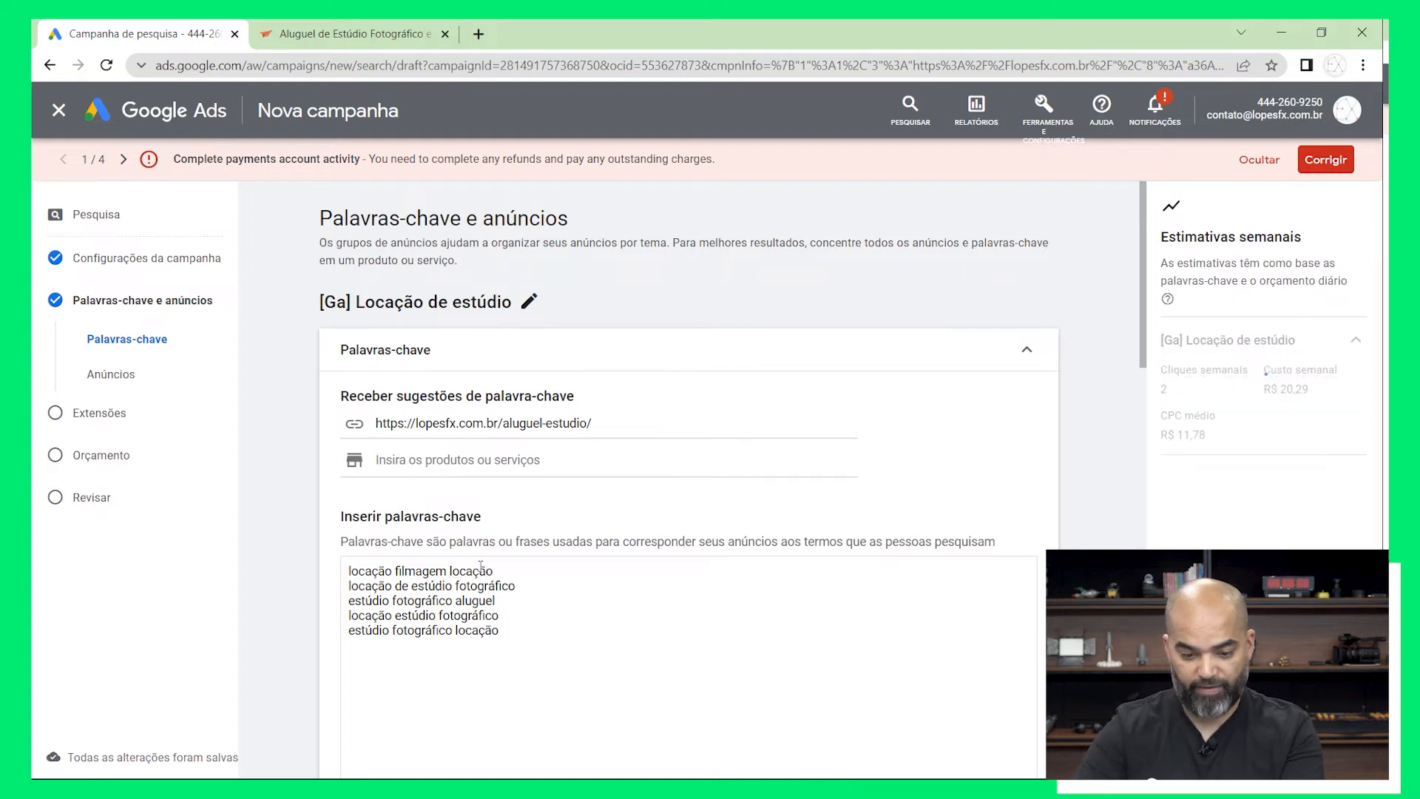
left_click_drag(393, 570, 495, 571)
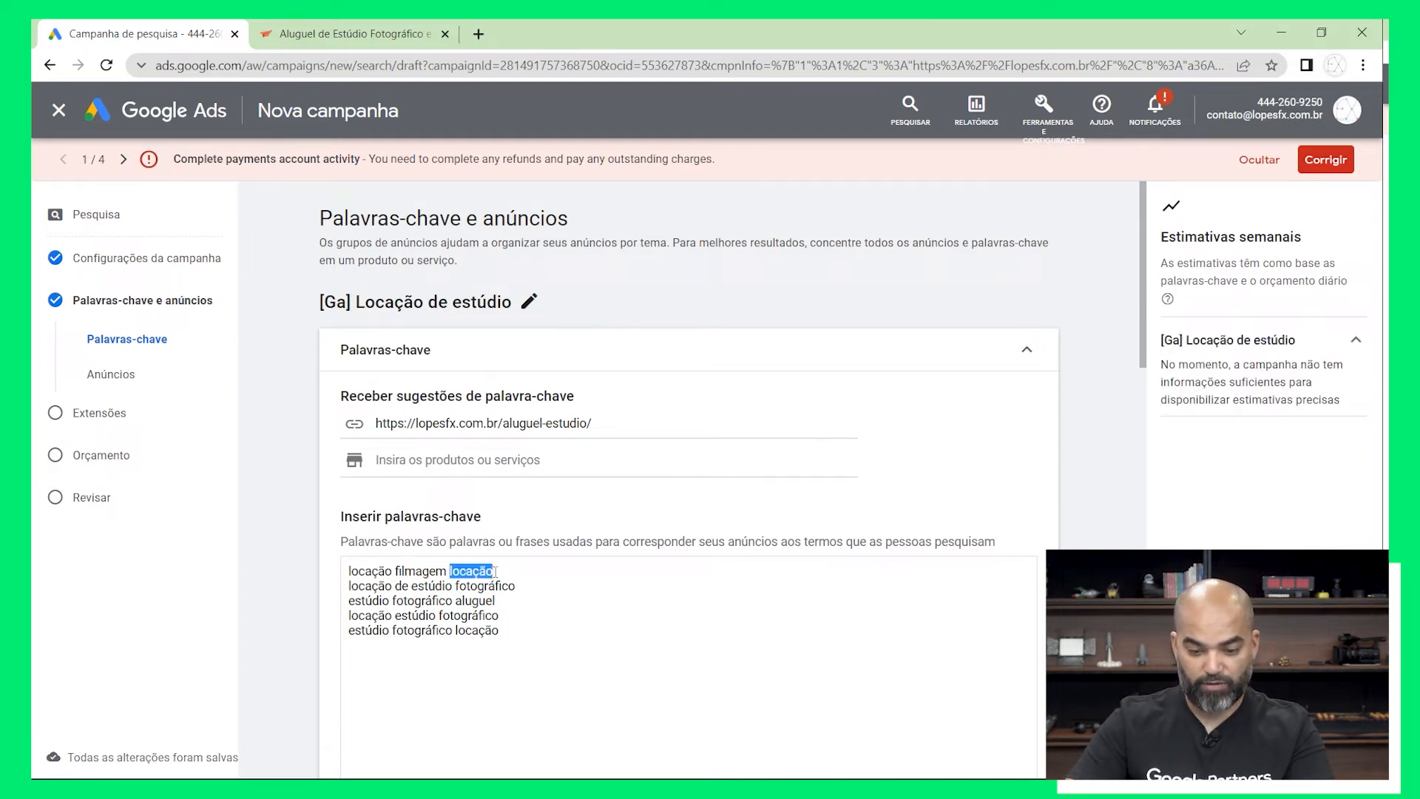
key("BackSpace")
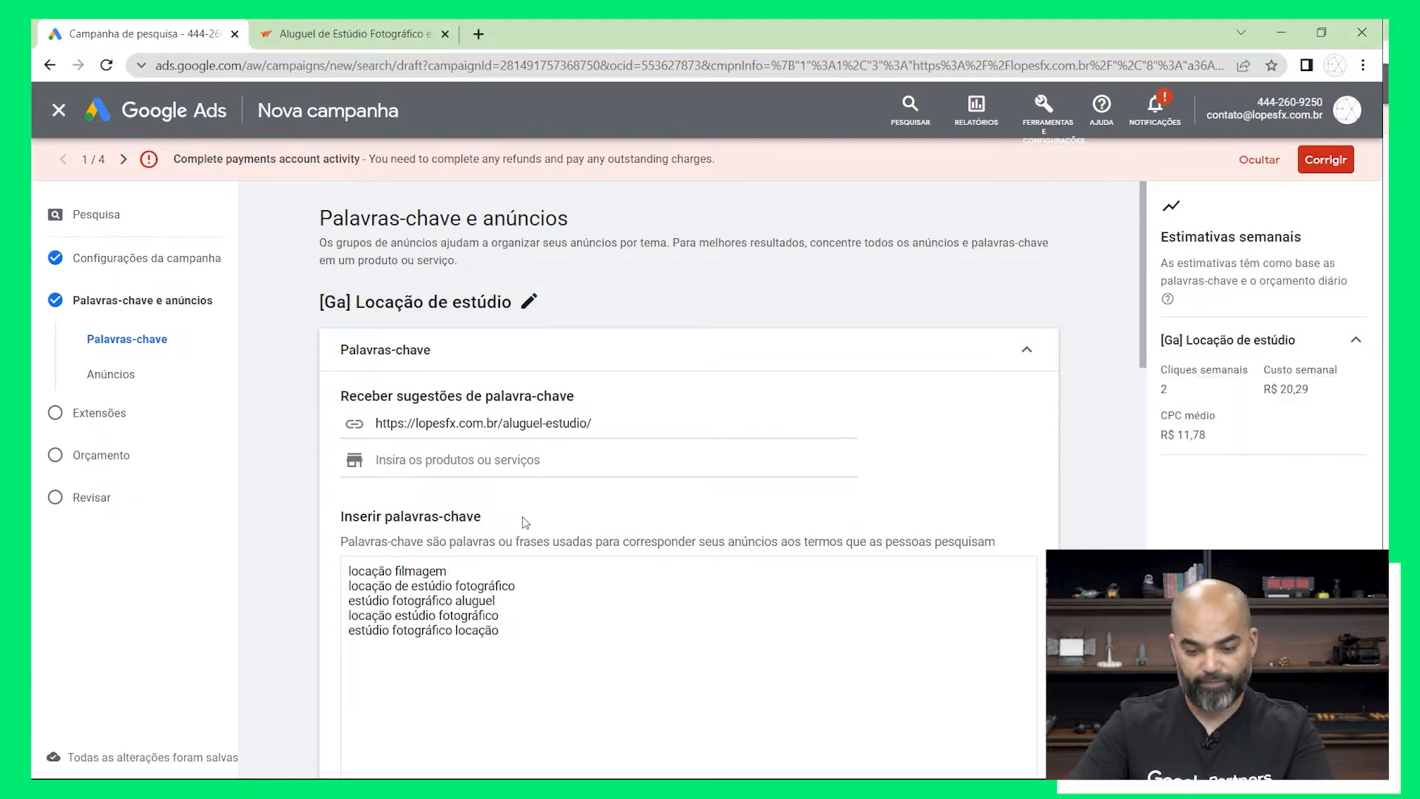
Replace "fotográfico" with "filmagem" in the second keyword so it reads "locação de estúdio filmagem"
left_click_drag(455, 585, 518, 585)
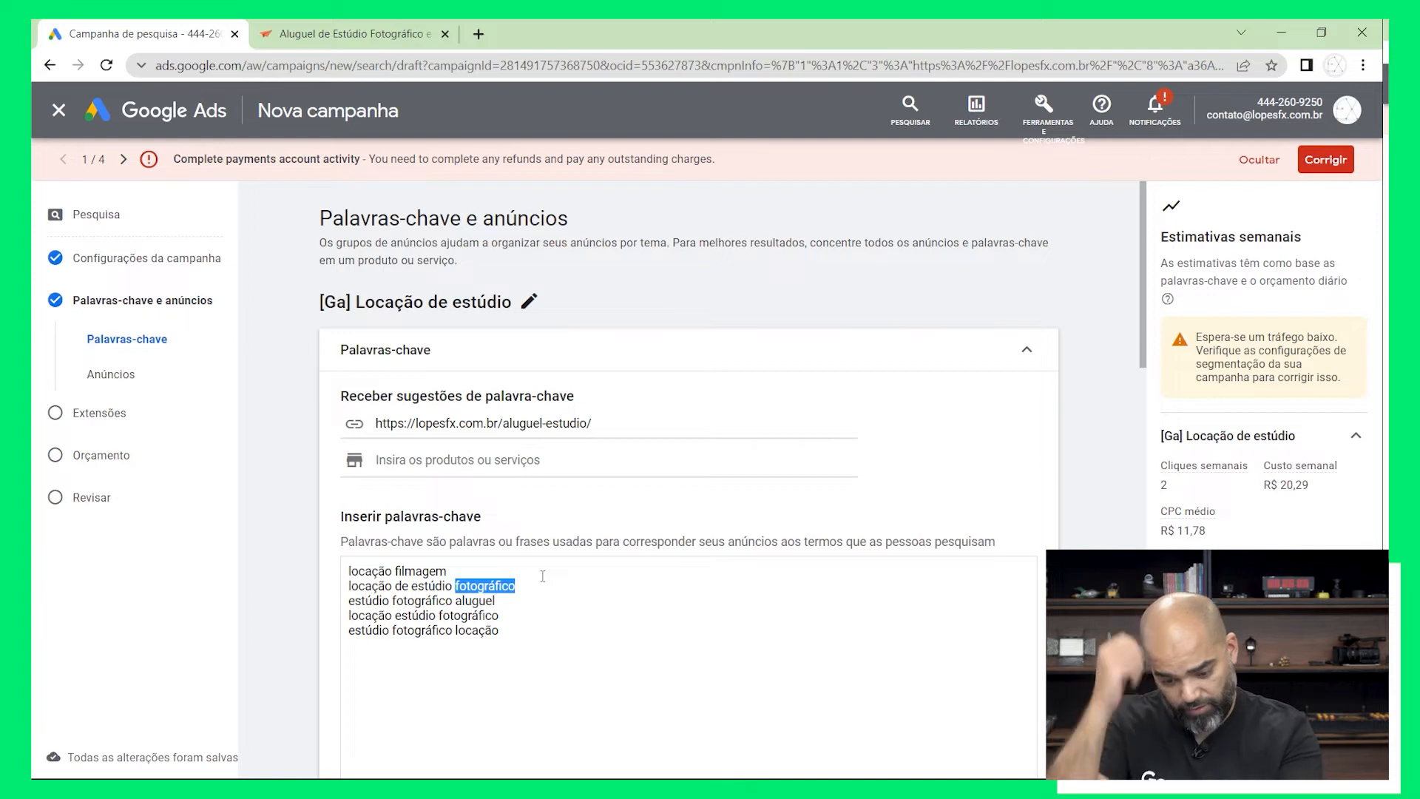
type("filmagem")
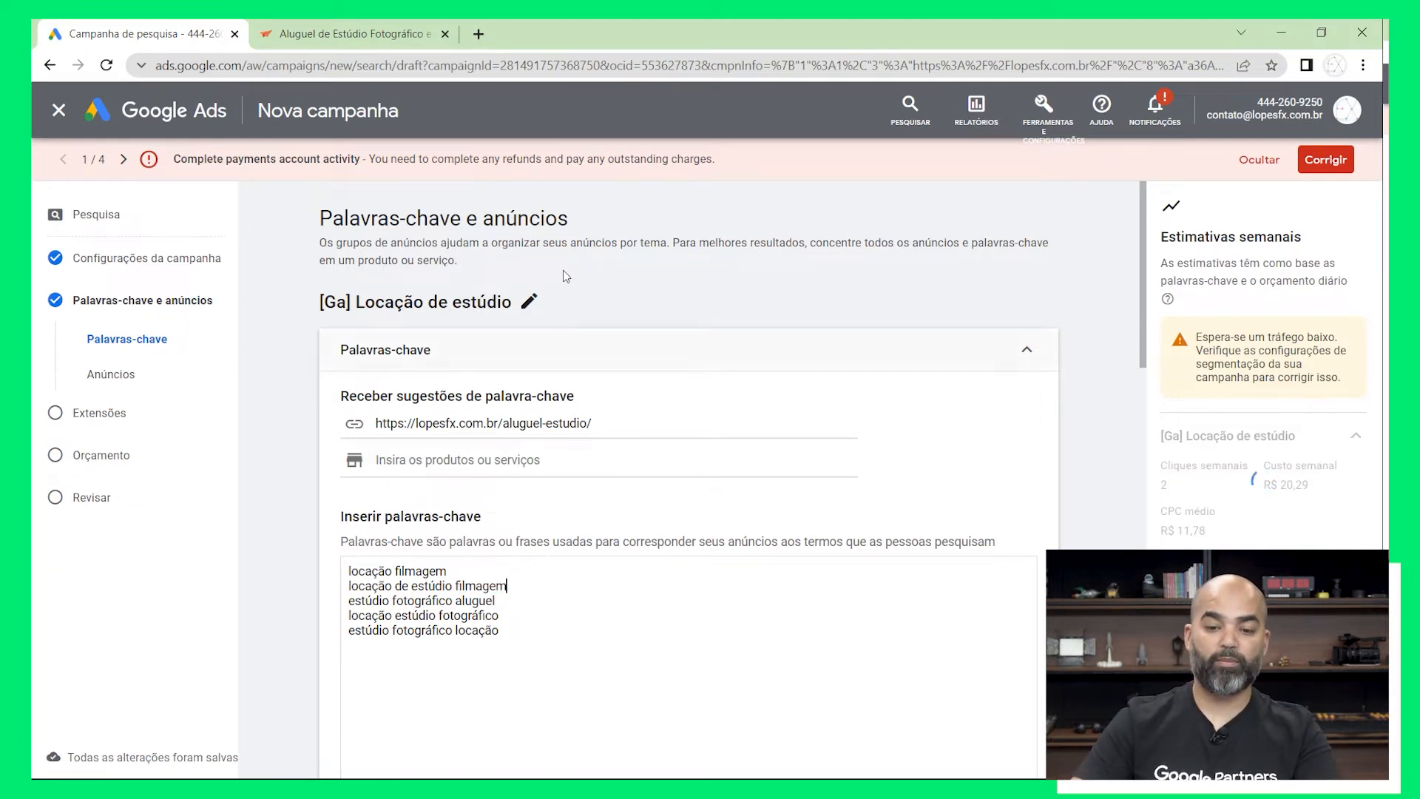
Search Google in a new browser tab for "estúdio de gravação produtora"
left_click(477, 35)
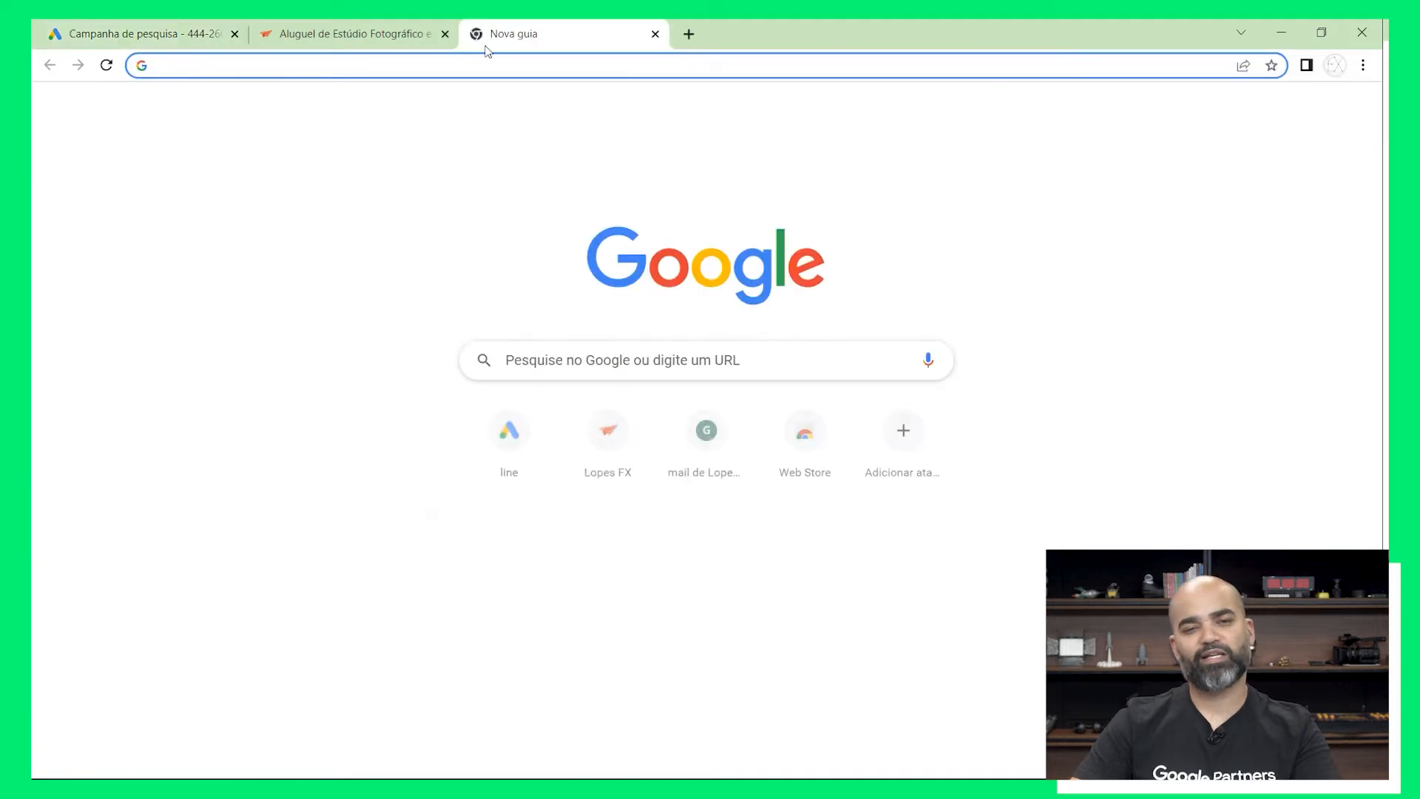
left_click(596, 353)
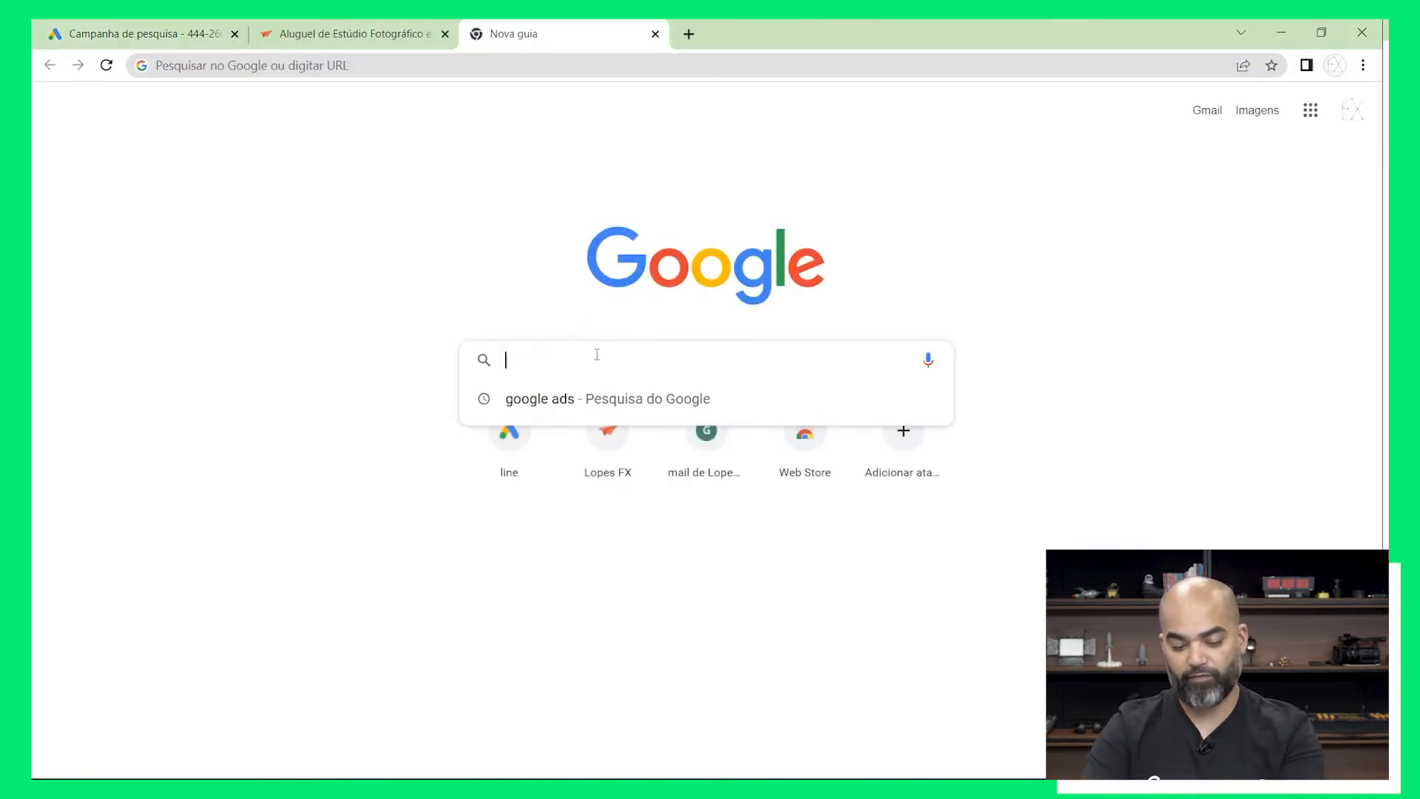
type("est")
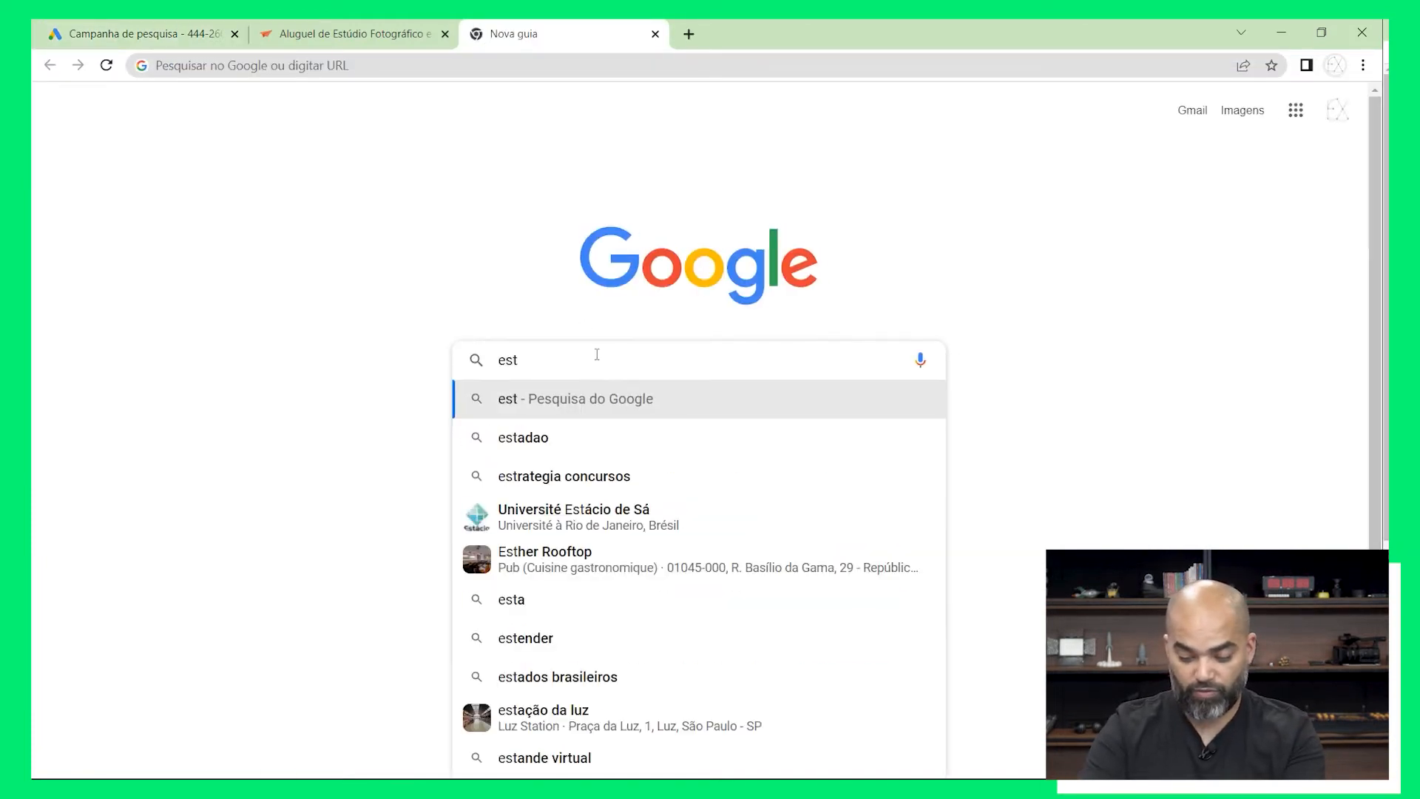
type("údio de ")
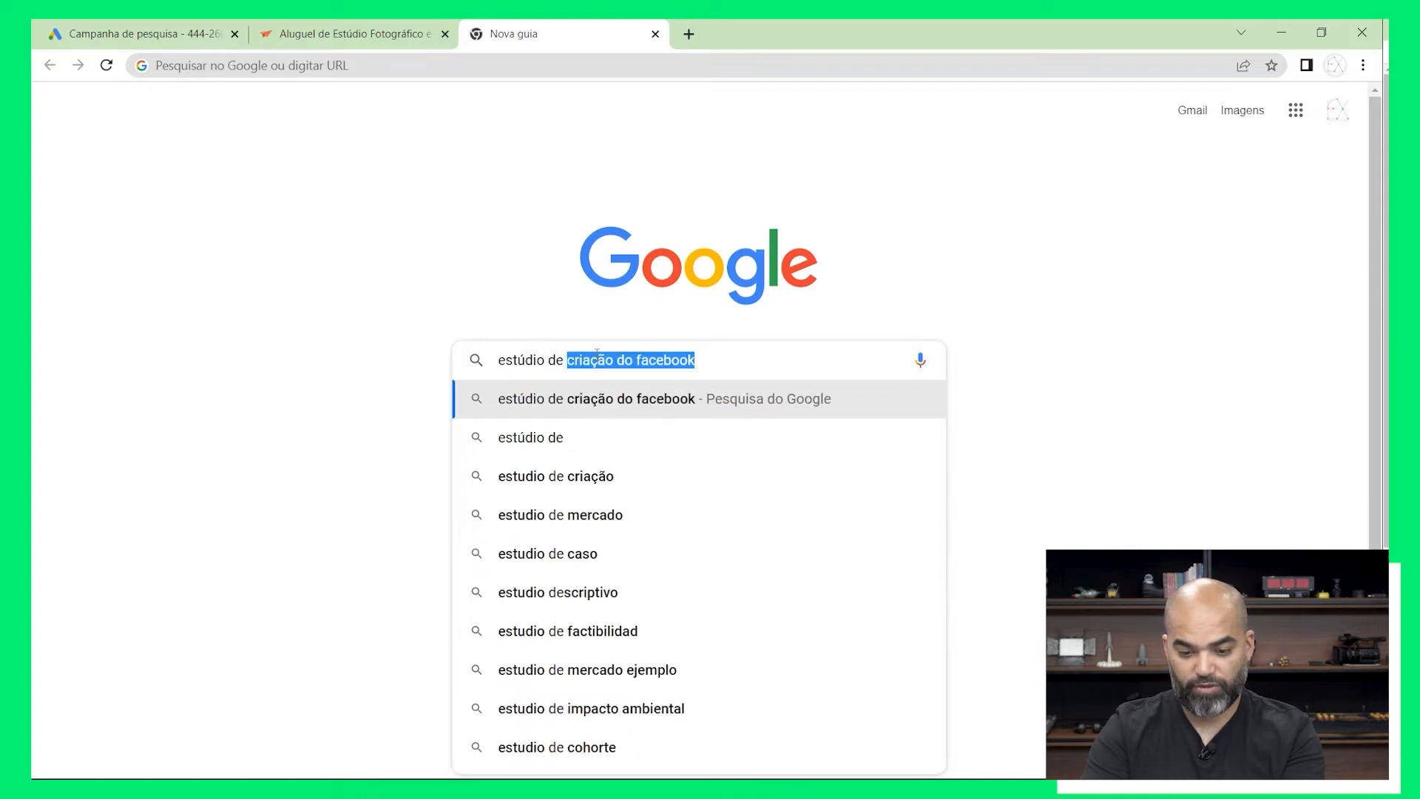
type("grav")
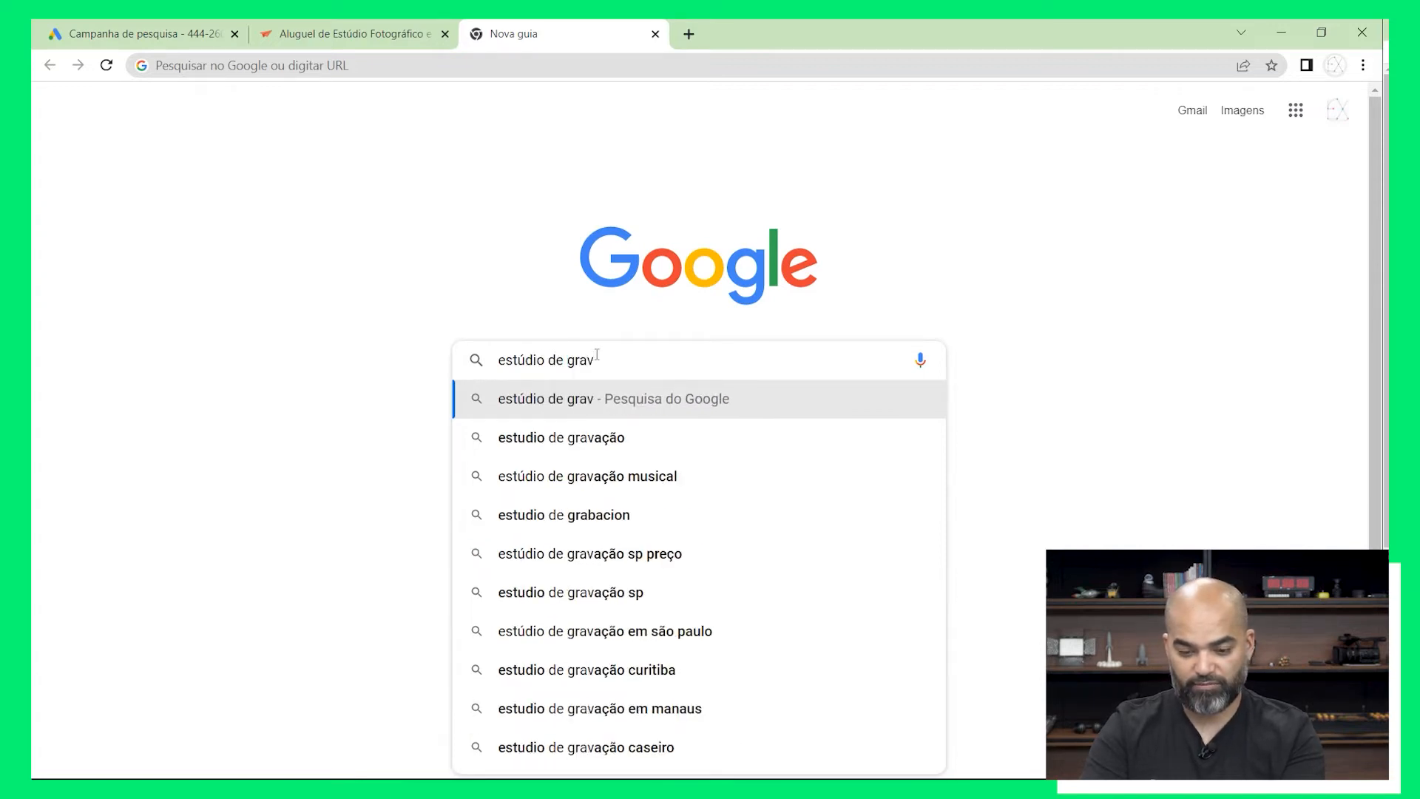
type("ação ")
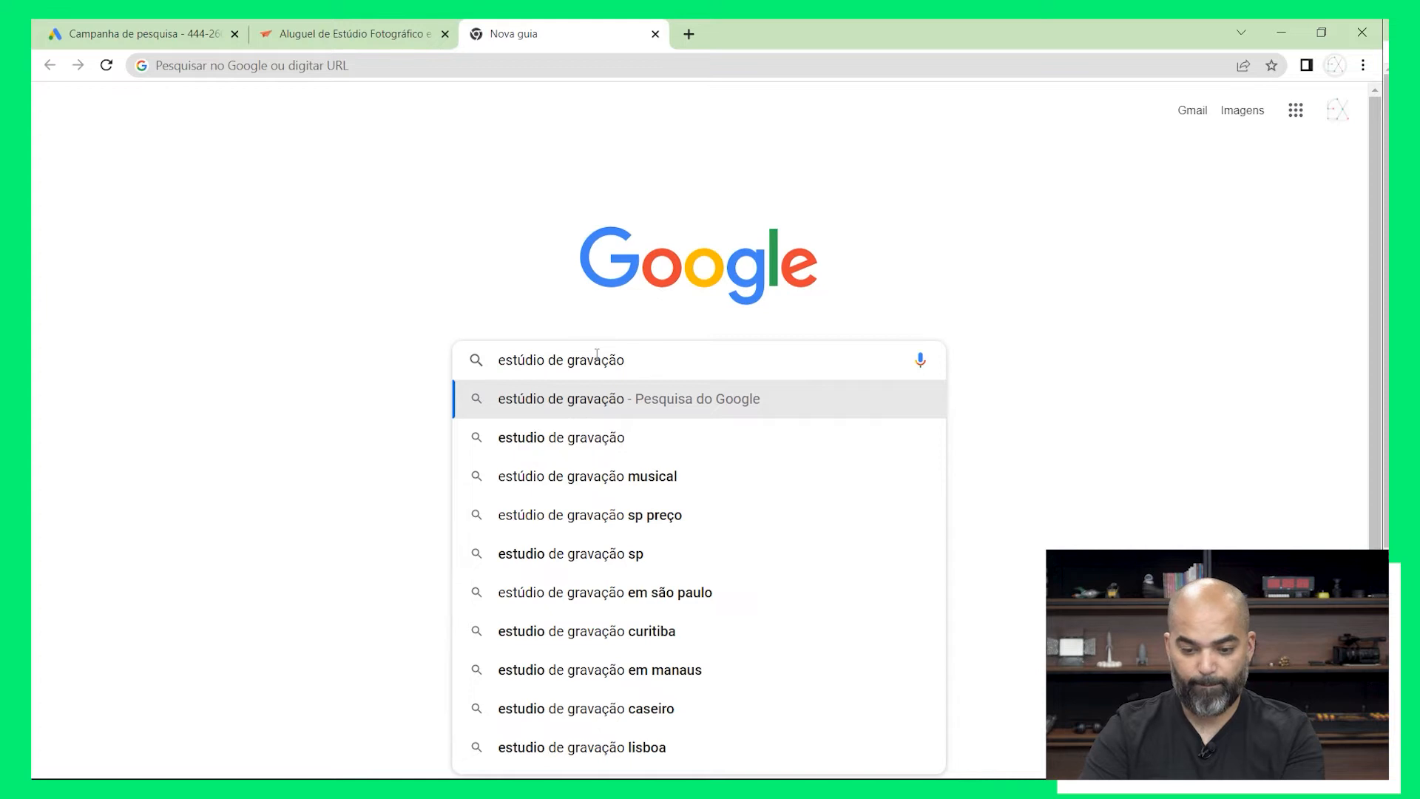
type("produto")
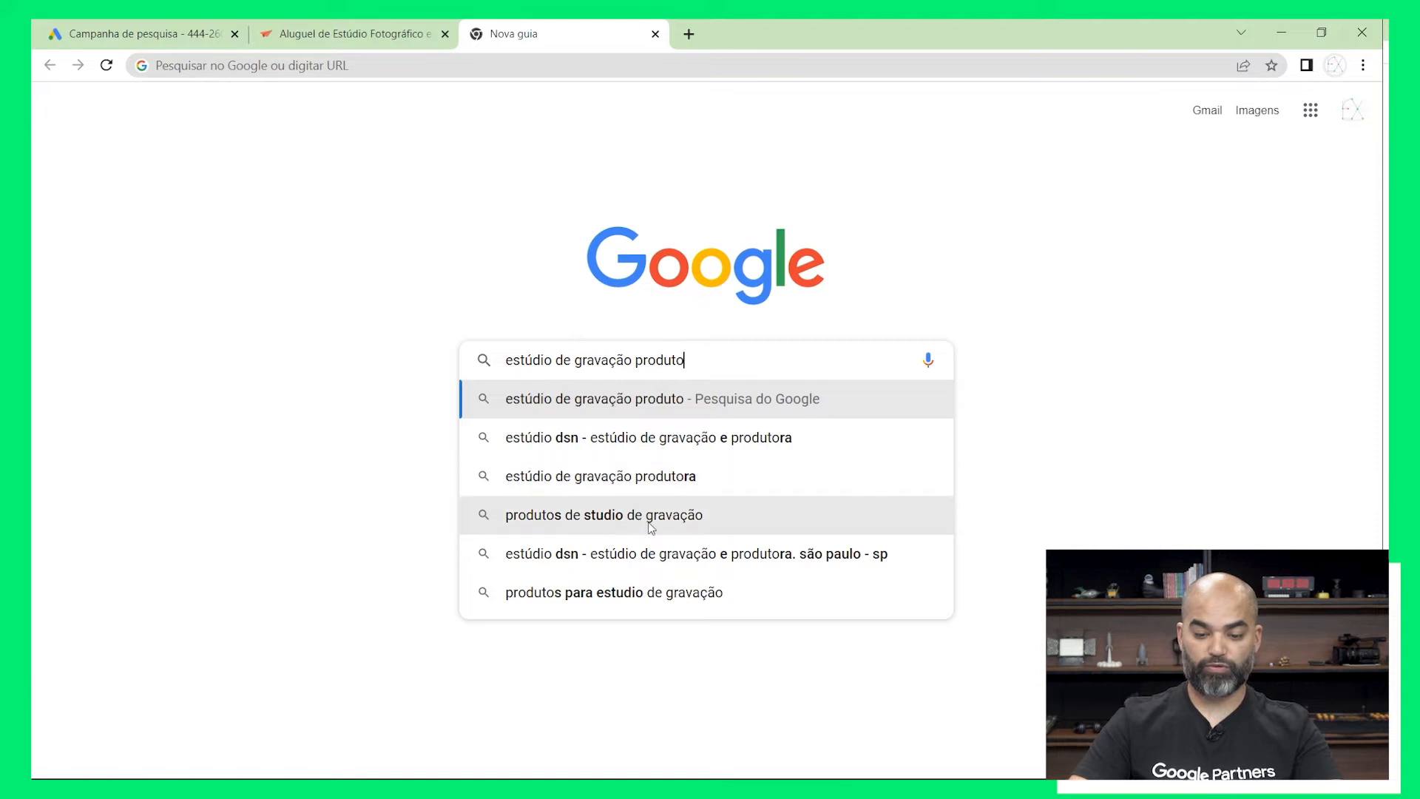
left_click(663, 480)
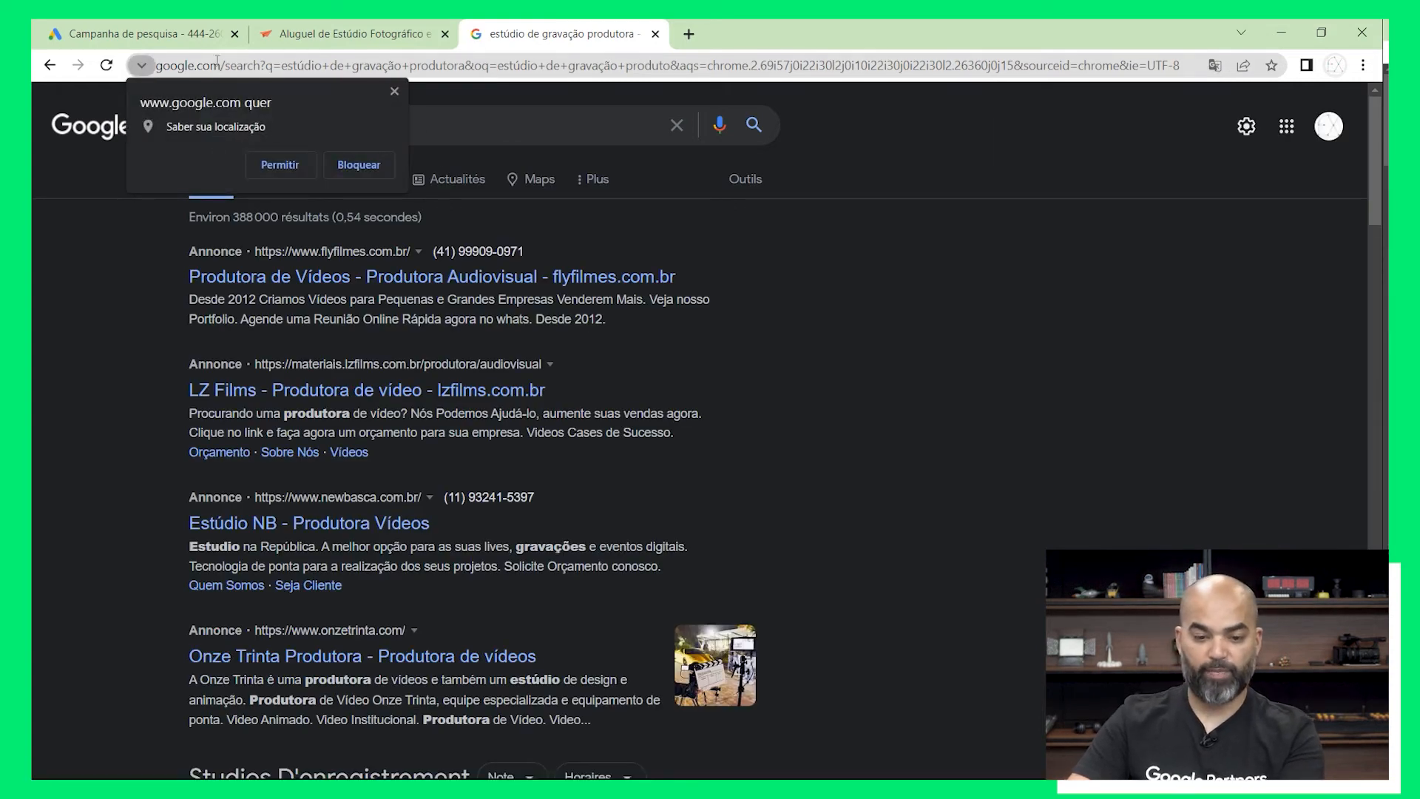
Back in the campaign draft, remove the three "estúdio fotográfico" keywords from the end of the keyword list
left_click(184, 36)
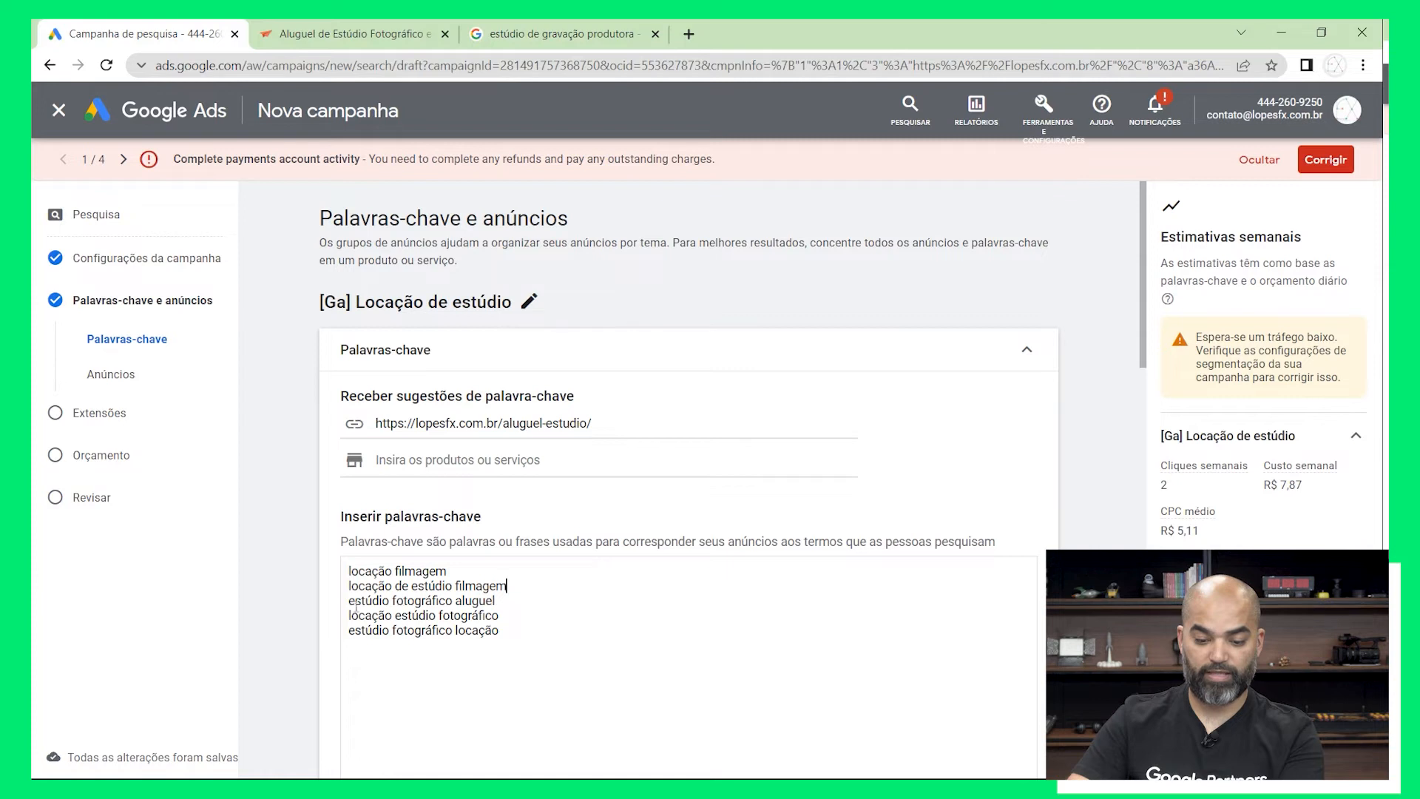
left_click_drag(348, 593, 551, 667)
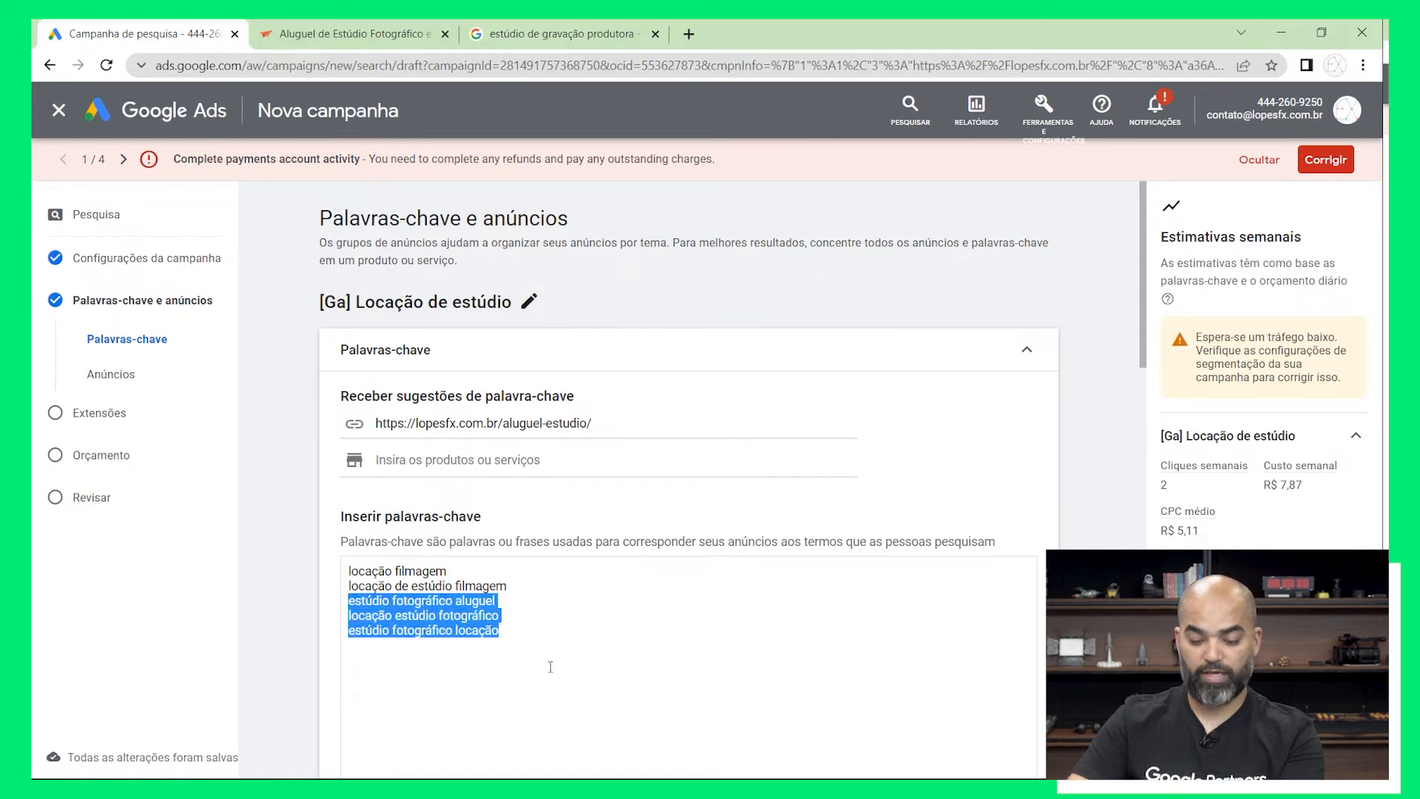
type("https://lopesfx.com.br/aluguel-estudio/")
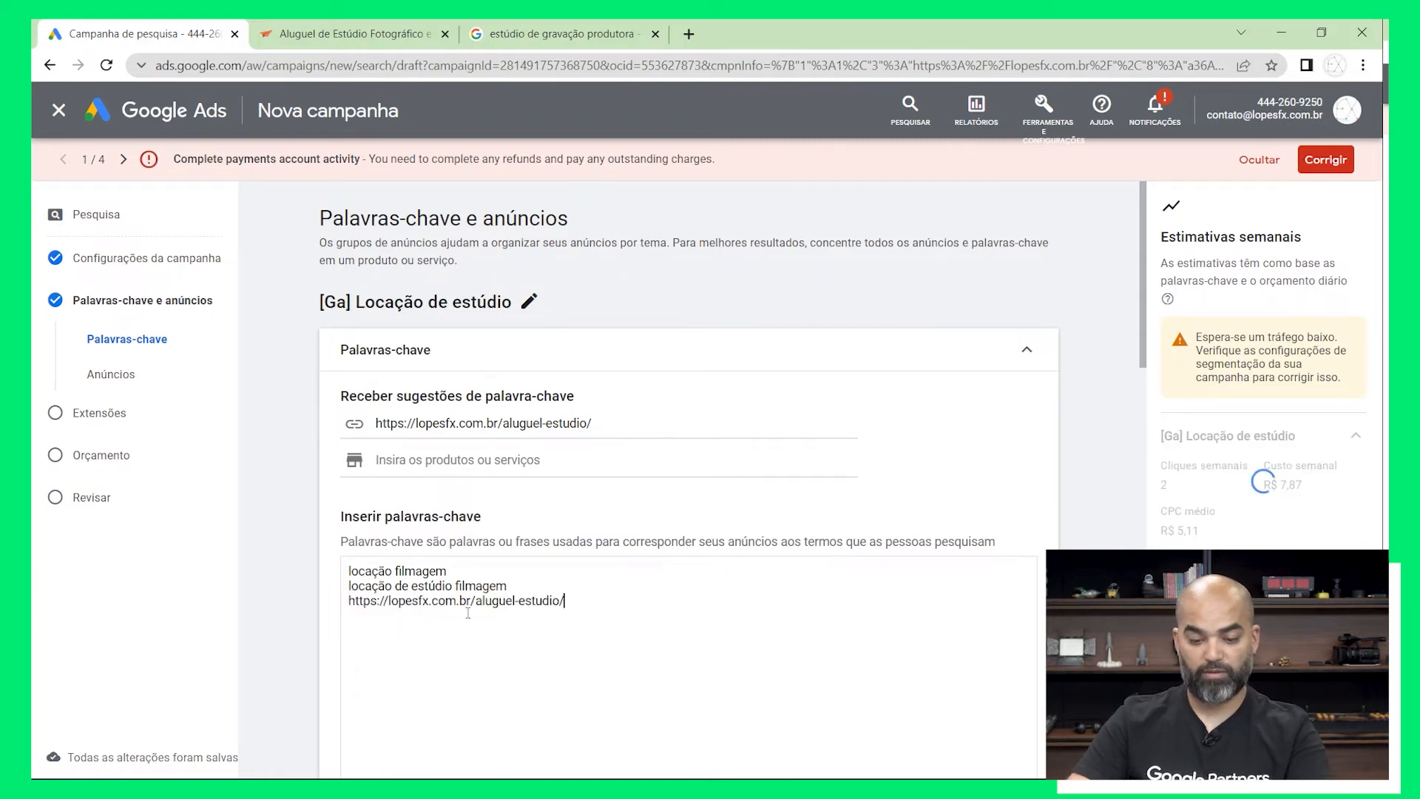
left_click_drag(582, 601, 328, 617)
key("BackSpace")
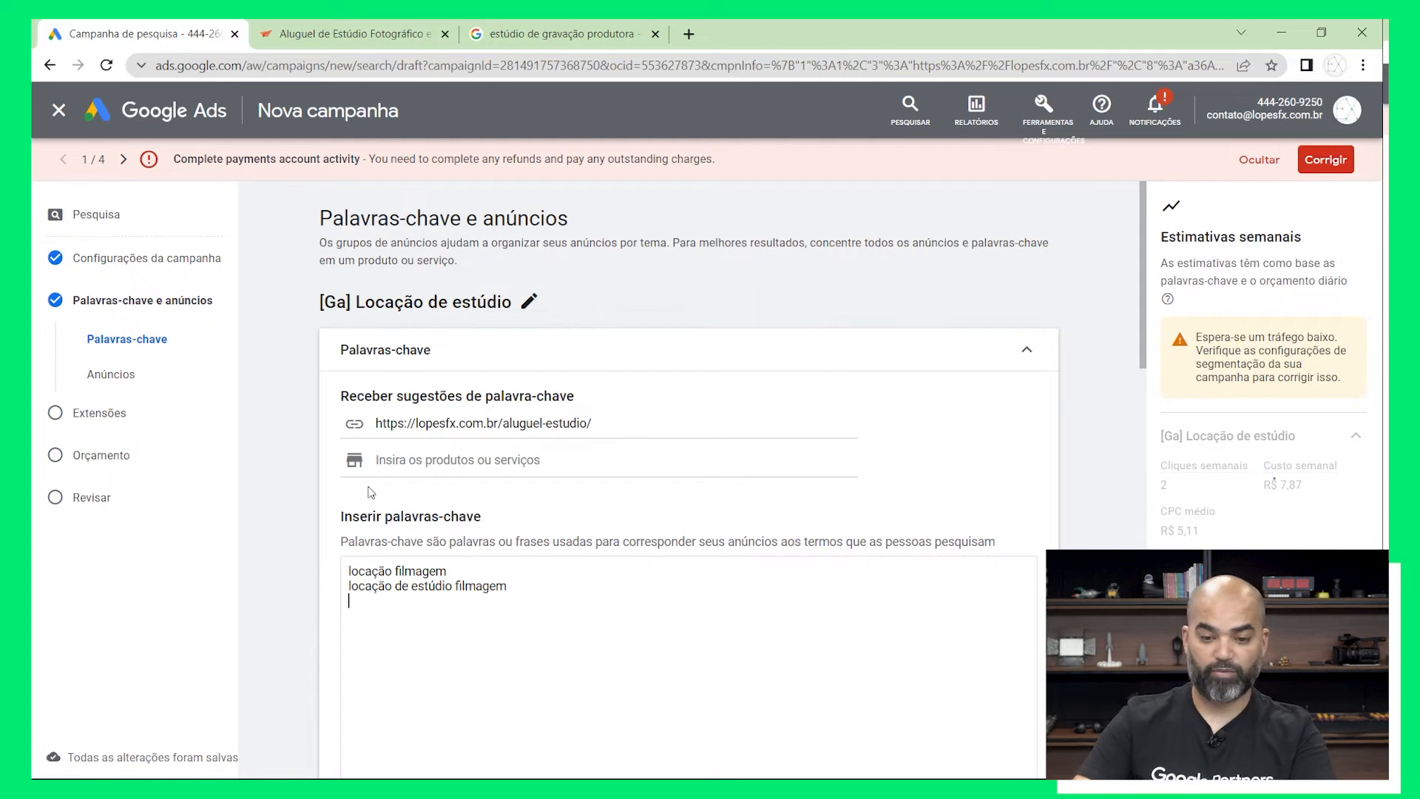
Copy the query "estúdio de gravação produtora" from the Google search and paste it as the third keyword of the ad group
left_click(562, 34)
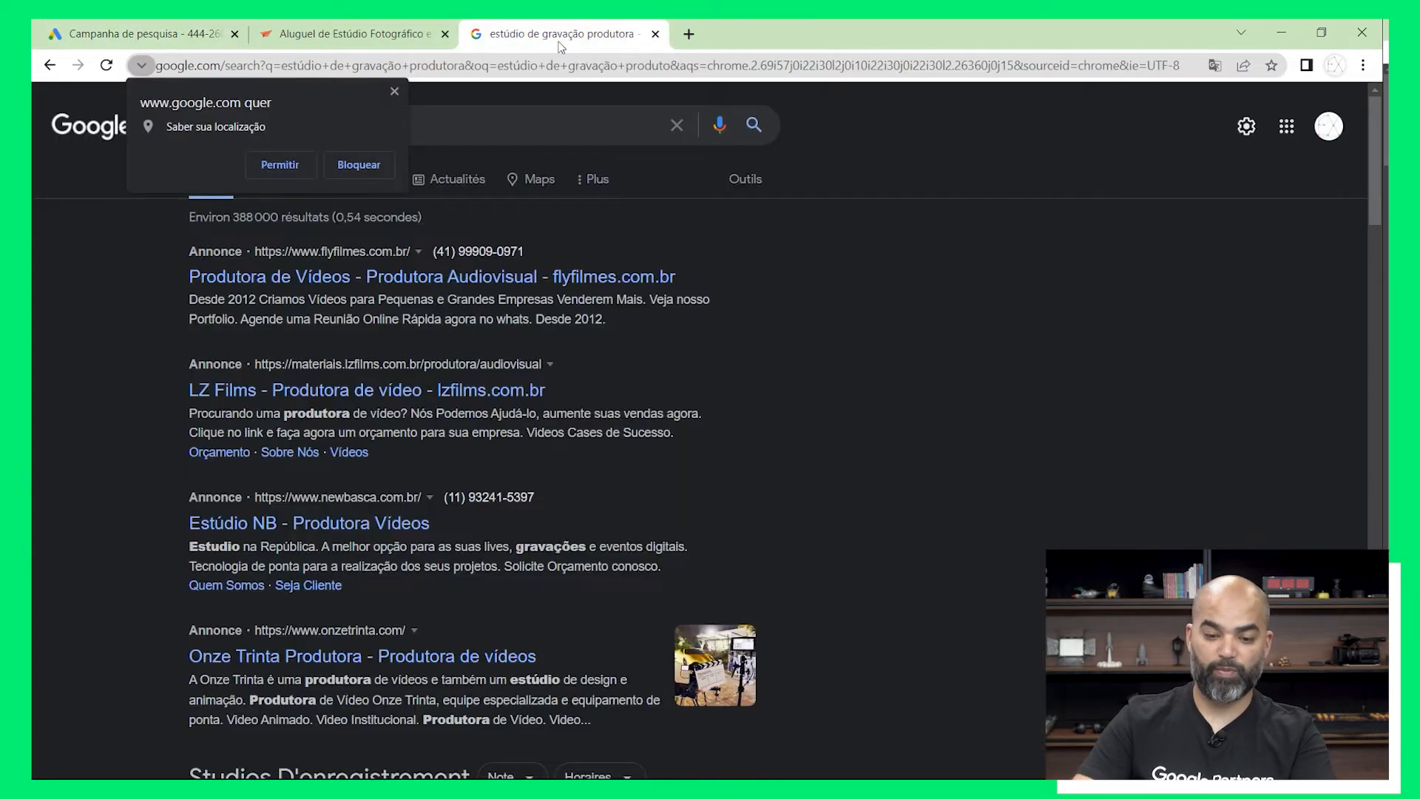
left_click(448, 124)
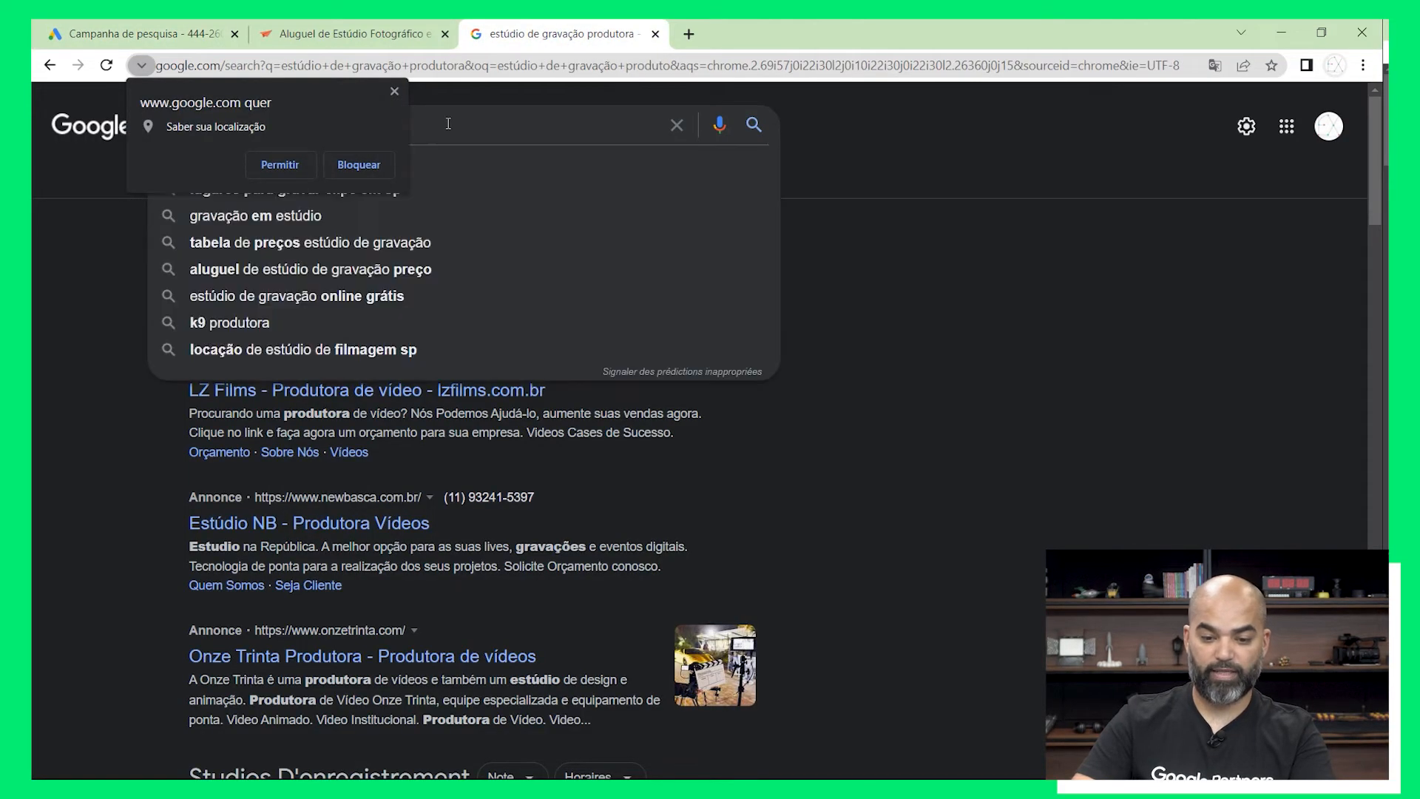
left_click(394, 92)
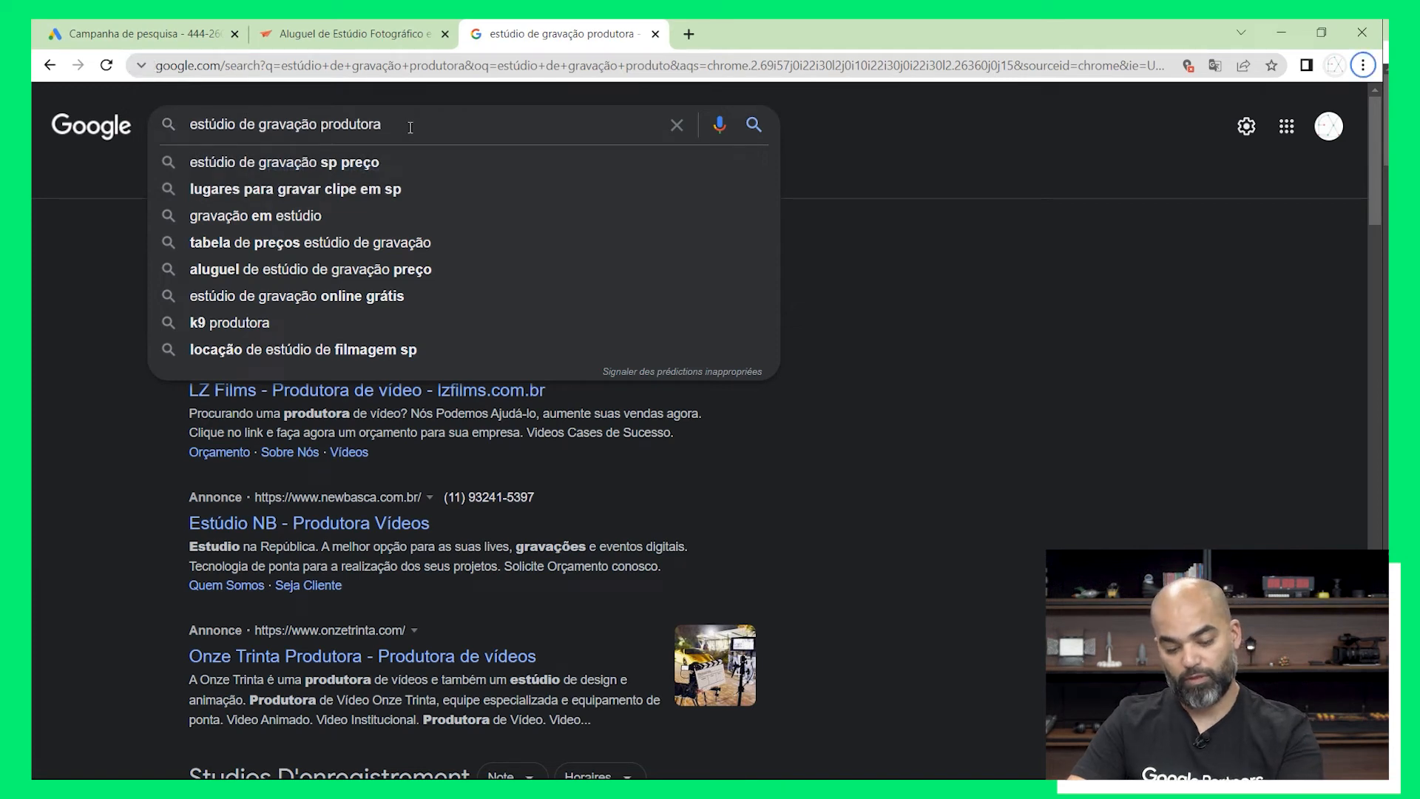
left_click_drag(410, 127, 164, 130)
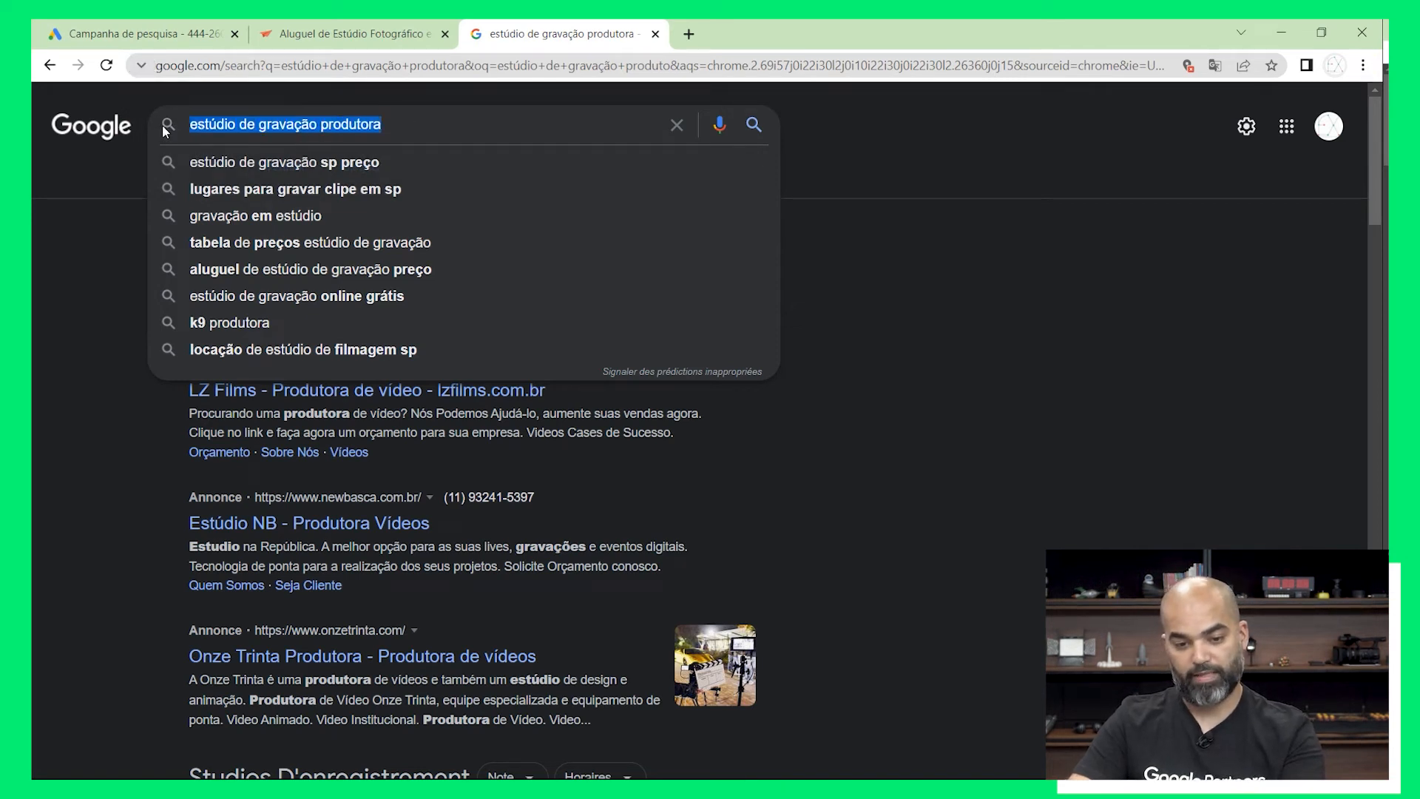
right_click(215, 127)
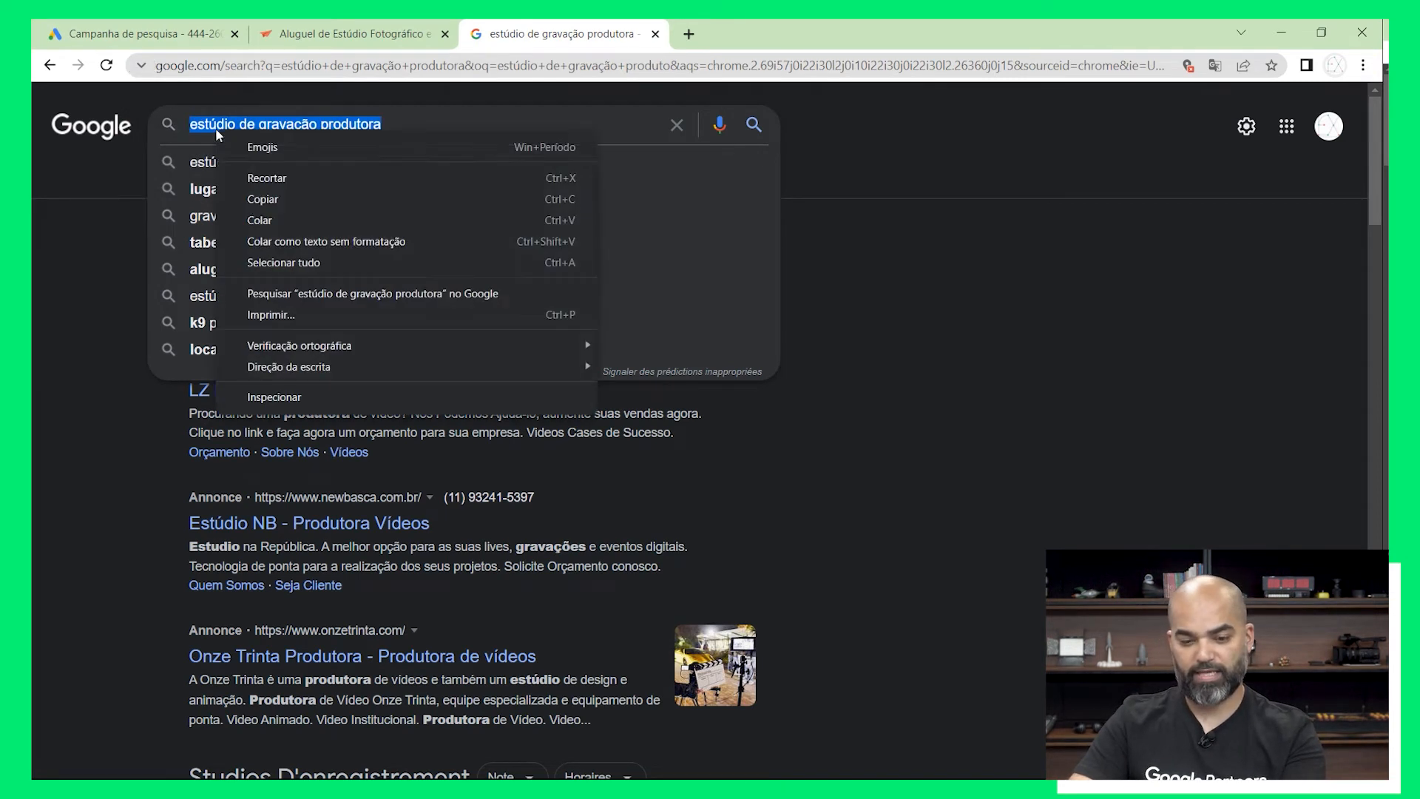
left_click(298, 203)
left_click(196, 35)
right_click(416, 629)
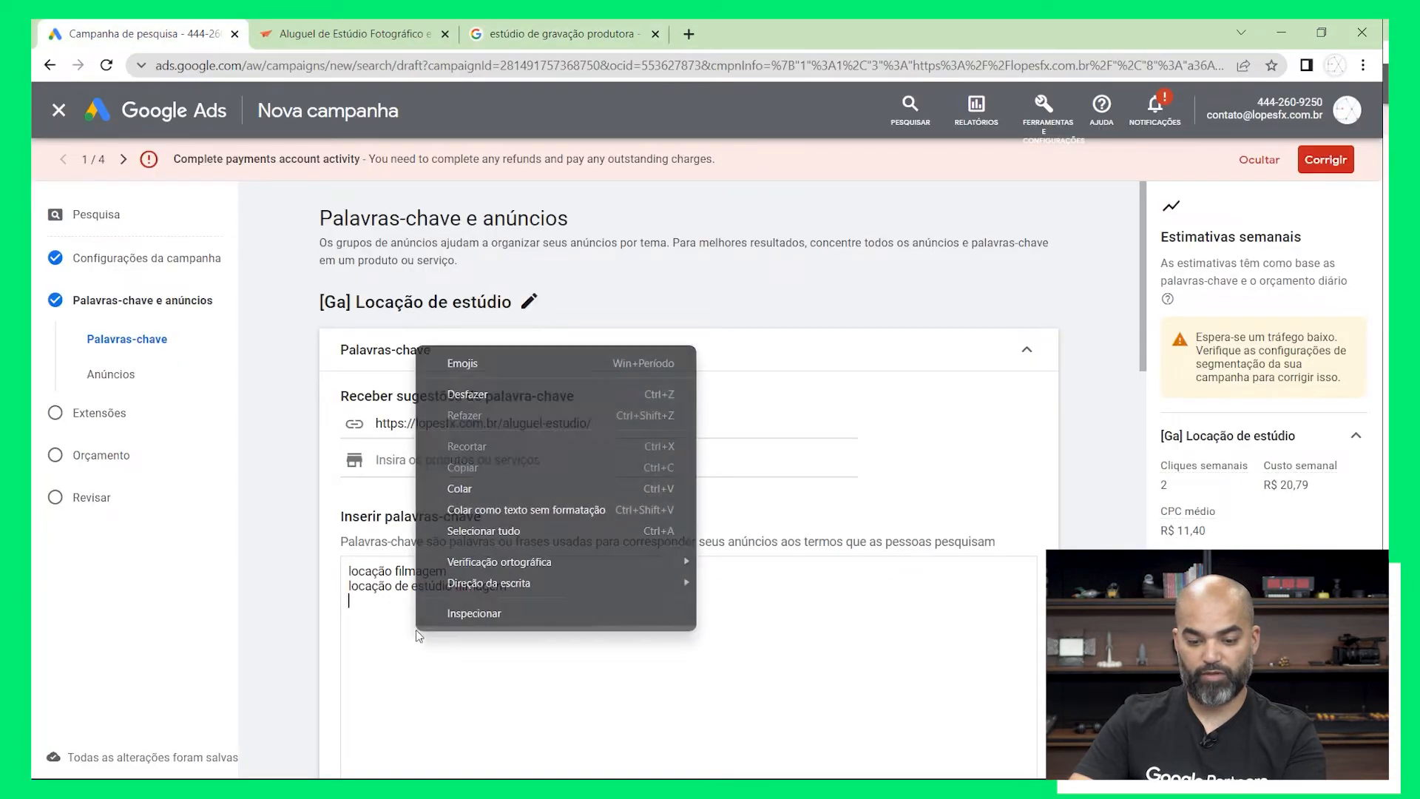
left_click(504, 490)
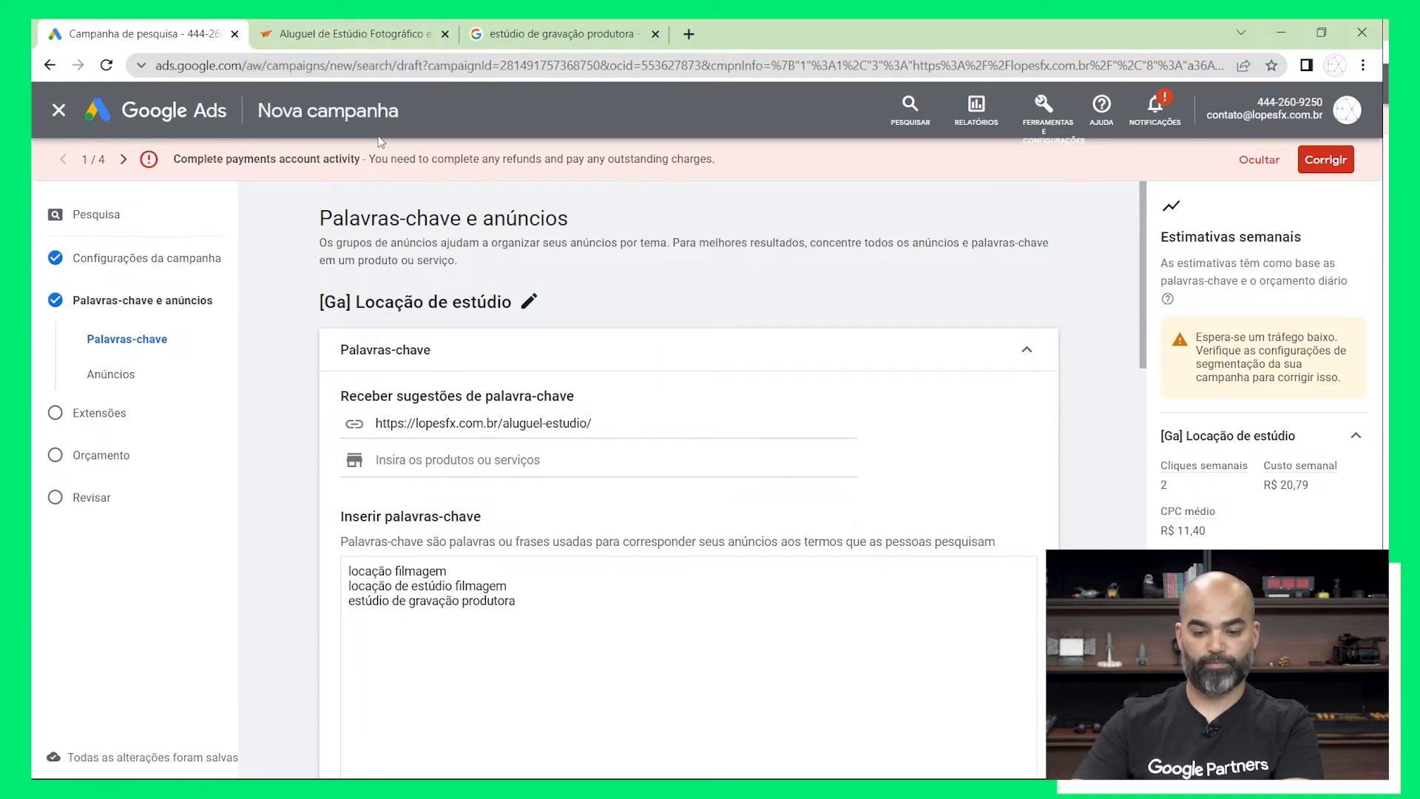
Add "aluguel de estúdio produtora" as a fourth keyword on a new line
key("Return")
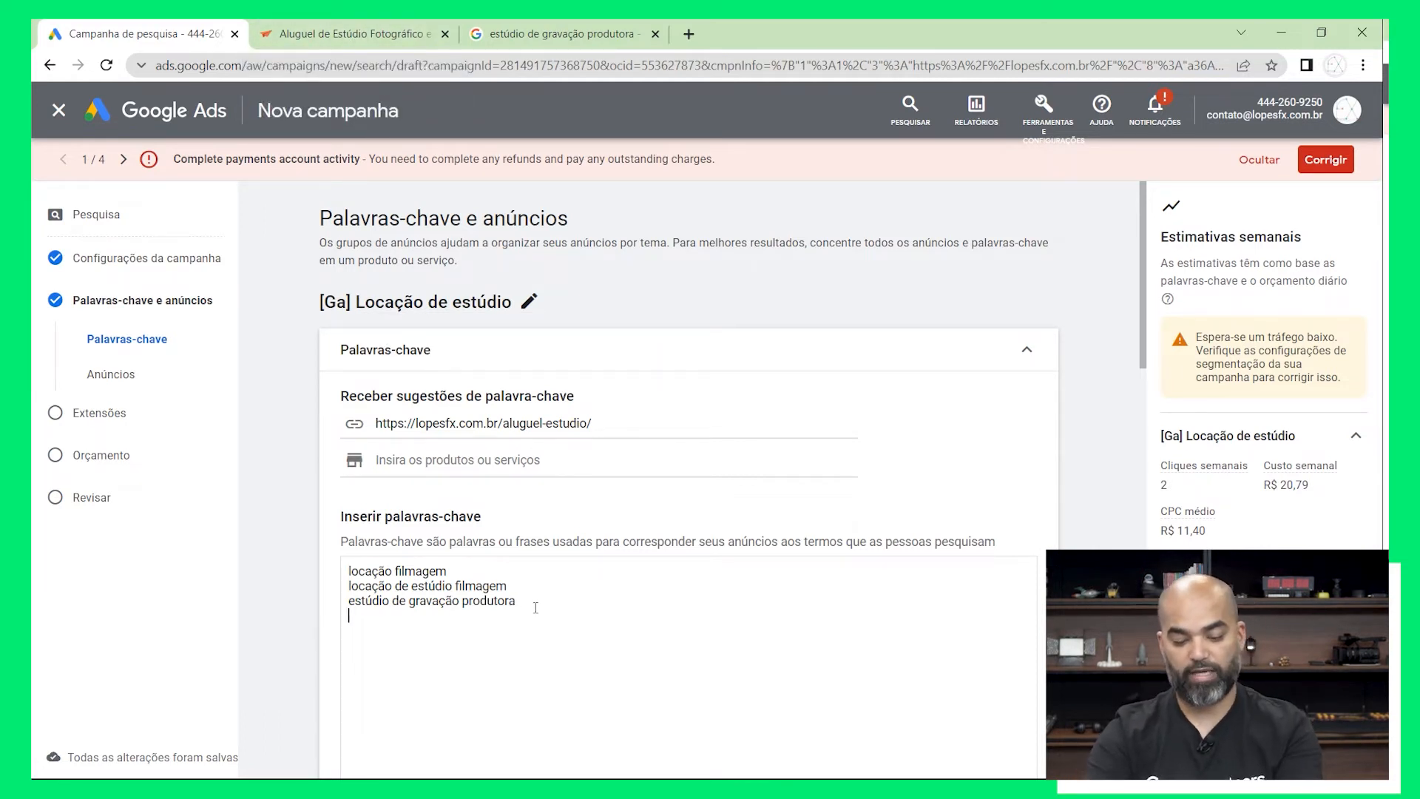
type("aluguel de estúdio")
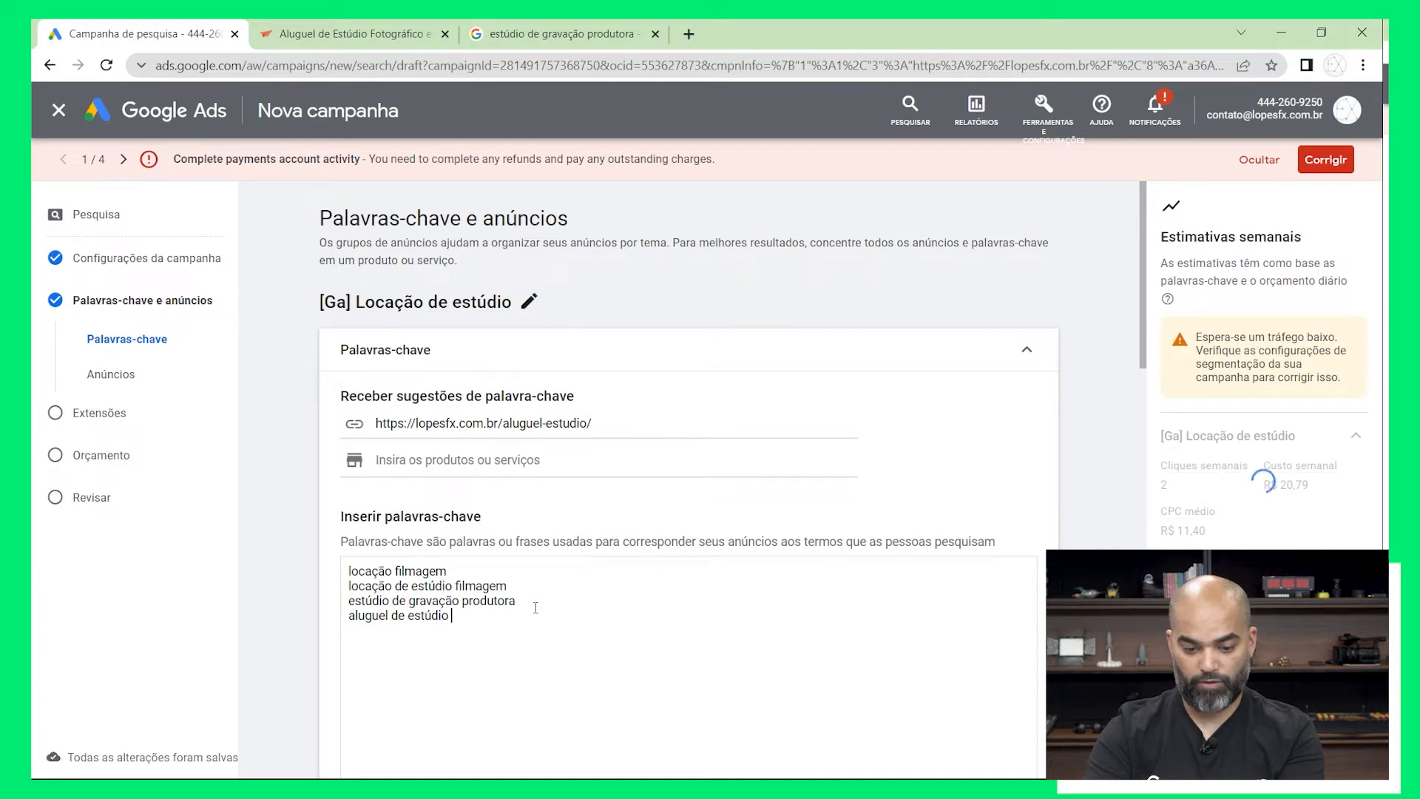
type("produtora")
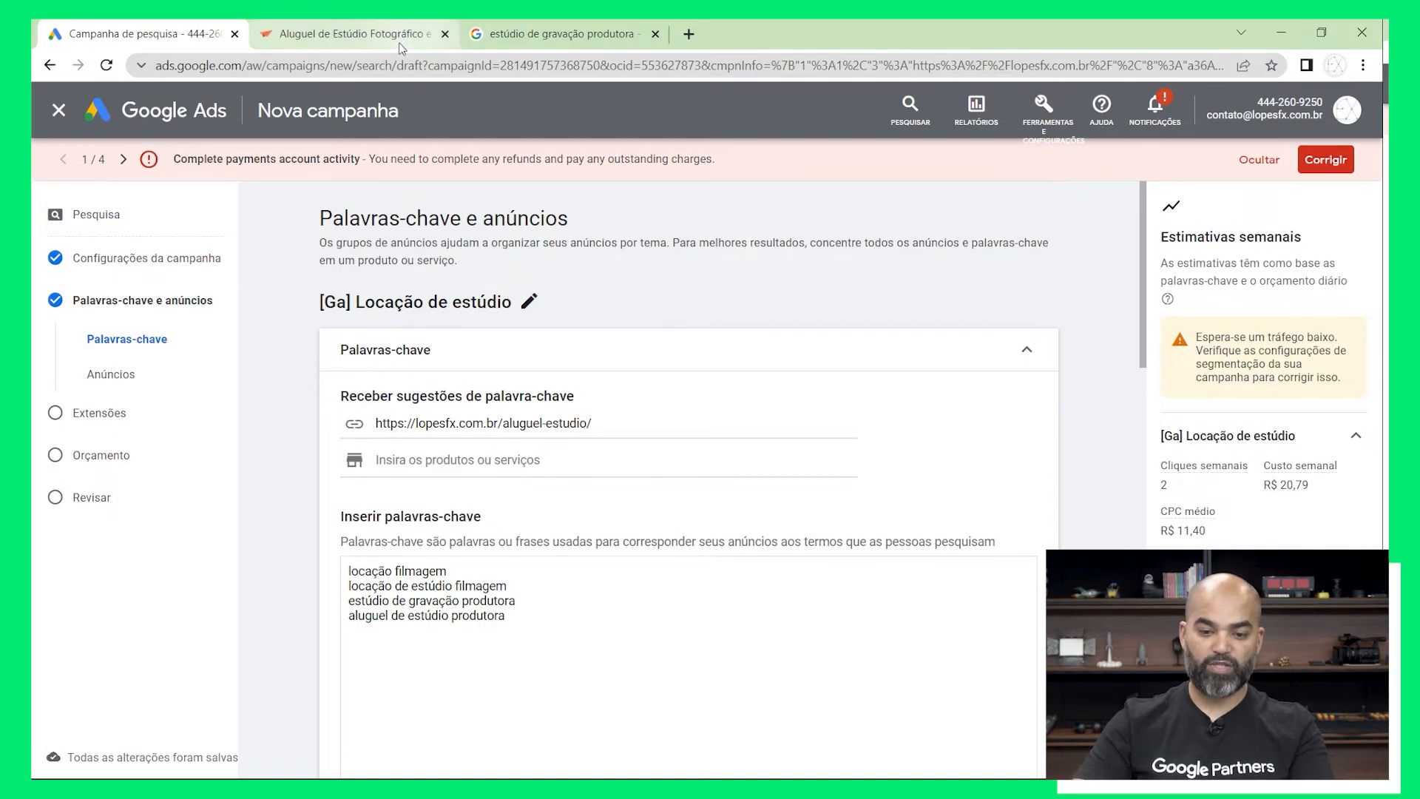
View the studio rental landing page, and review the match type notes below the campaign's keyword list
left_click(347, 33)
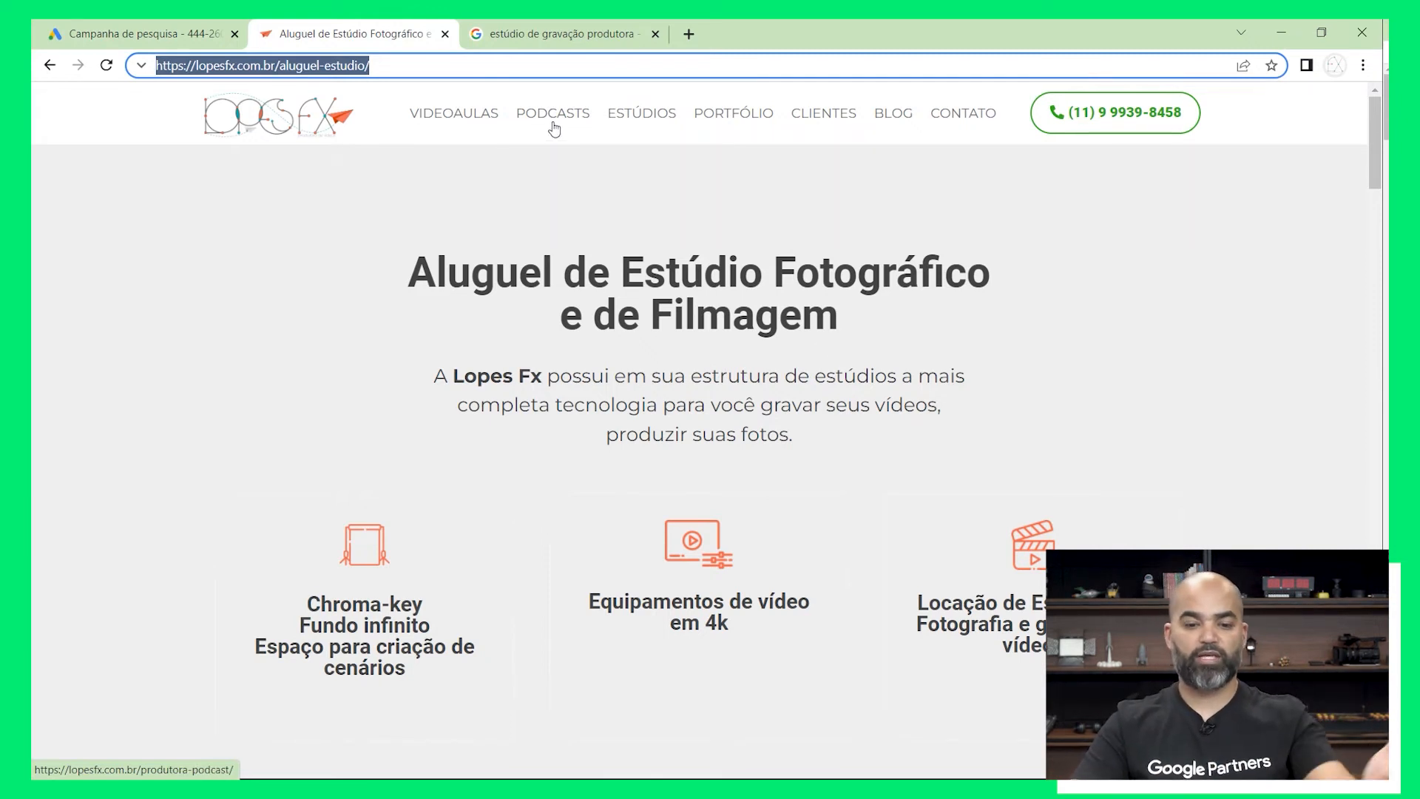
left_click(152, 34)
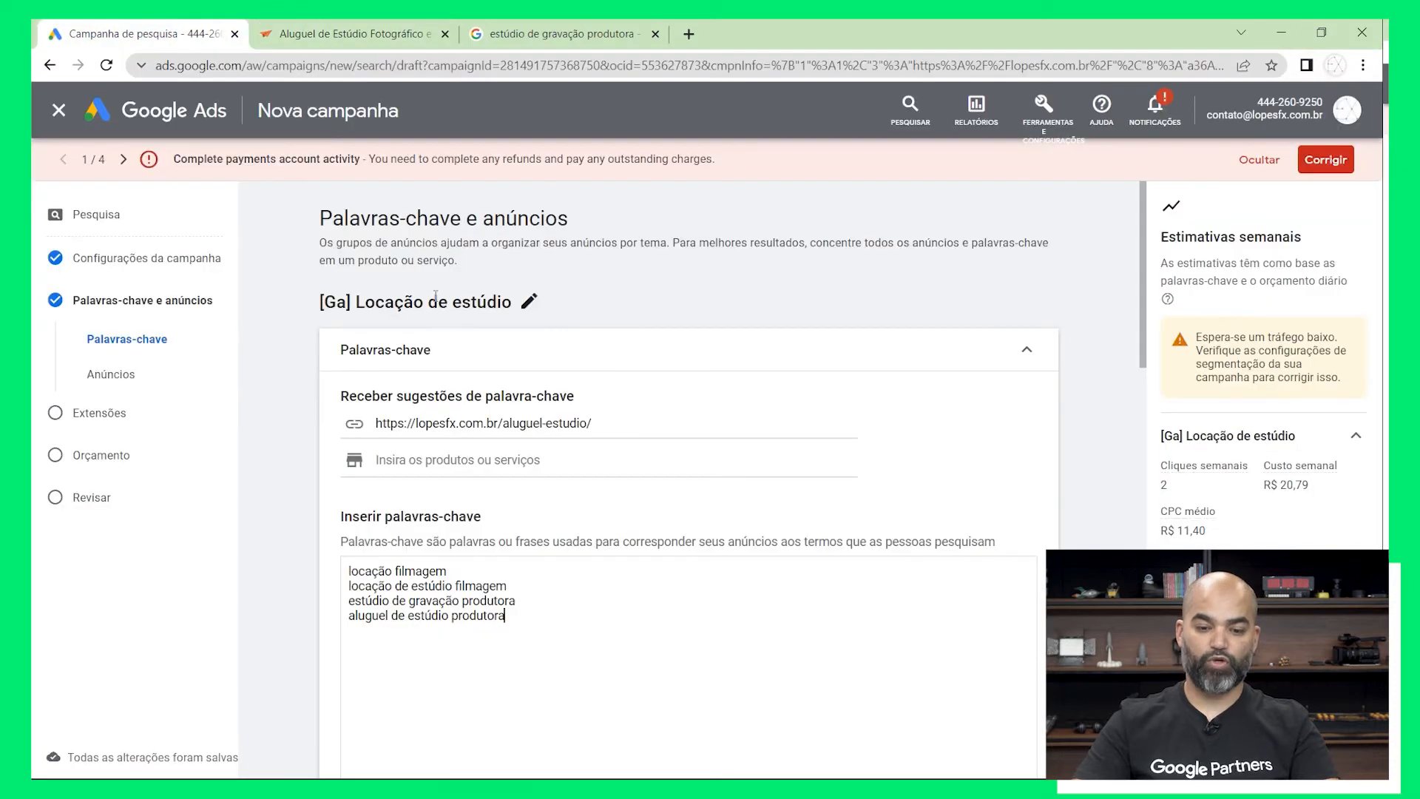
scroll(786, 382, "down", 3)
scroll(786, 382, "down", 7)
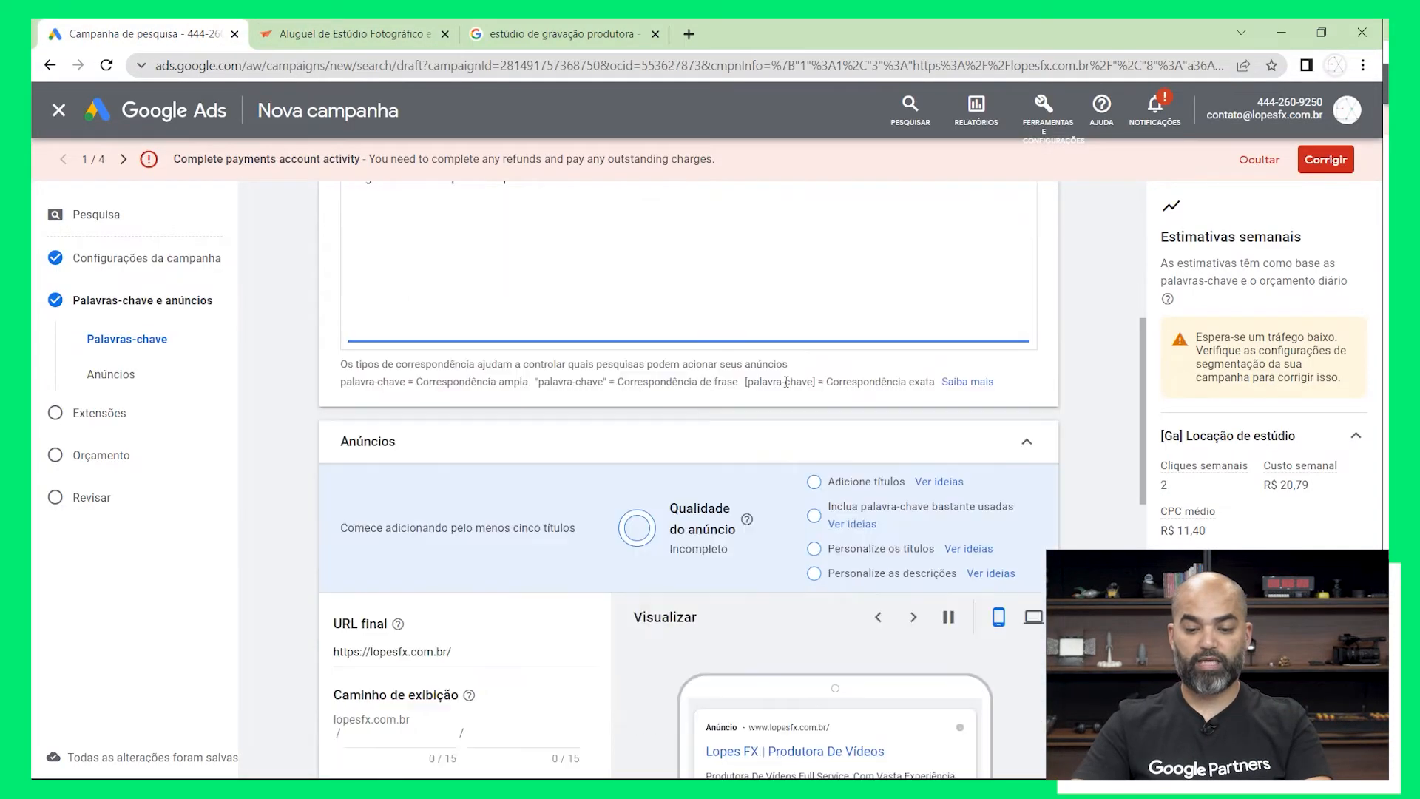
scroll(783, 380, "up", 2)
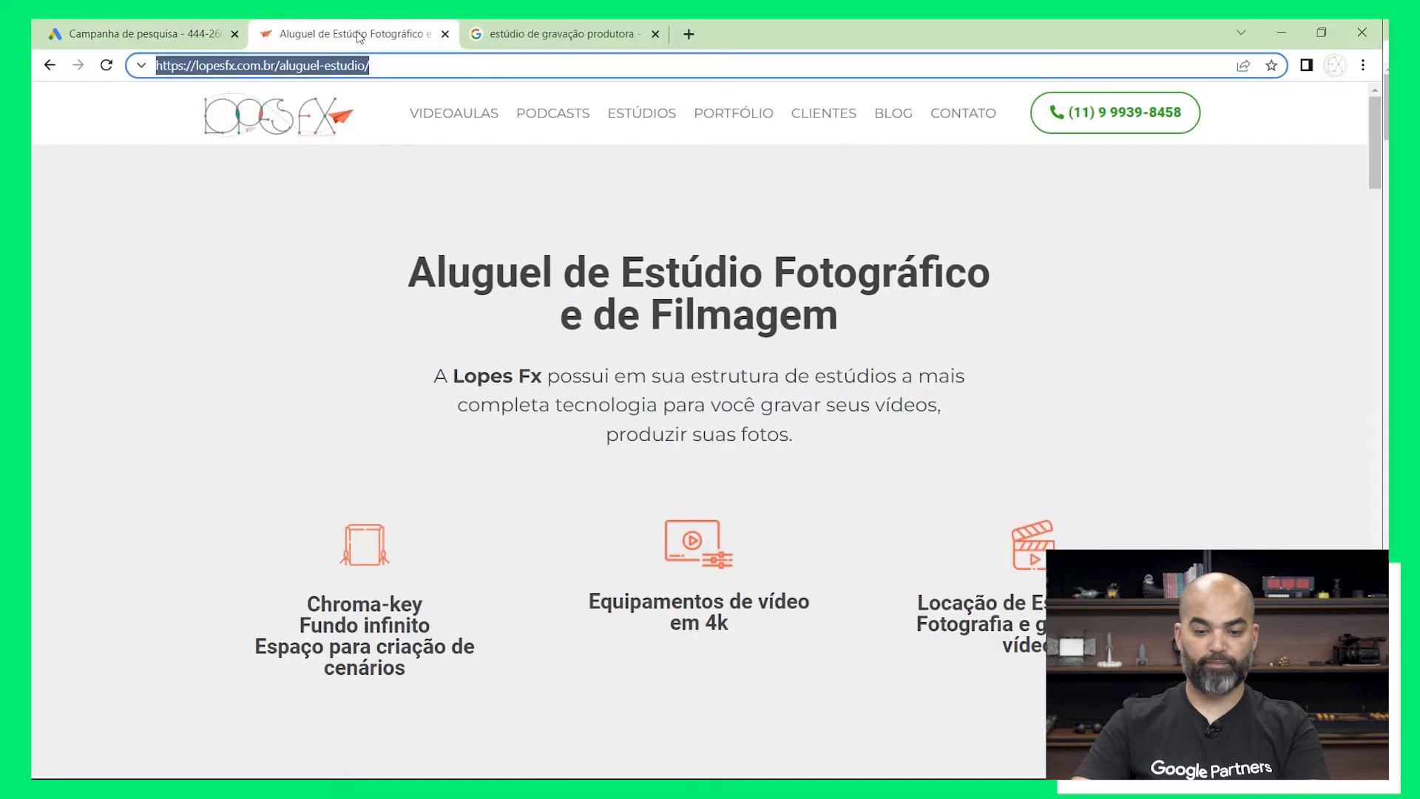
left_click(355, 34)
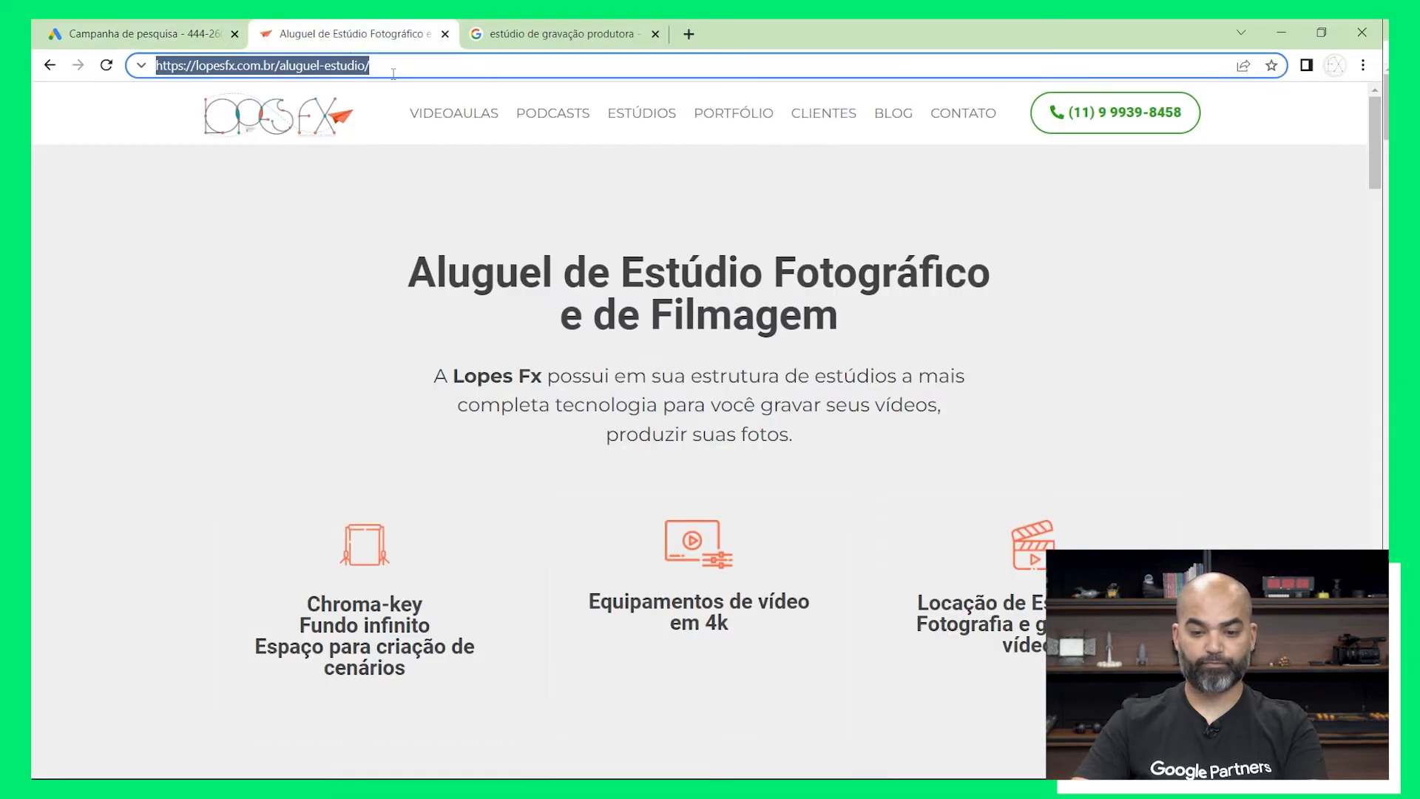
right_click(393, 74)
left_click(472, 202)
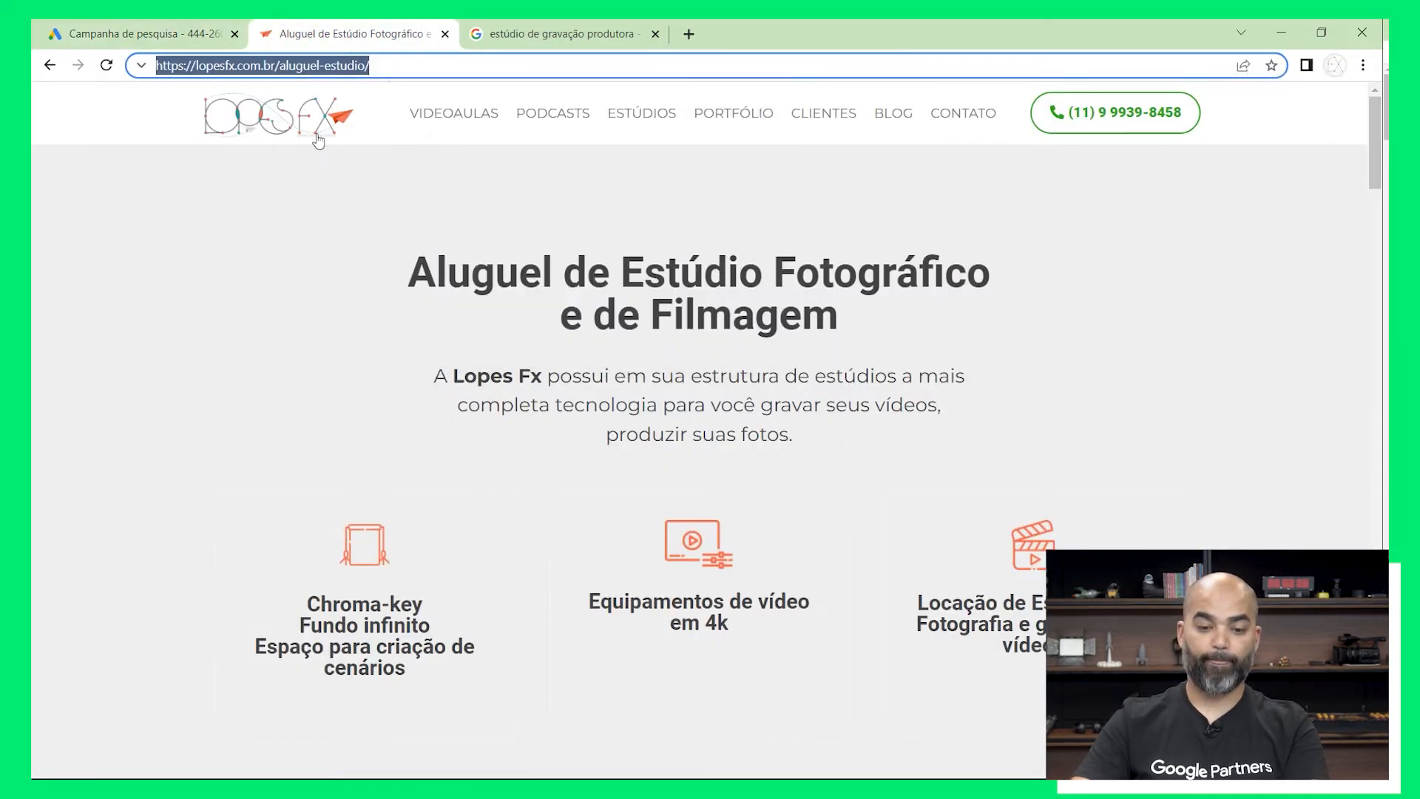
left_click(148, 34)
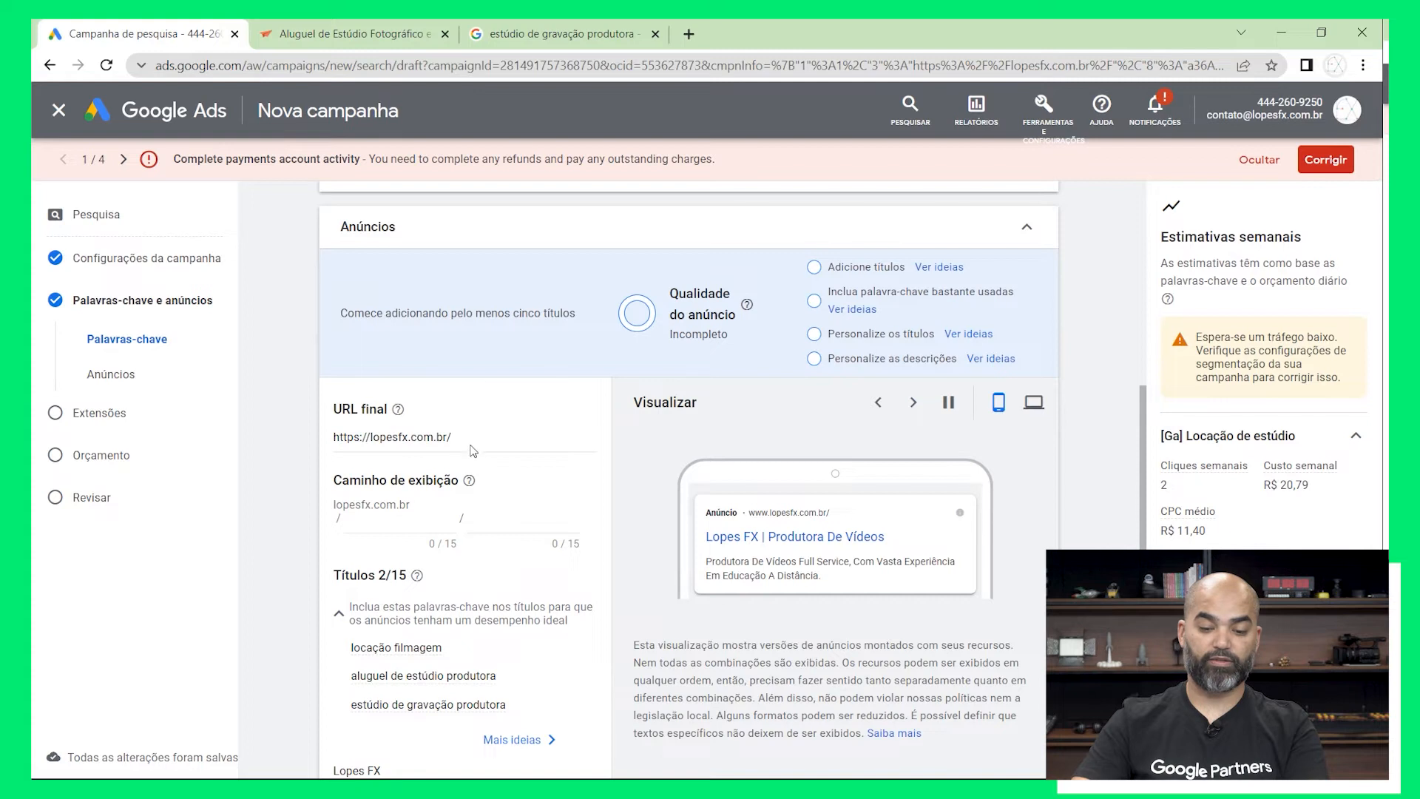
left_click_drag(452, 437, 296, 430)
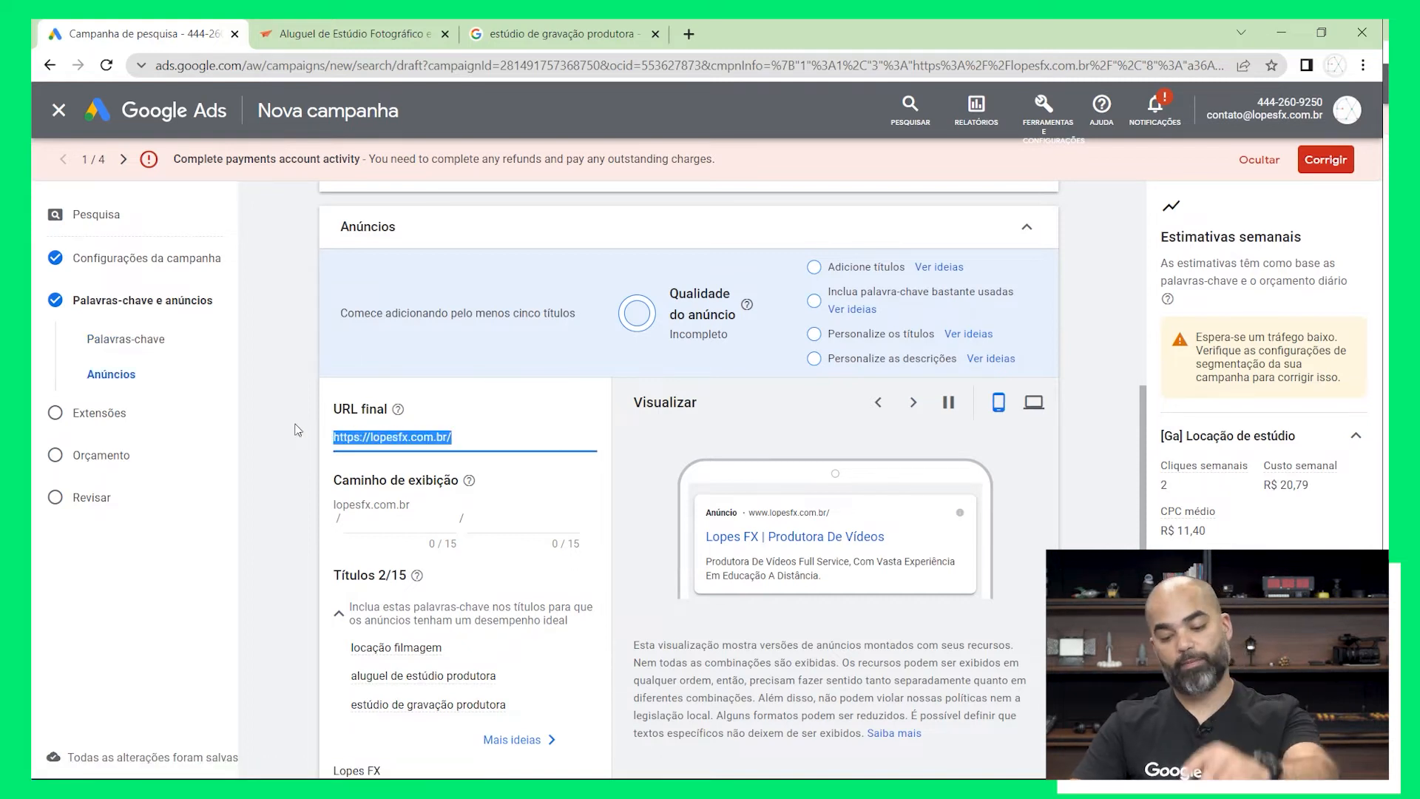
key("ctrl+v")
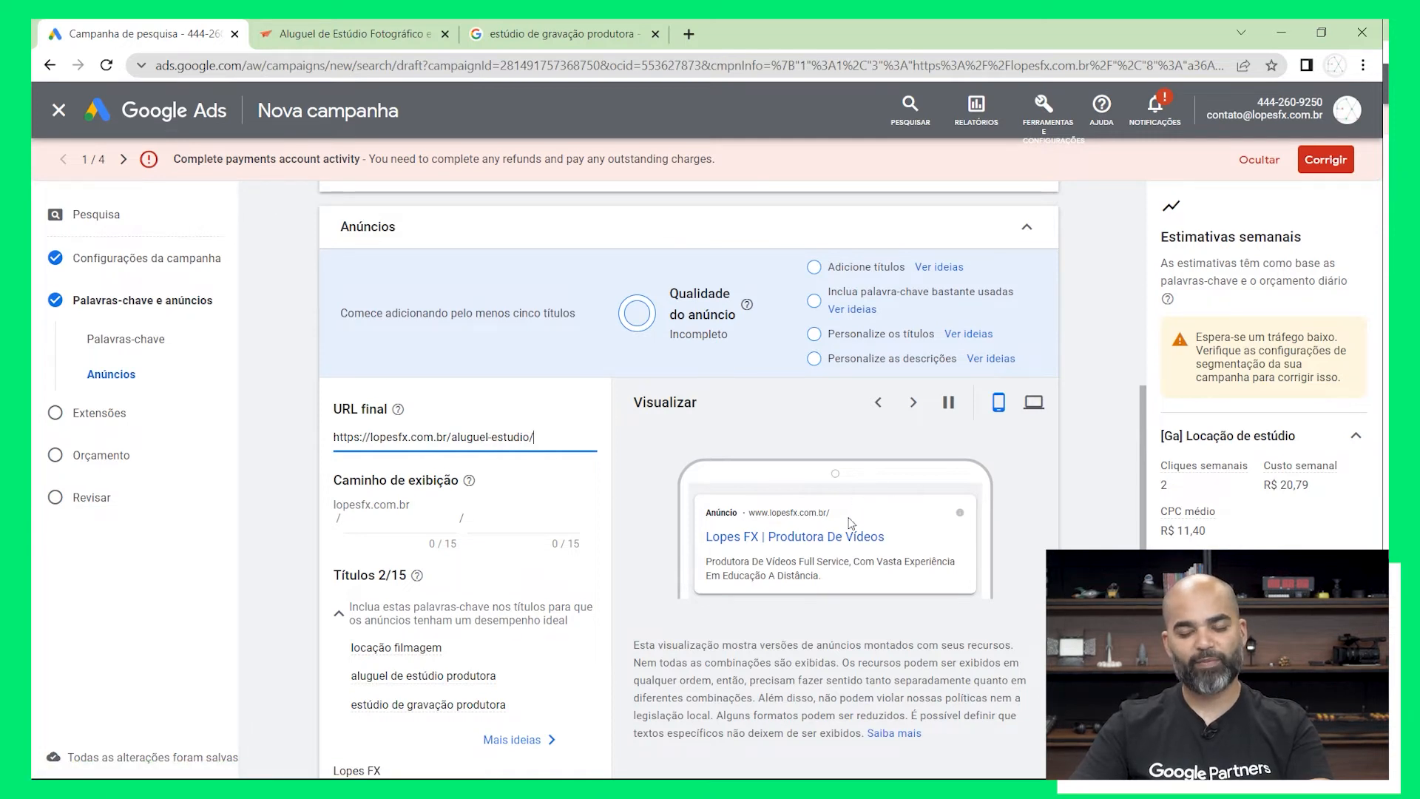
Set the first part of the ad's display path to "Locação Estúdio", correcting the missing accent with the spelling suggestion
left_click(427, 519)
scroll(427, 524, "down", 3)
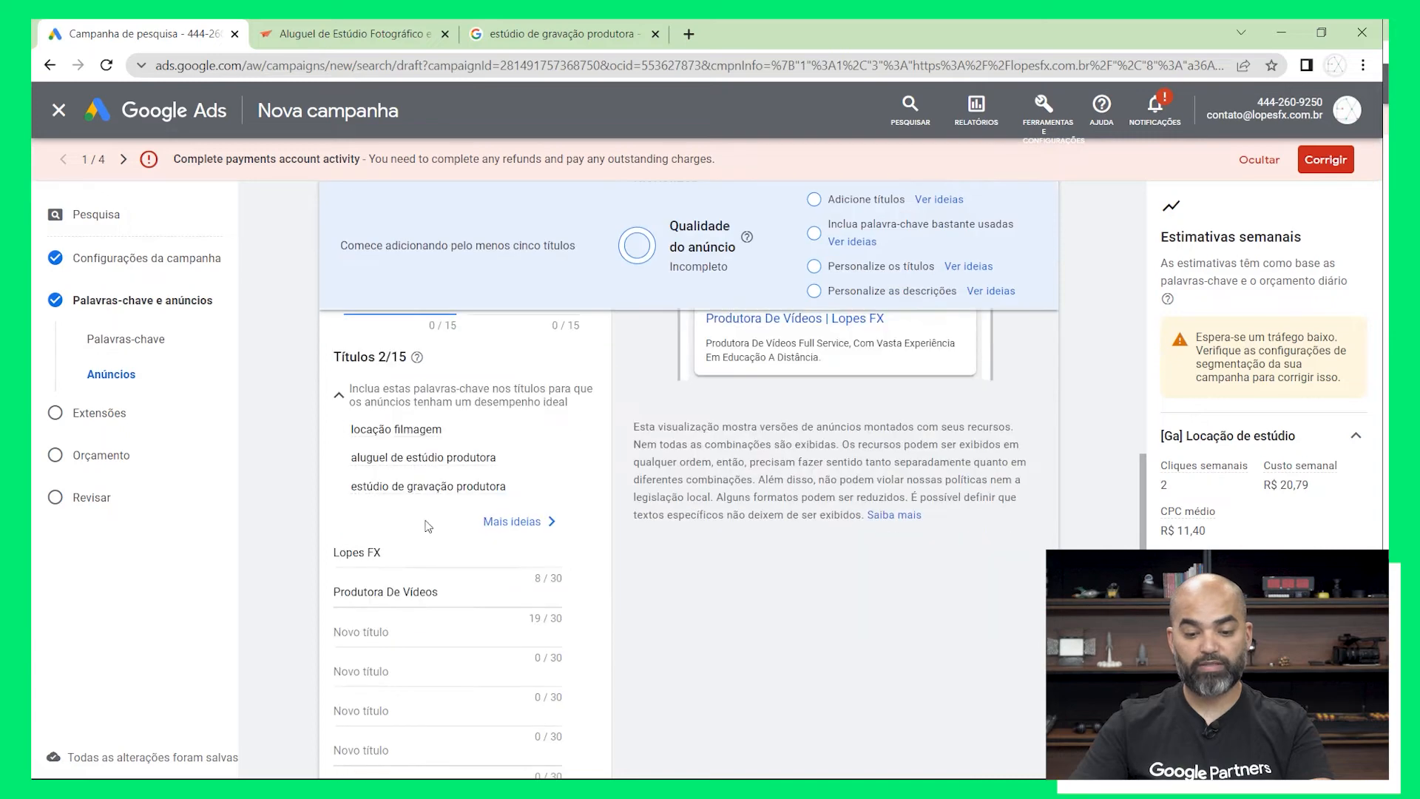
scroll(427, 523, "up", 3)
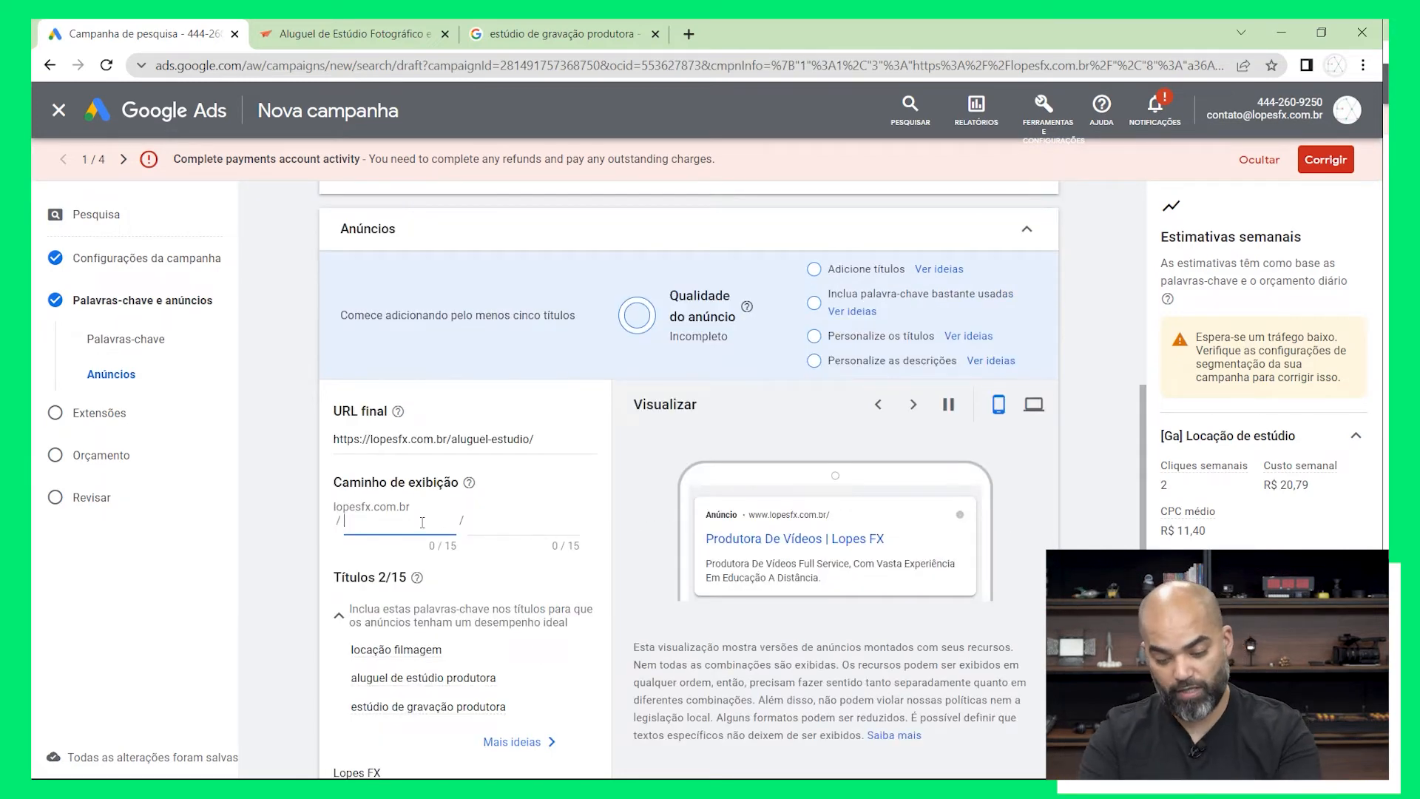
type("Loc")
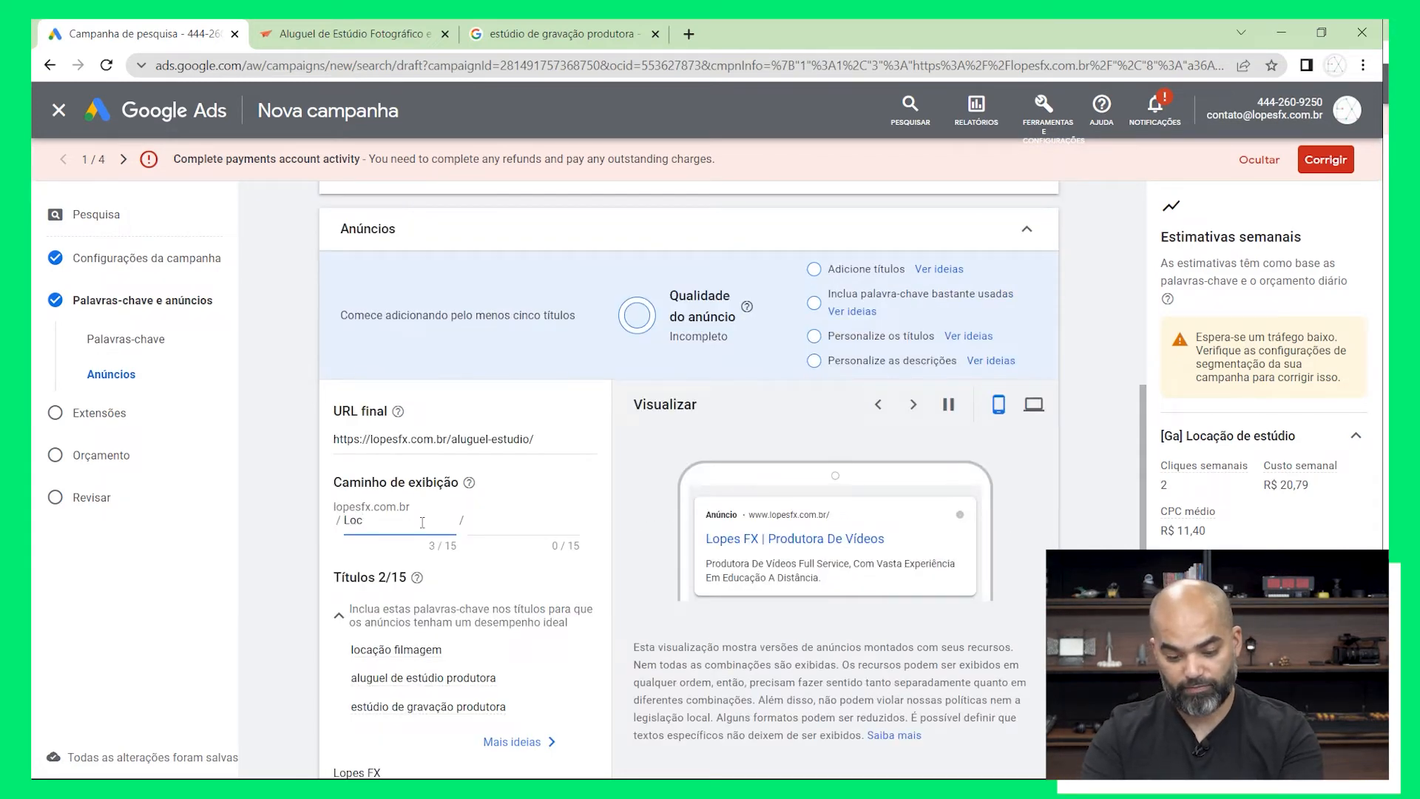
type("açã")
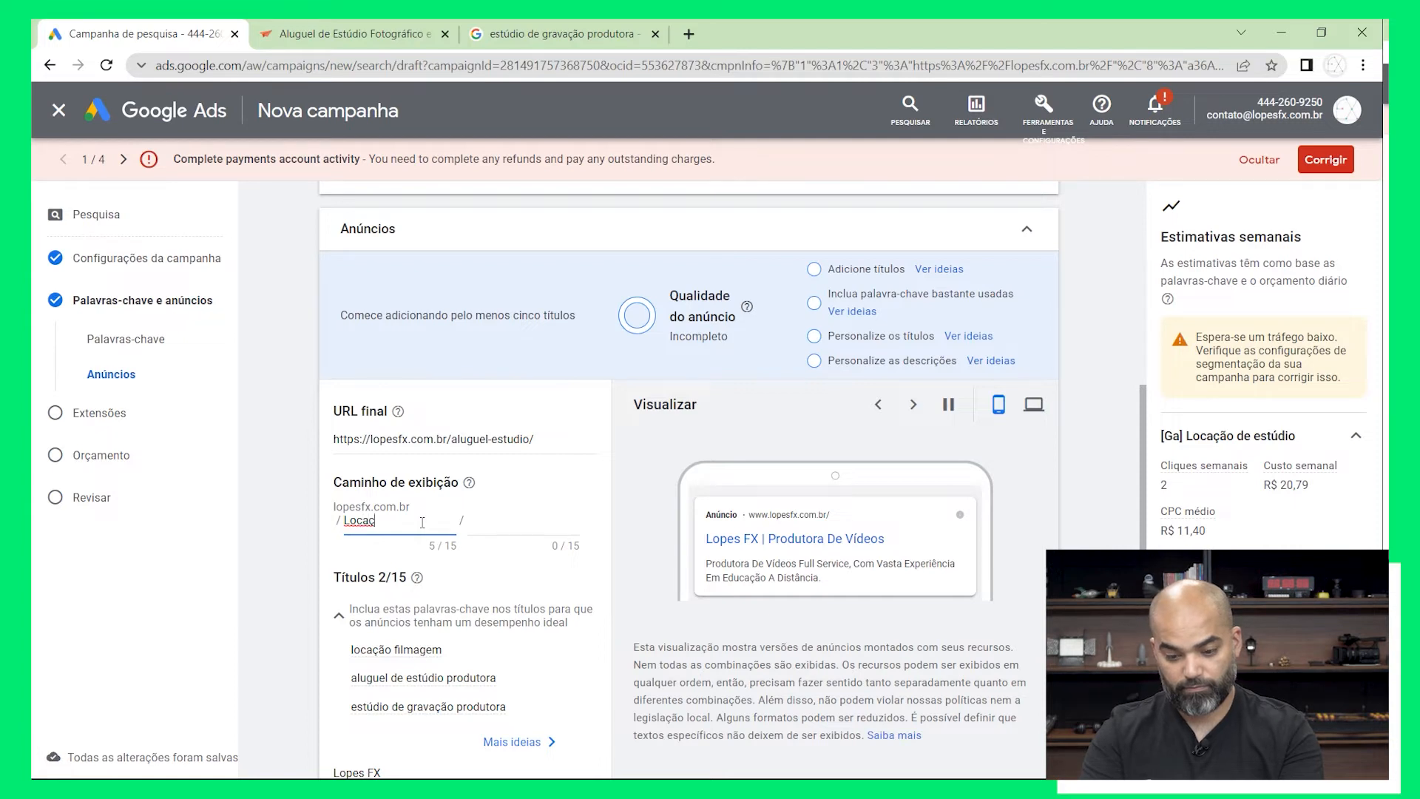
type("o Es")
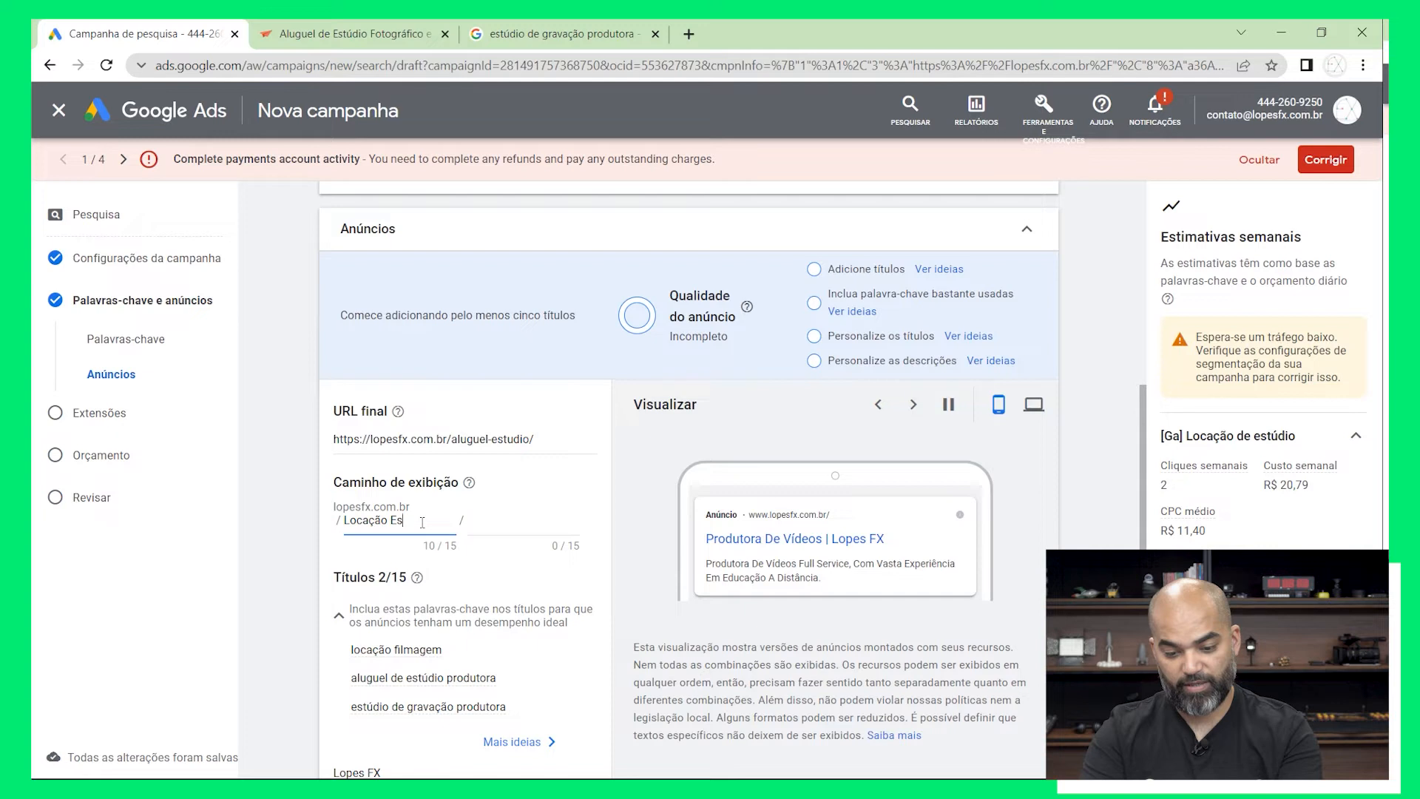
type("tudio")
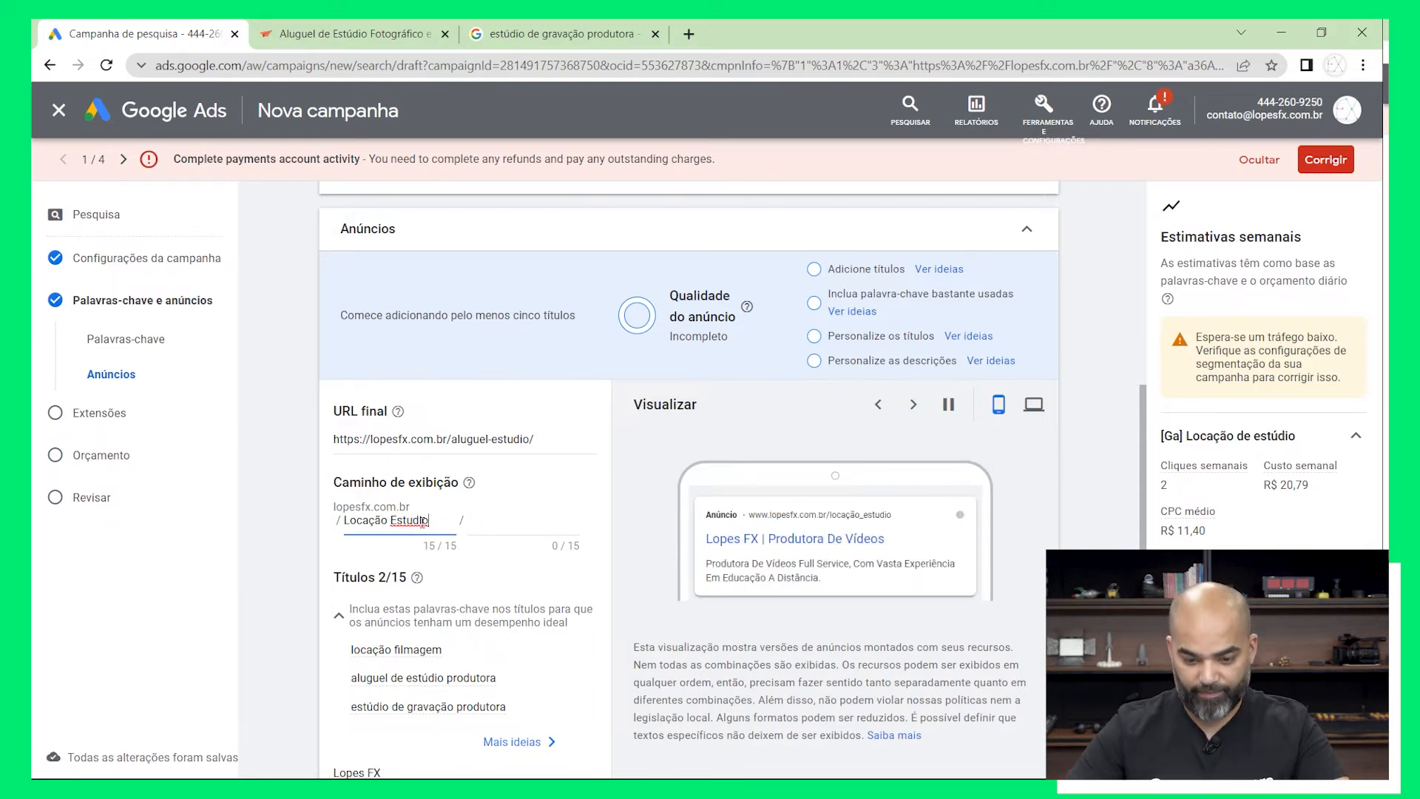
right_click(423, 521)
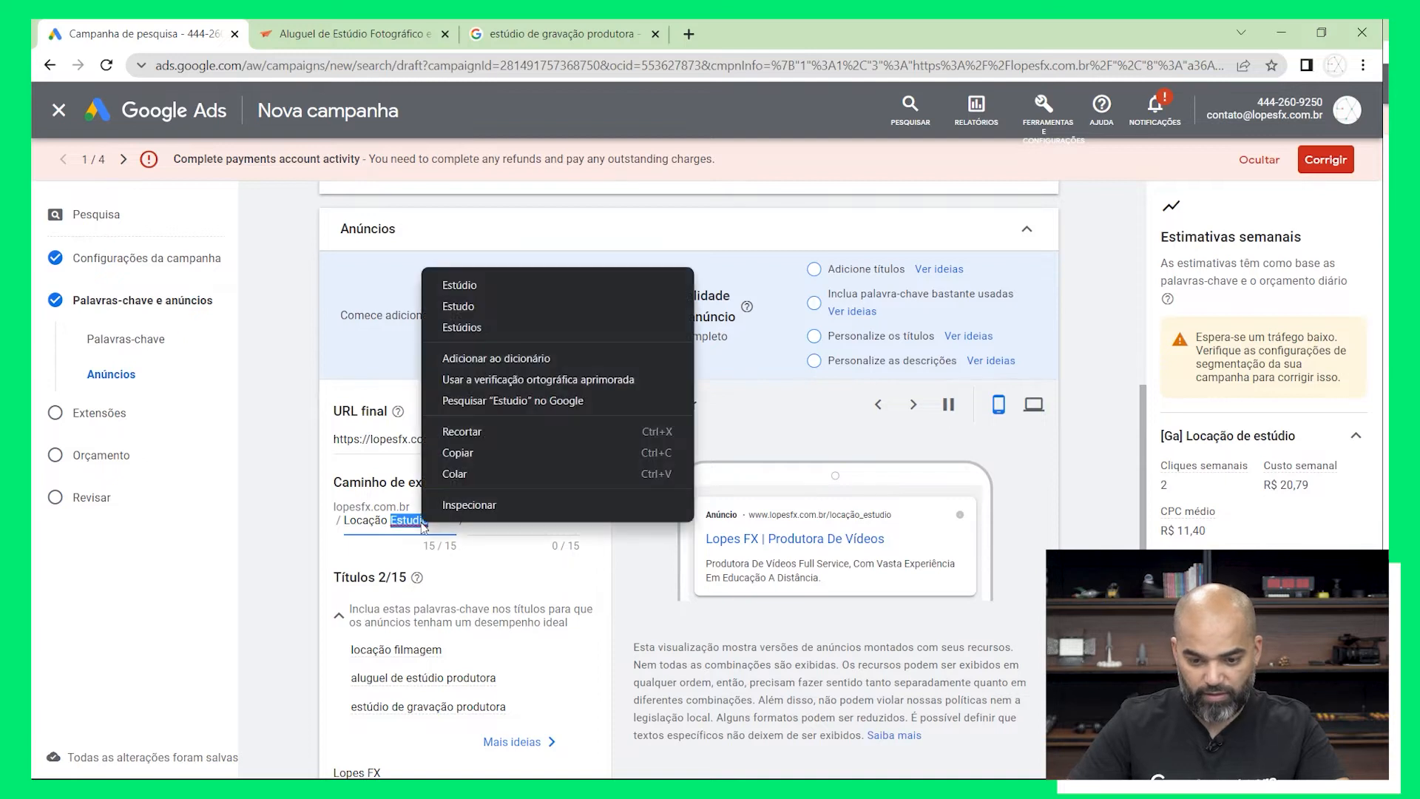
left_click(490, 283)
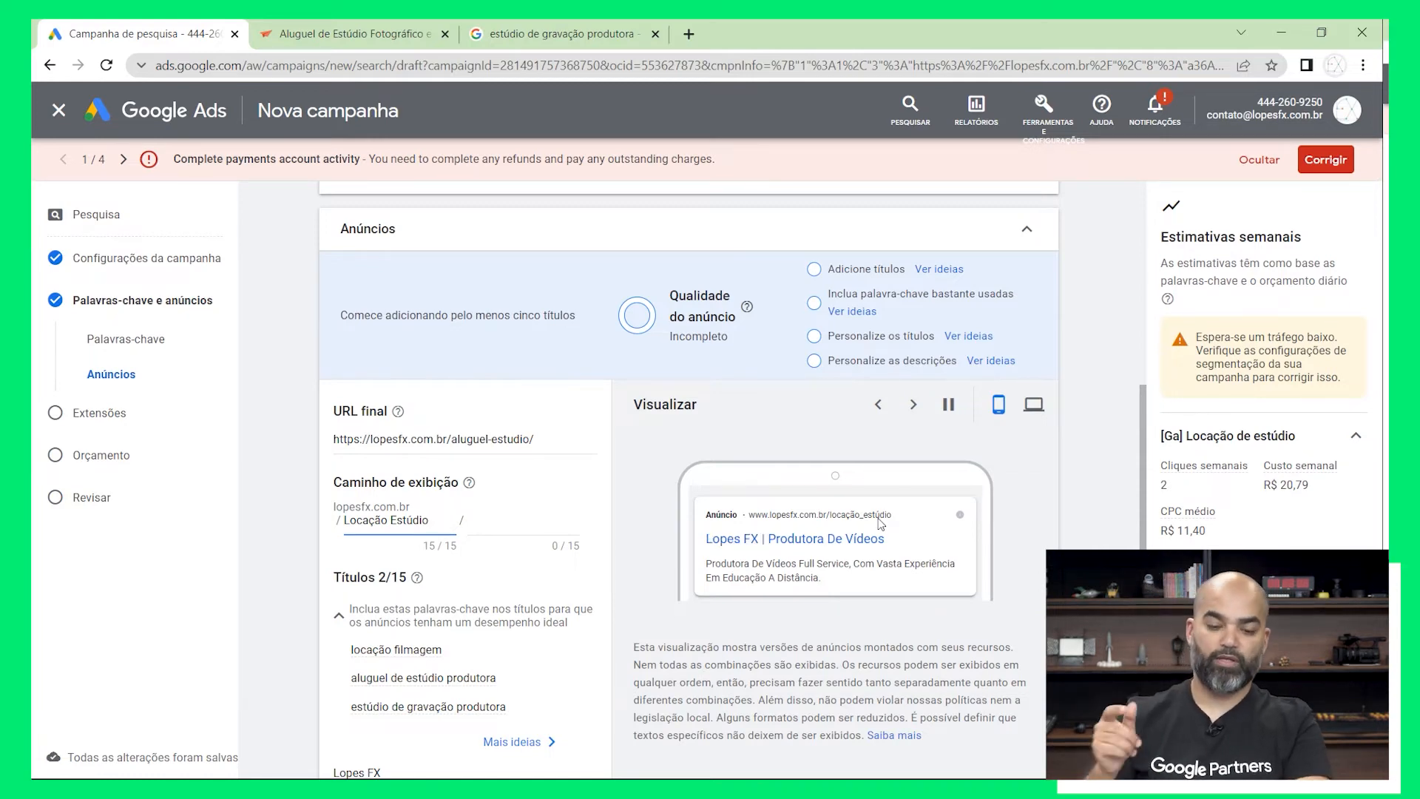
Start the ad's second description with "Câmeras em 4k,"
scroll(874, 521, "up", 4)
scroll(874, 521, "down", 4)
scroll(876, 526, "down", 2)
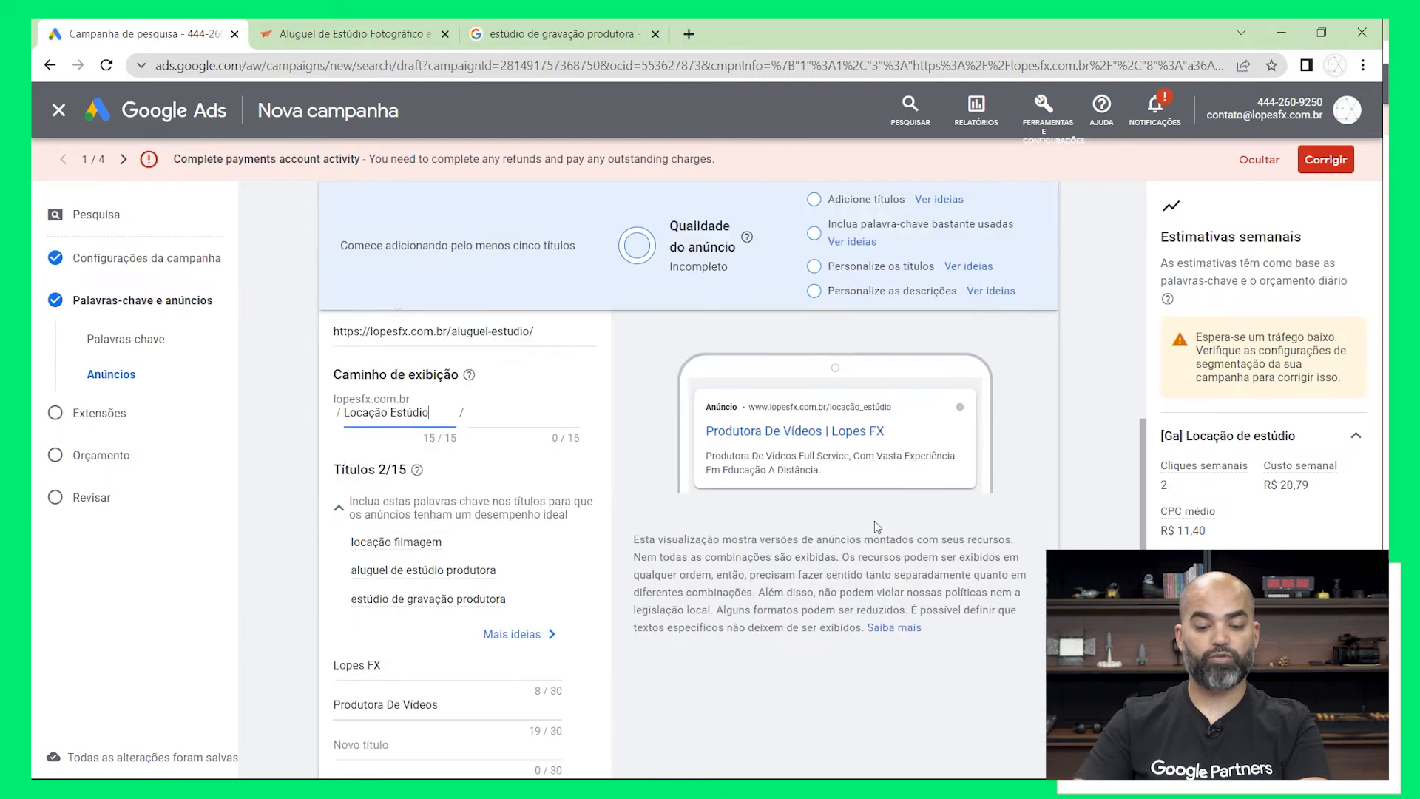
scroll(876, 526, "down", 3)
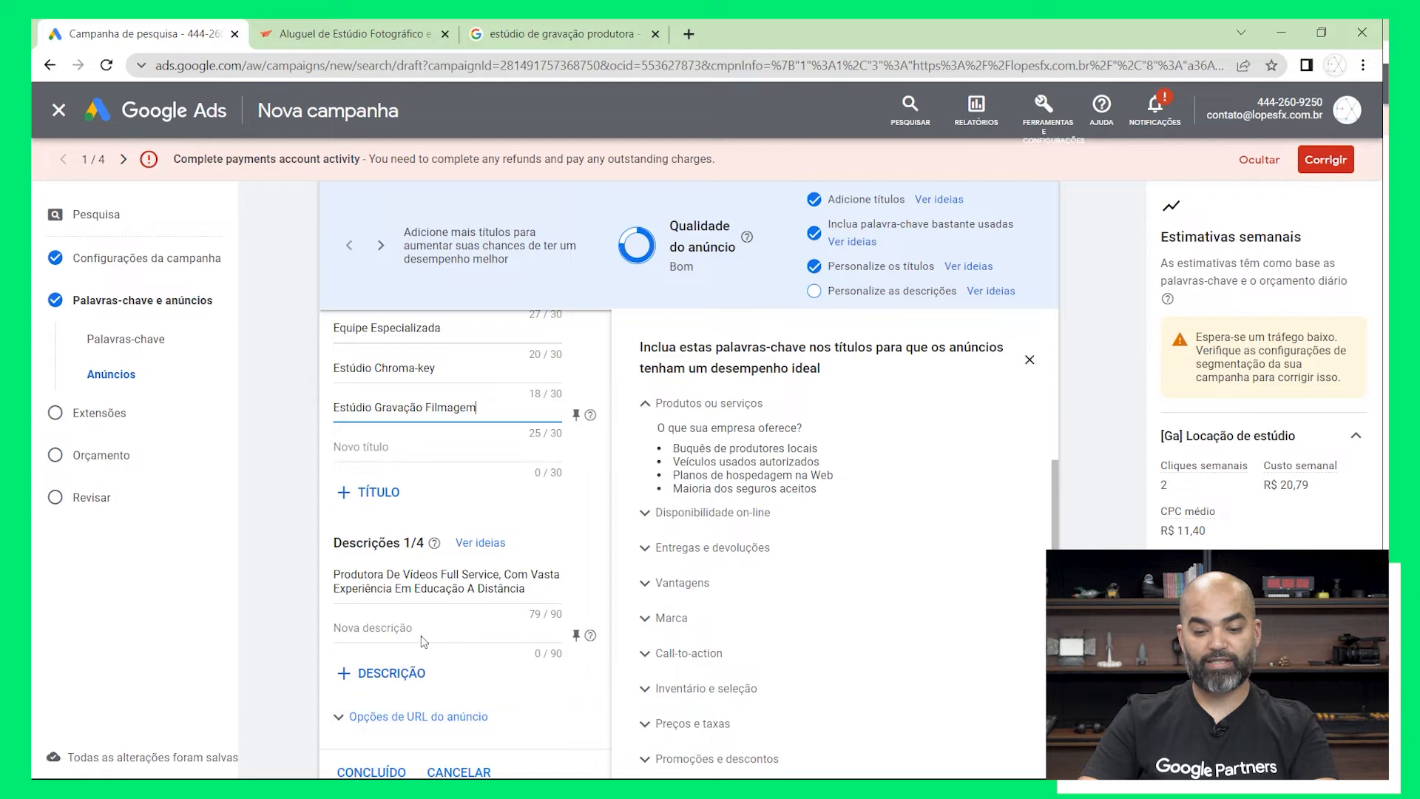
scroll(431, 636, "down", 2)
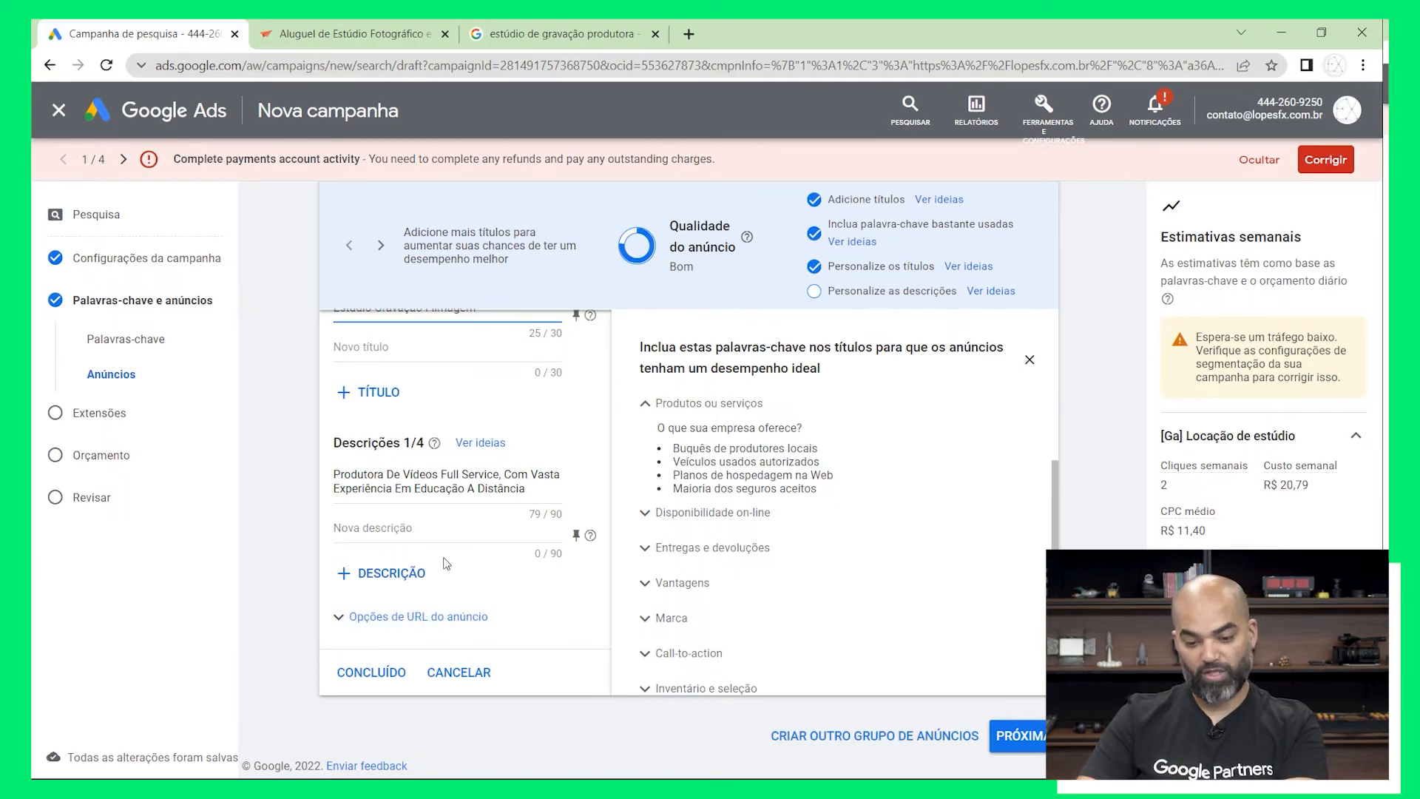
left_click(430, 530)
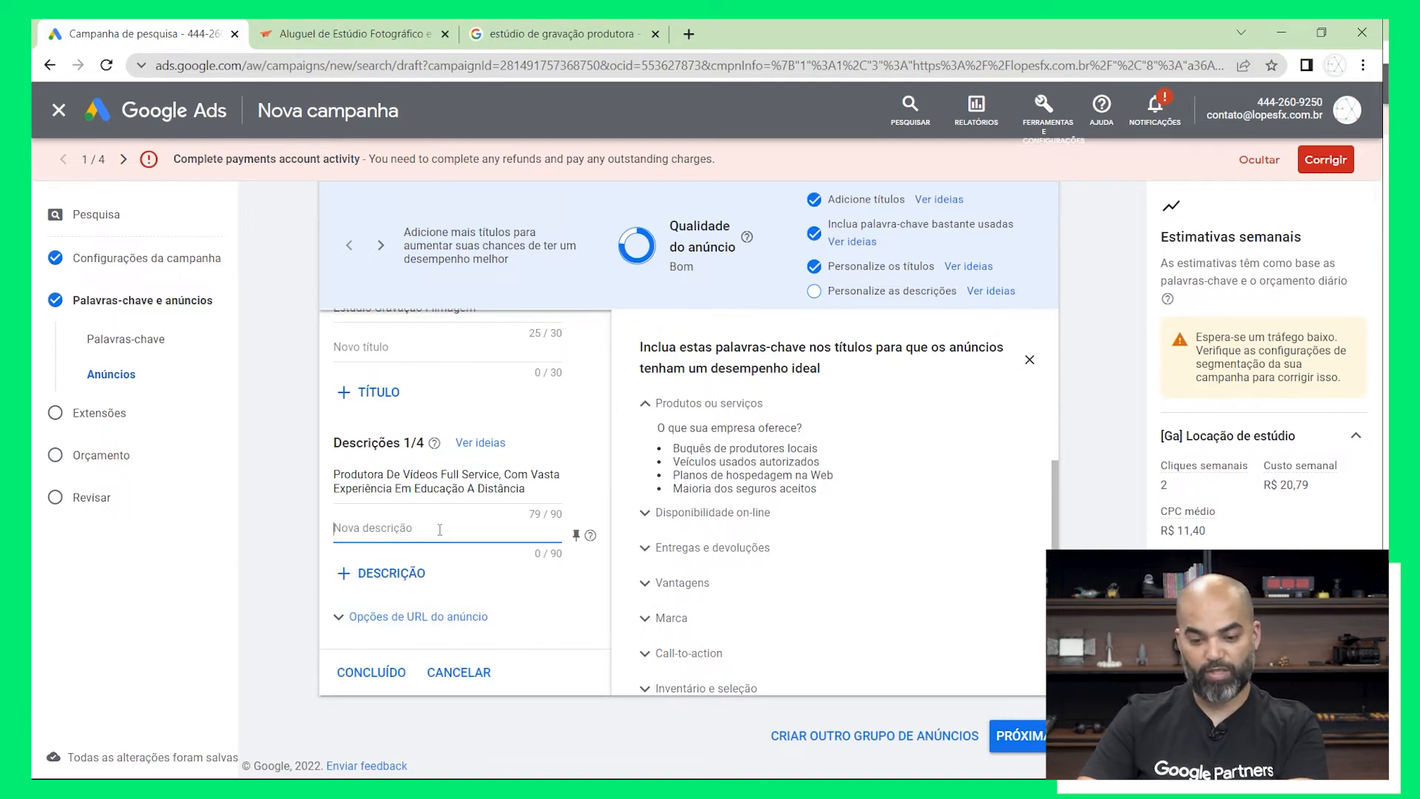
type("Camera")
key("BackSpace")
key("BackSpace")
key("BackSpace")
key("BackSpace")
key("BackSpace")
type("âm")
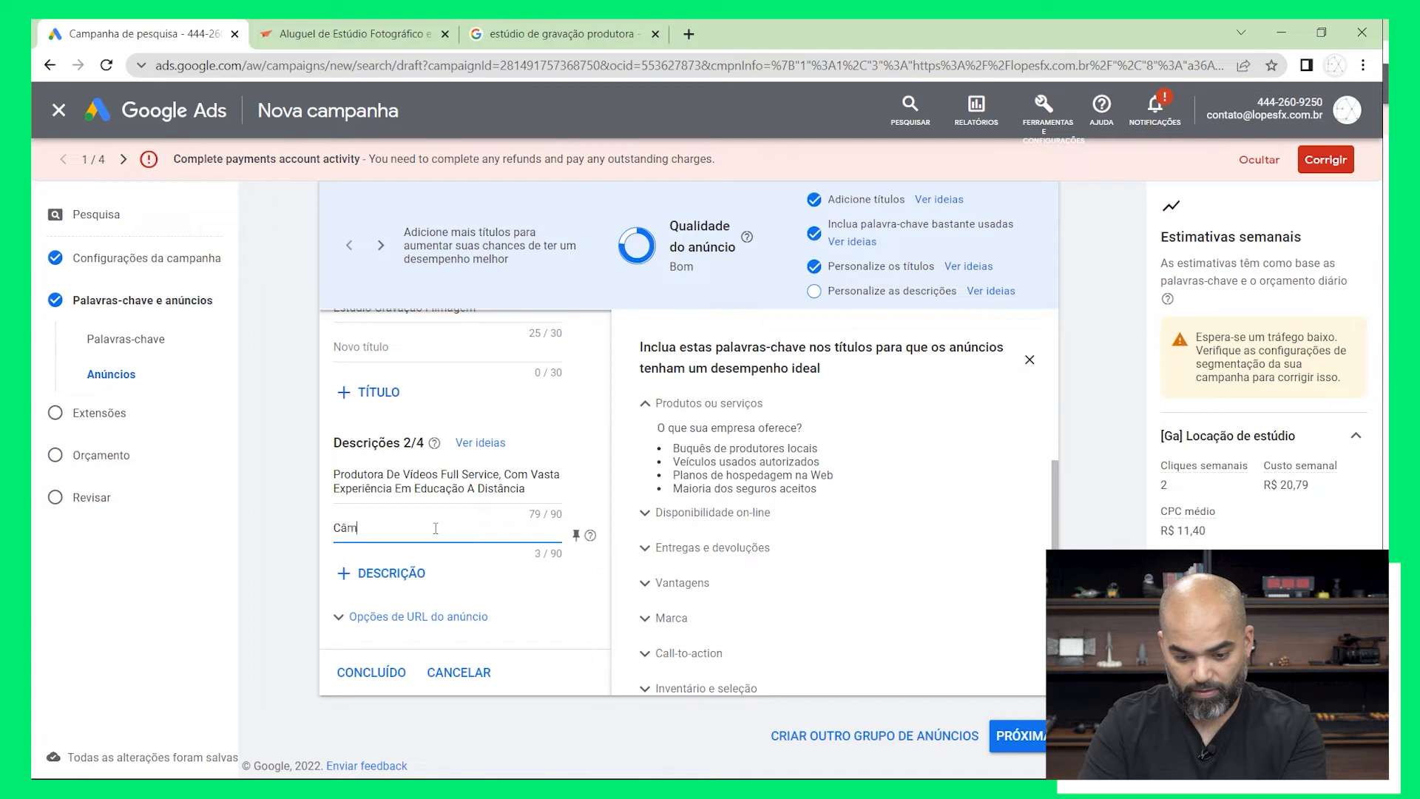
type("eras")
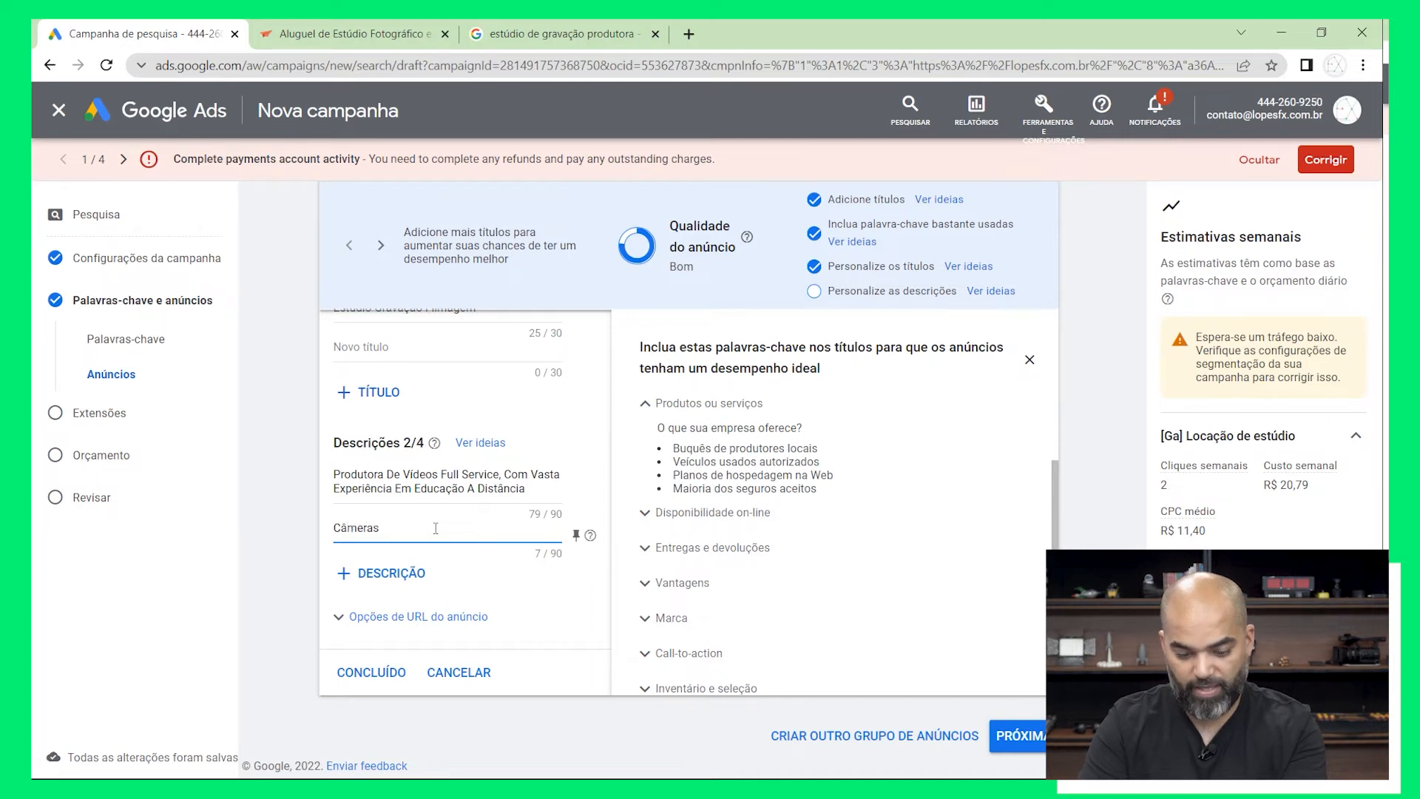
type(" em 4k,")
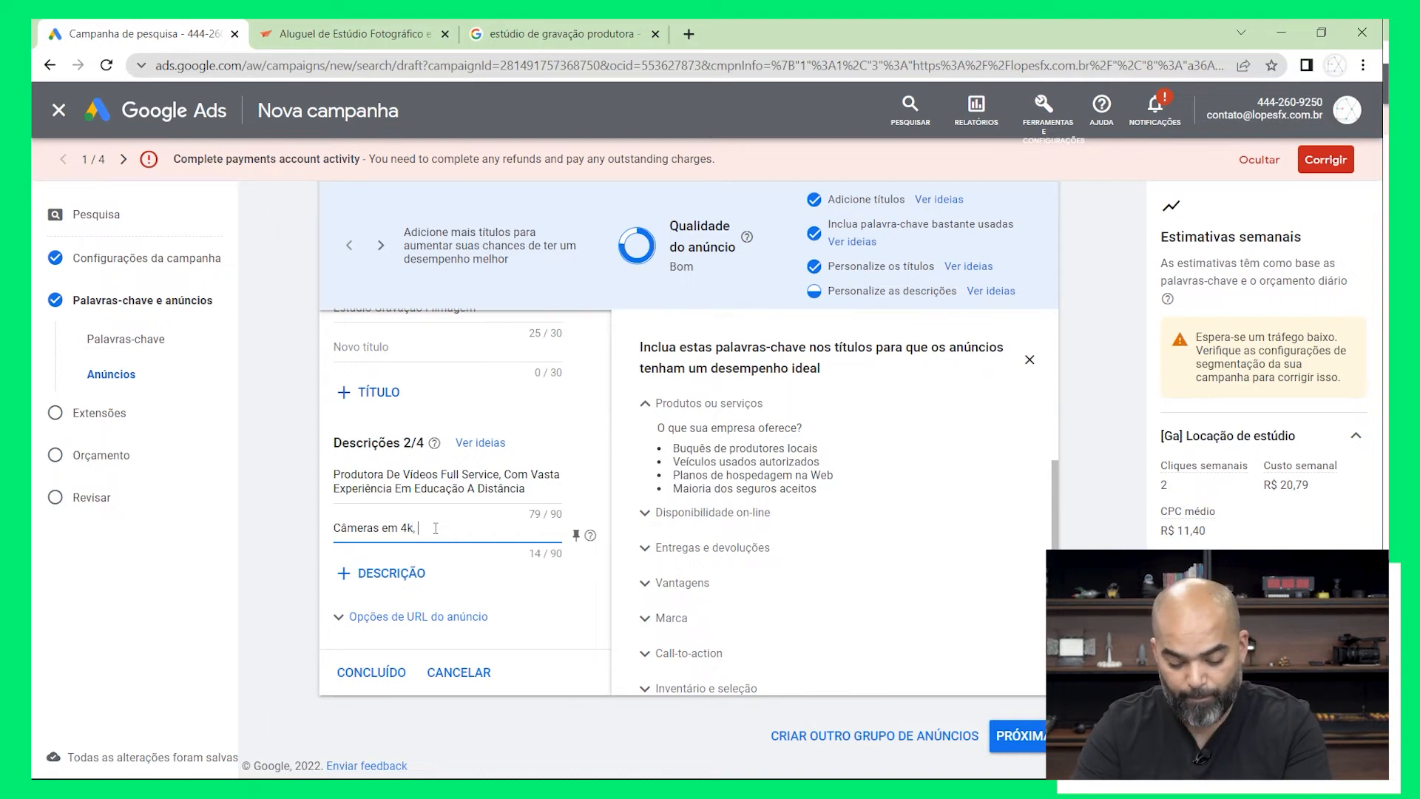
Continue the second description with "Equipe Especializada em"
type("Equipe M")
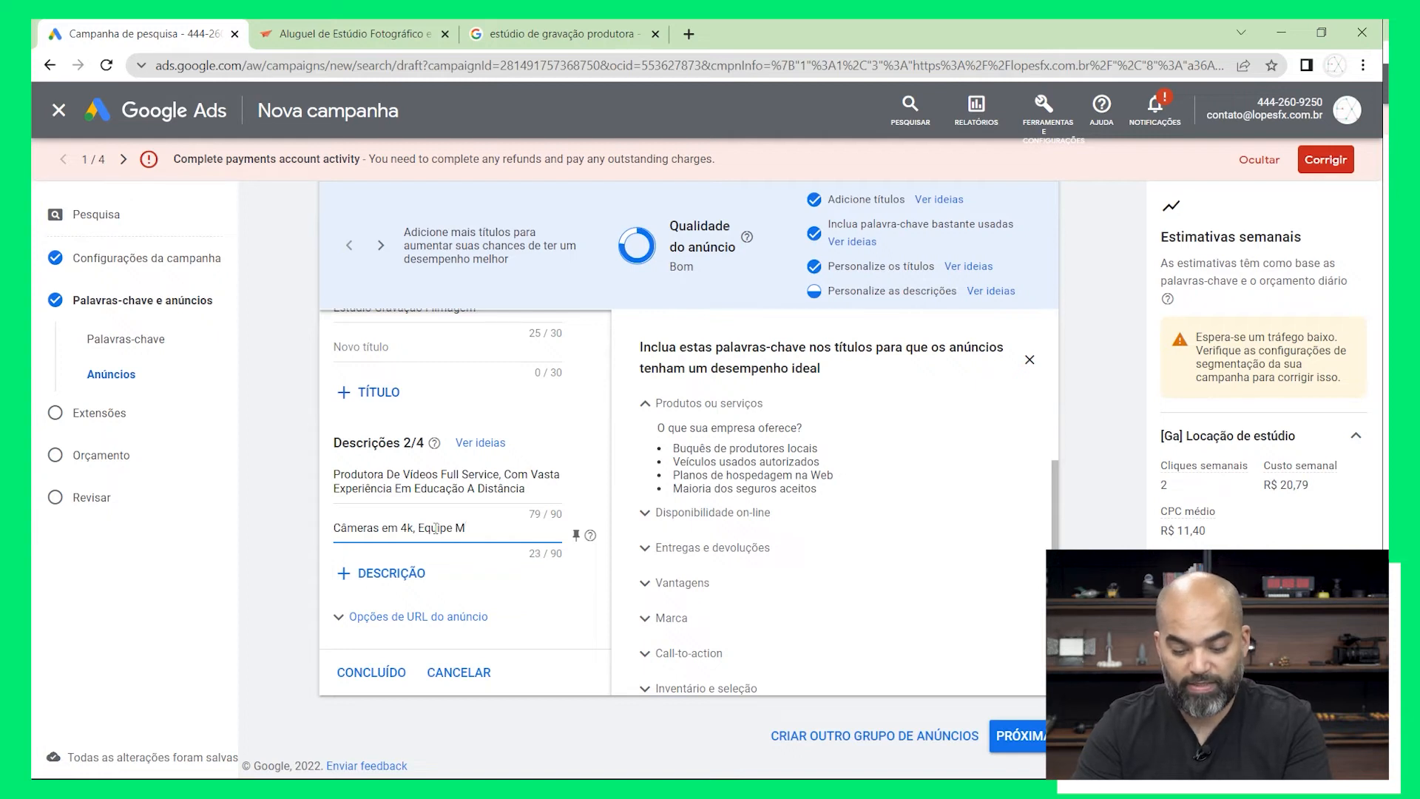
key("BackSpace")
type("Esp")
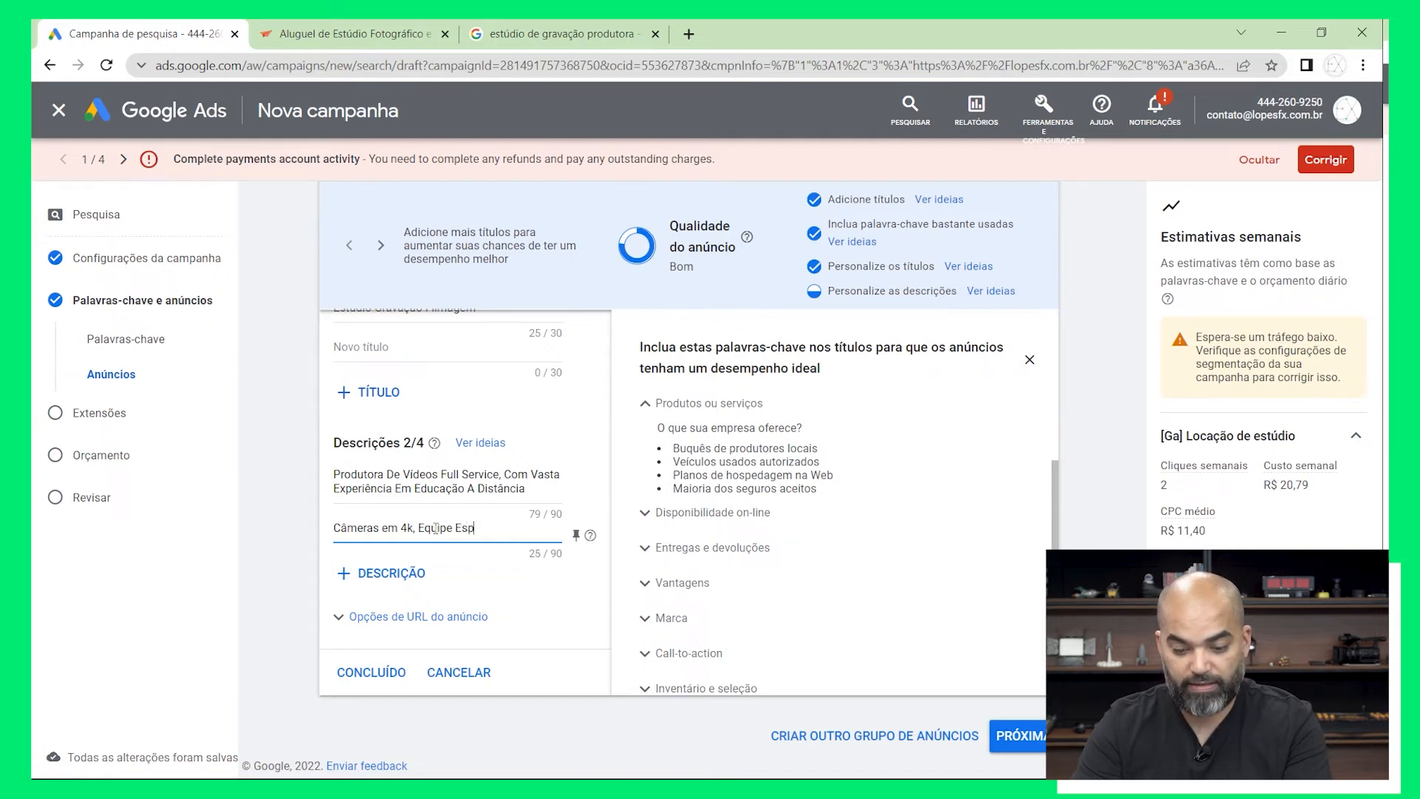
type("ecializada em ")
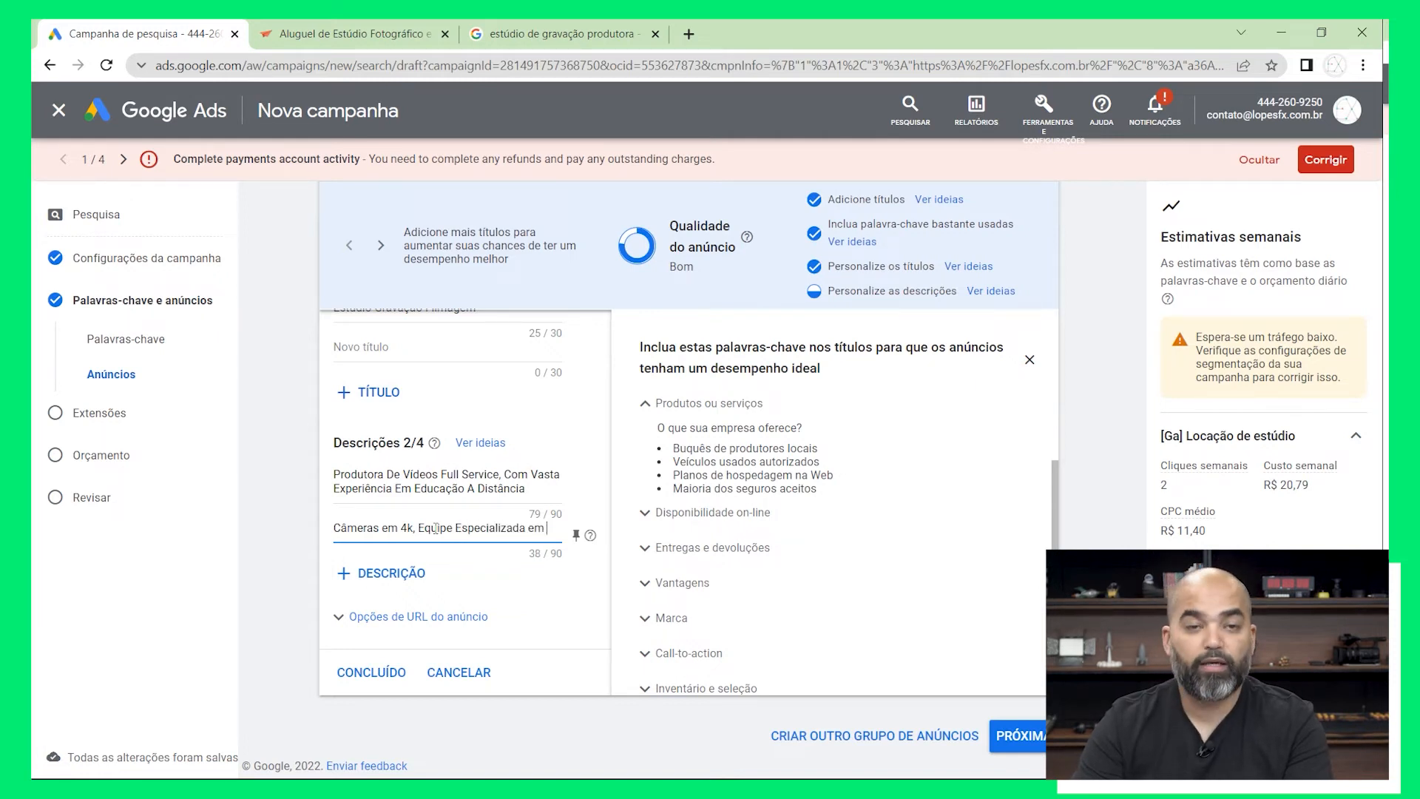
type("Produ")
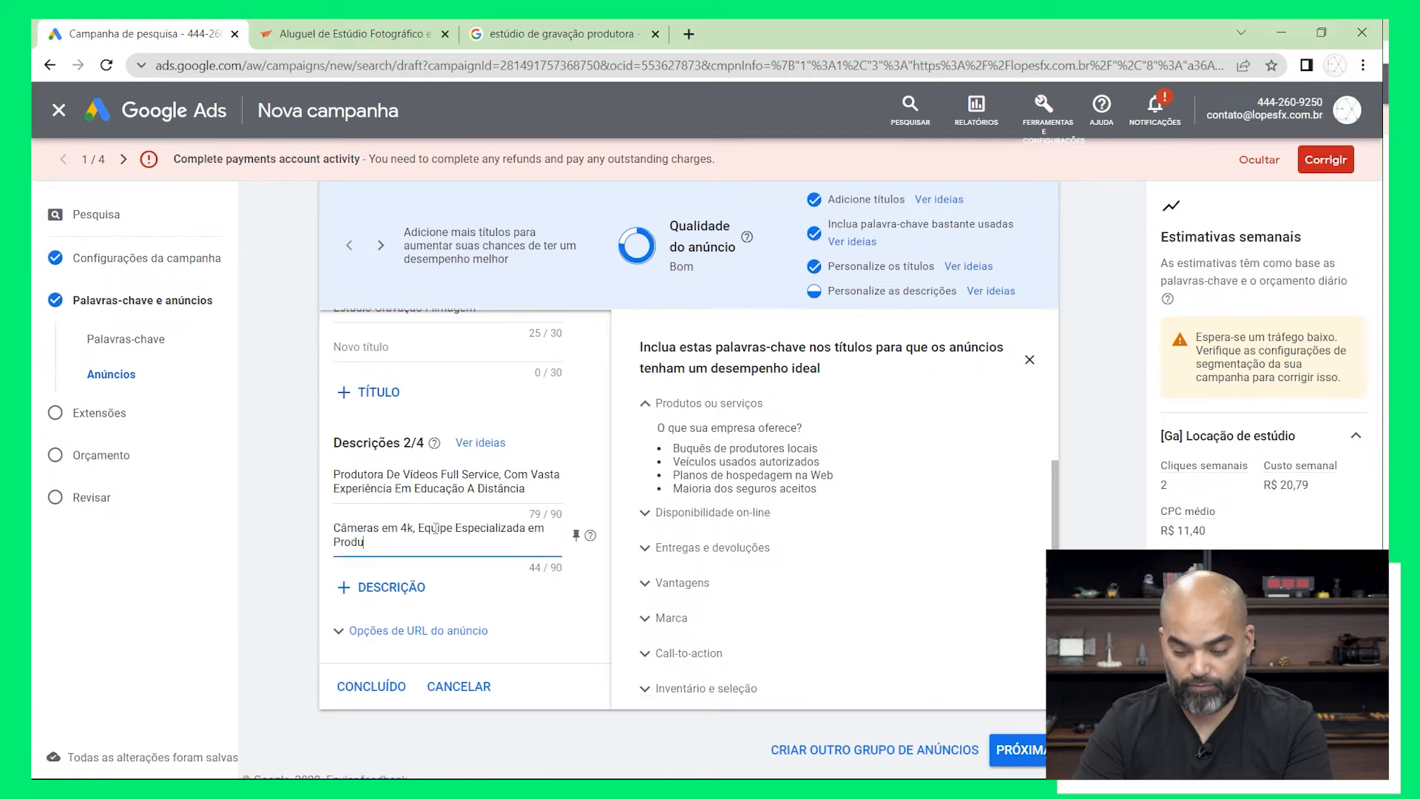
type("ção ")
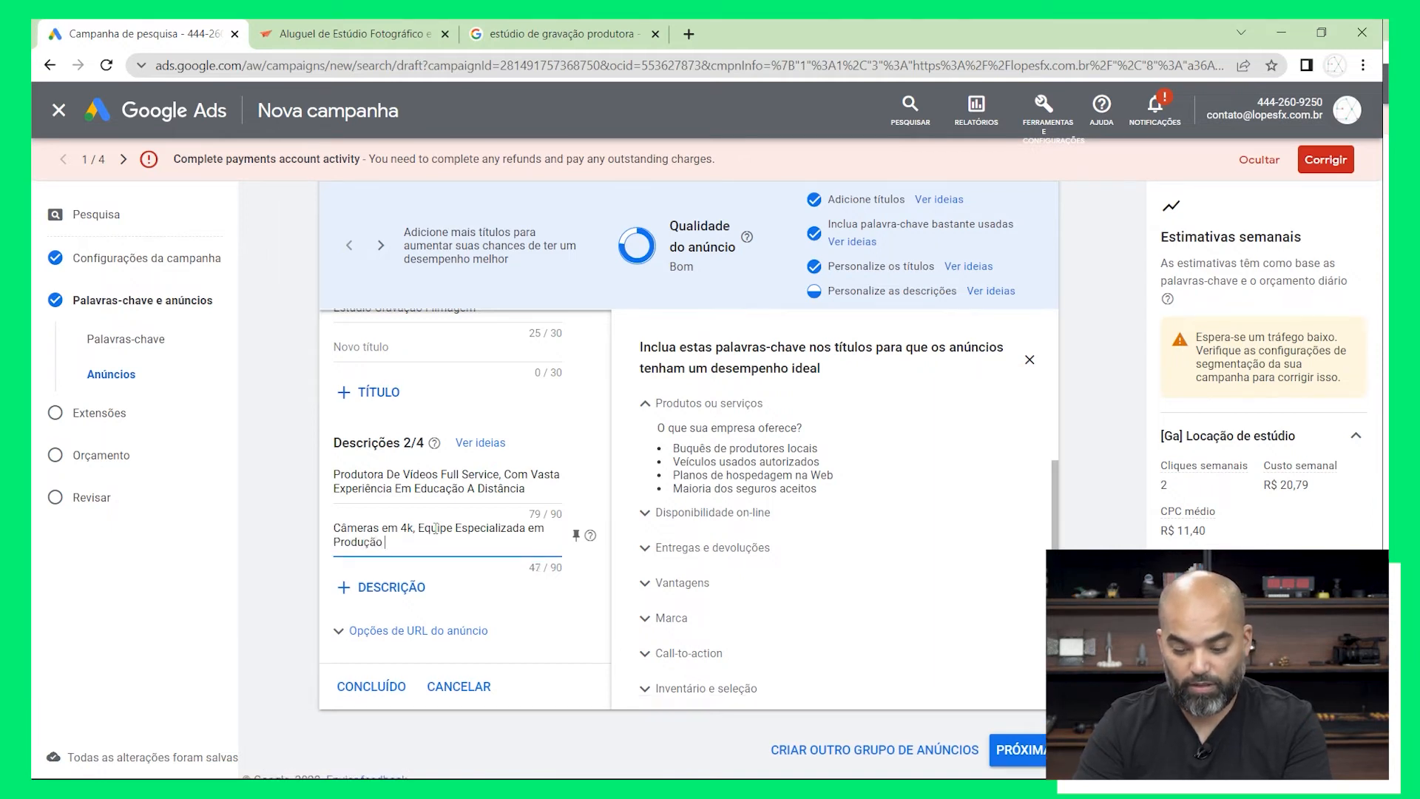
type("Audiovisual")
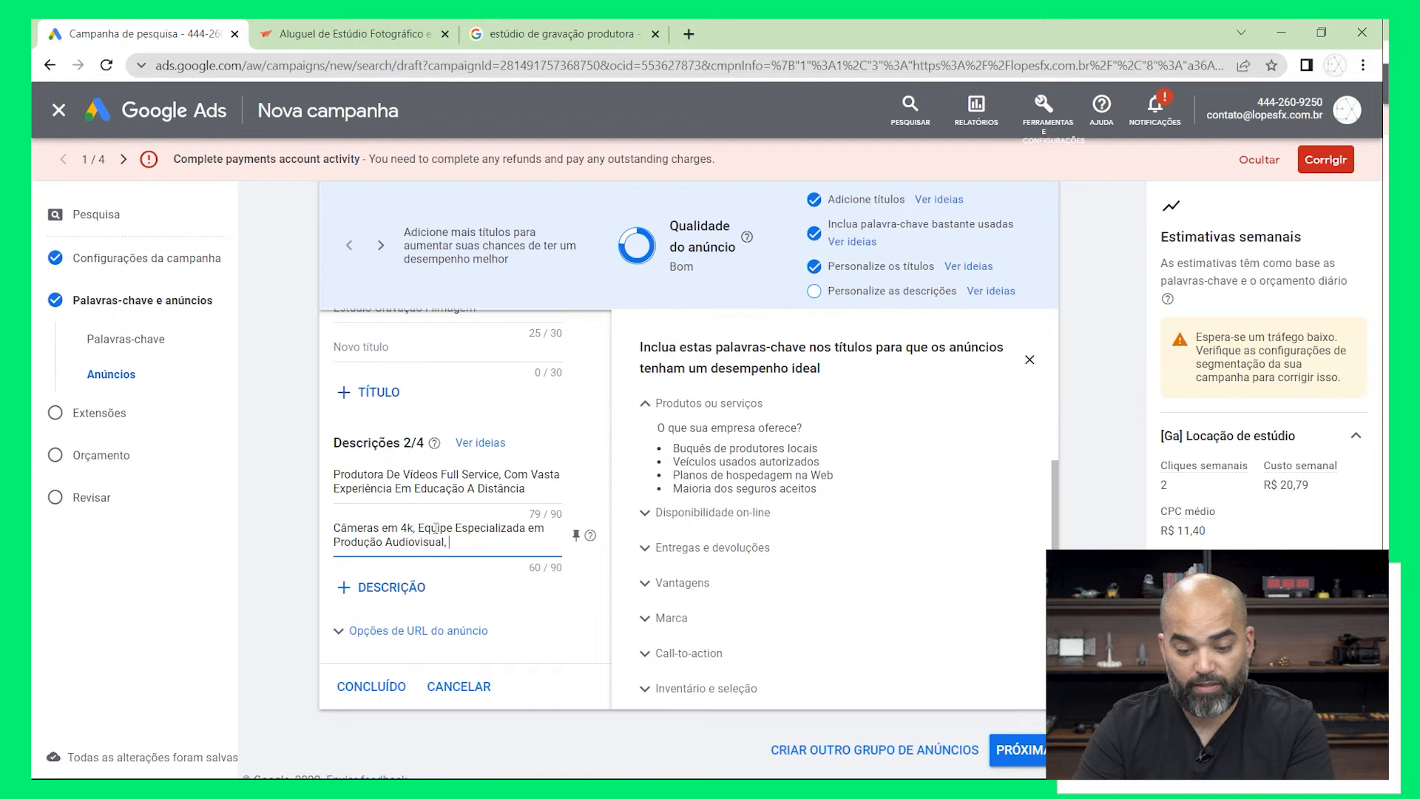
key("BackSpace")
key("BackSpace")
key("BackSpace")
key("BackSpace")
key("BackSpace")
key("BackSpace")
key("BackSpace")
key("BackSpace")
key("BackSpace")
key("BackSpace")
key("BackSpace")
key("BackSpace")
key("BackSpace")
key("BackSpace")
key("BackSpace")
key("BackSpace")
key("BackSpace")
key("BackSpace")
key("BackSpace")
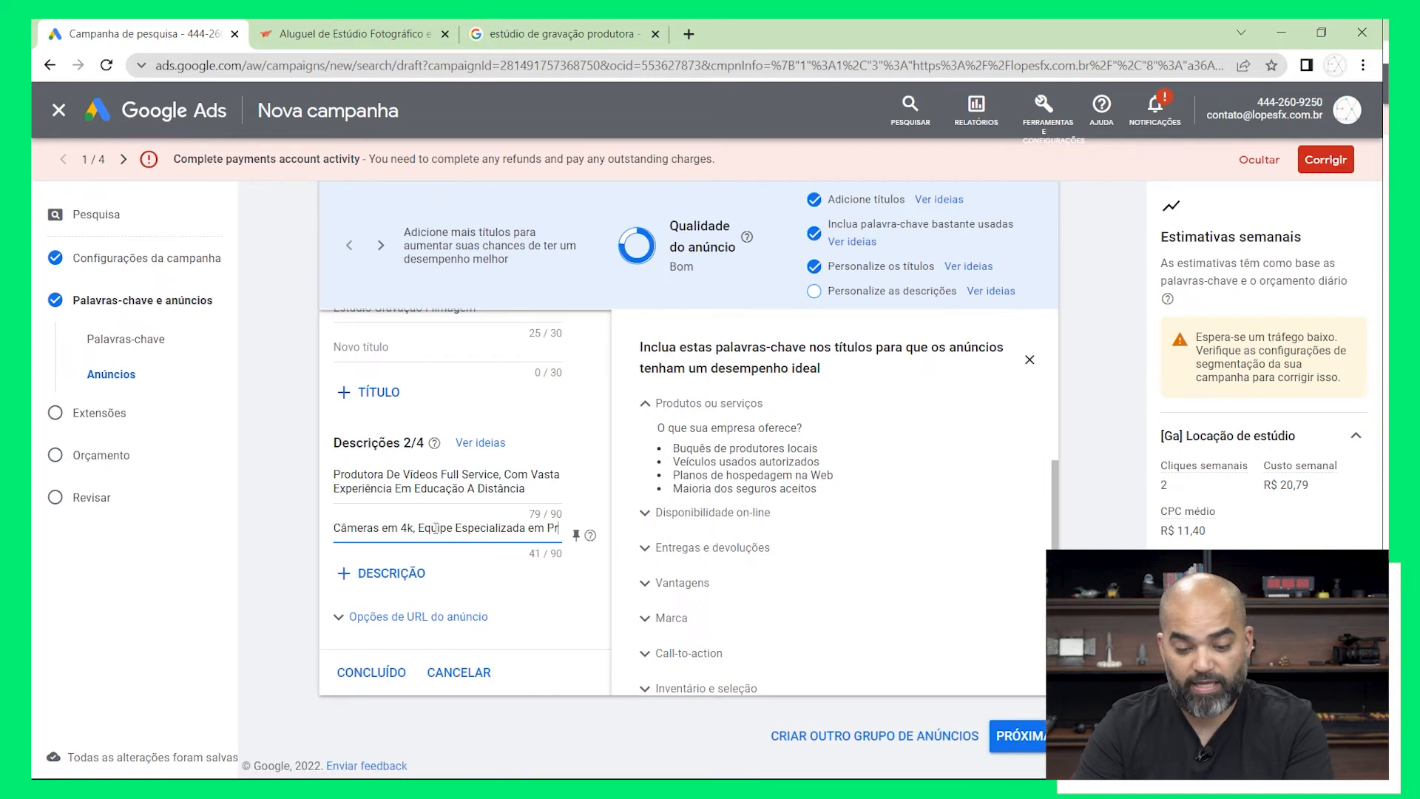
key("BackSpace")
key("BackSpace")
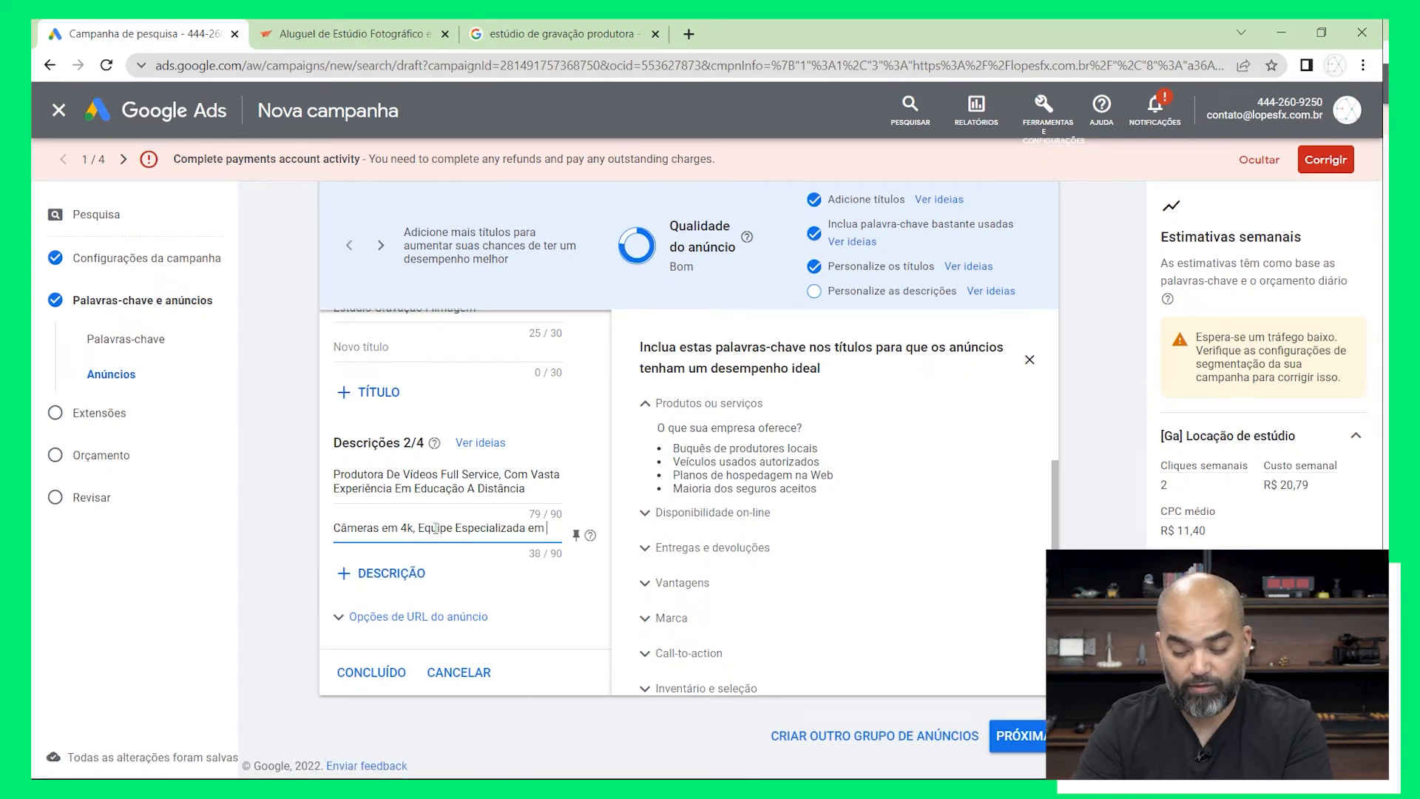
Complete the second description with "Produção de Cinema, Equipamentos Modernos" after "Equipe Especializada em"
type("Produ")
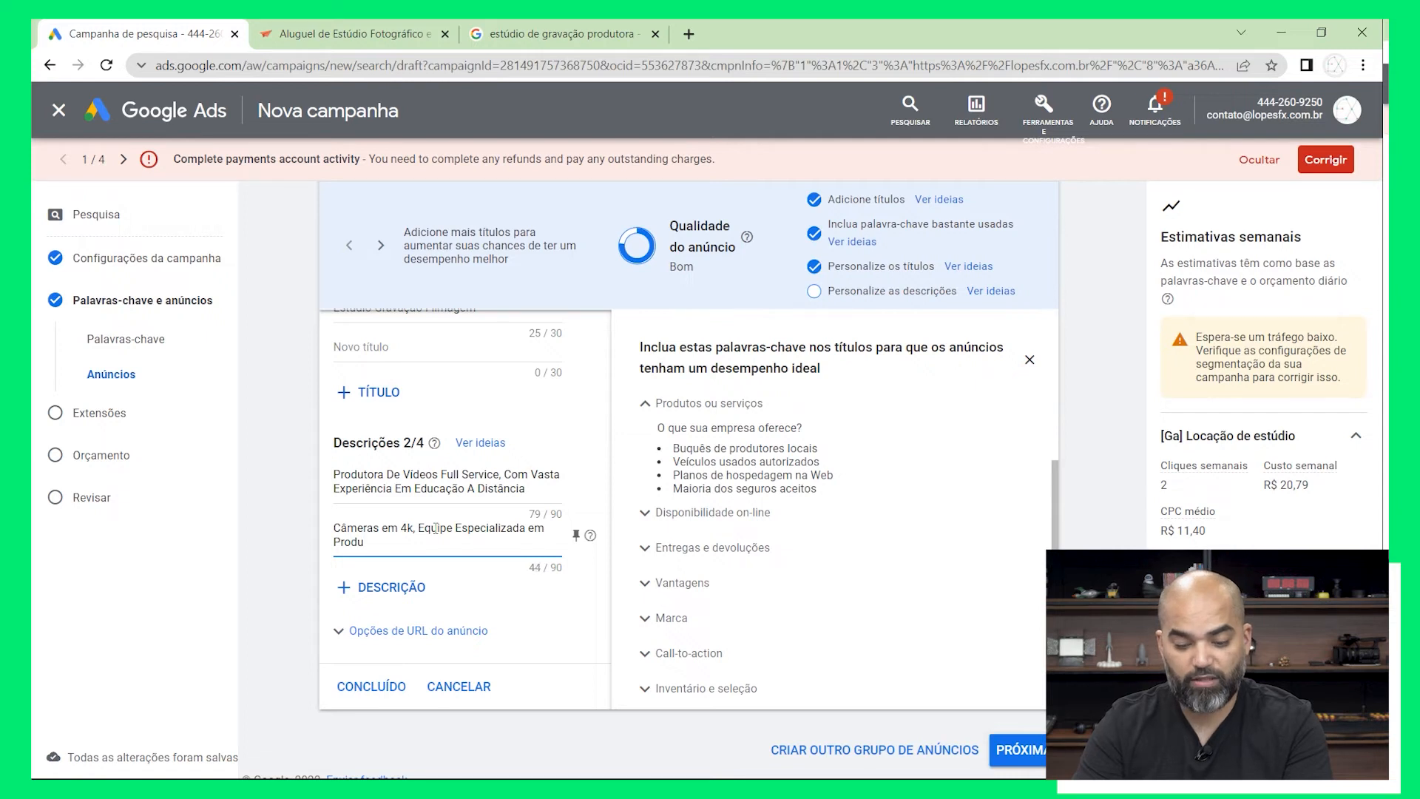
type("uc")
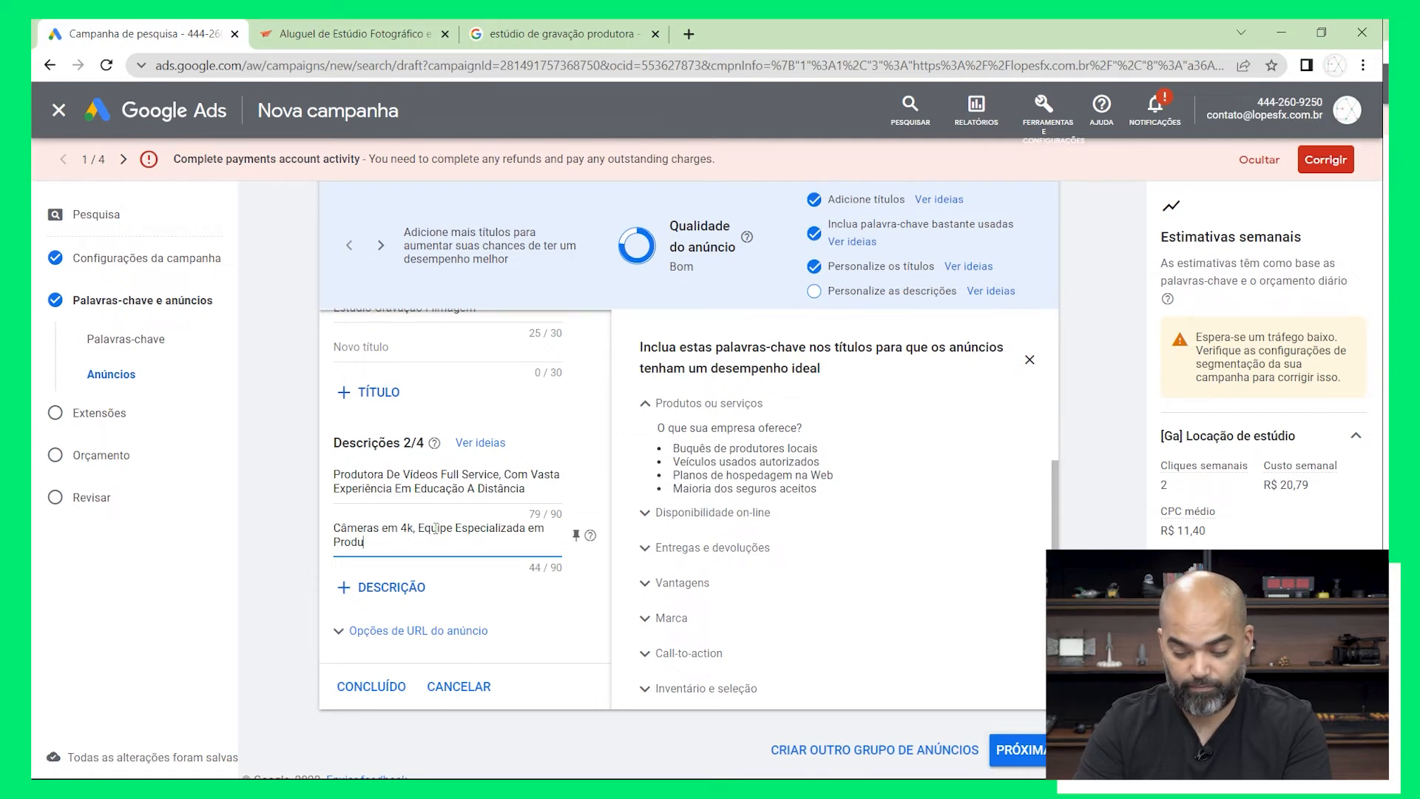
type("ão")
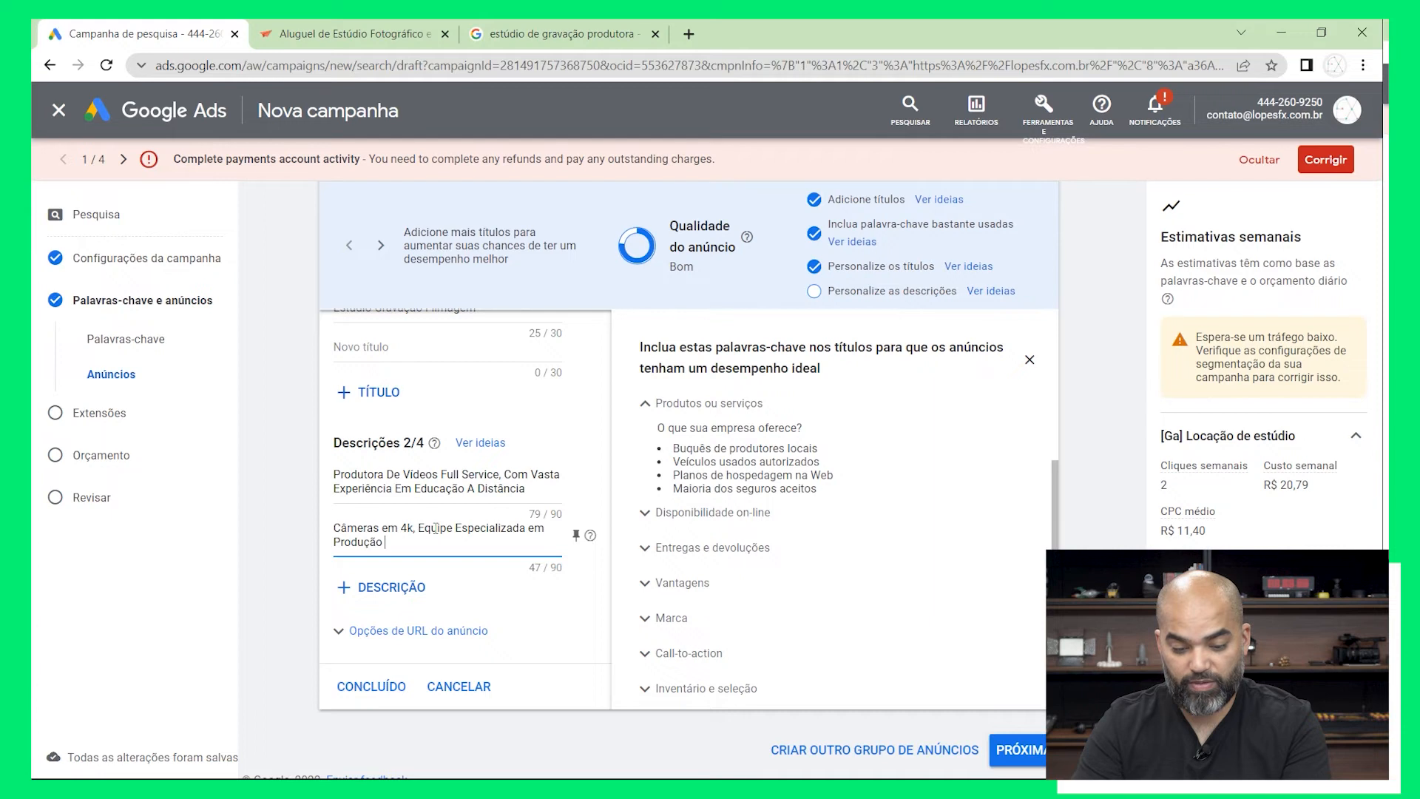
type(" de Cinema")
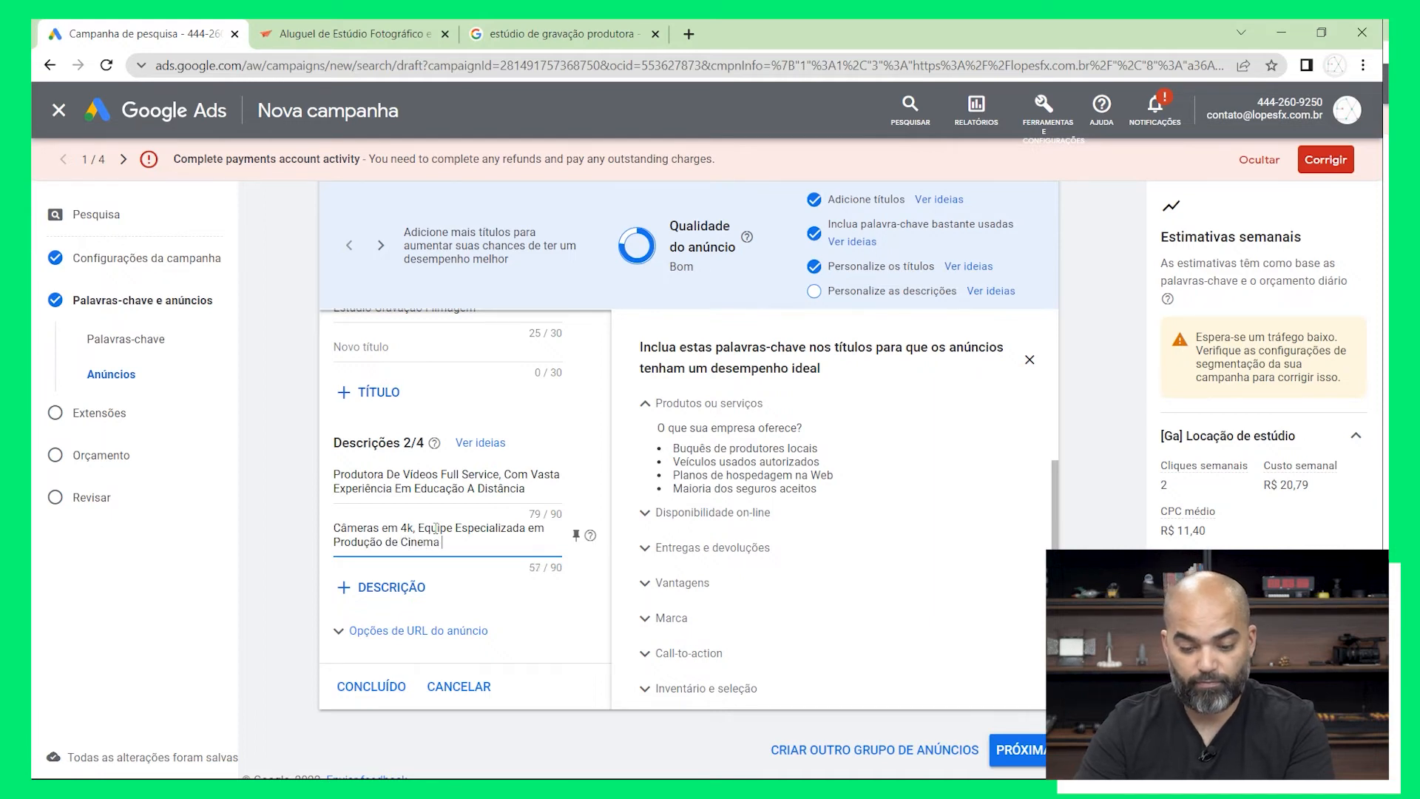
type(", ")
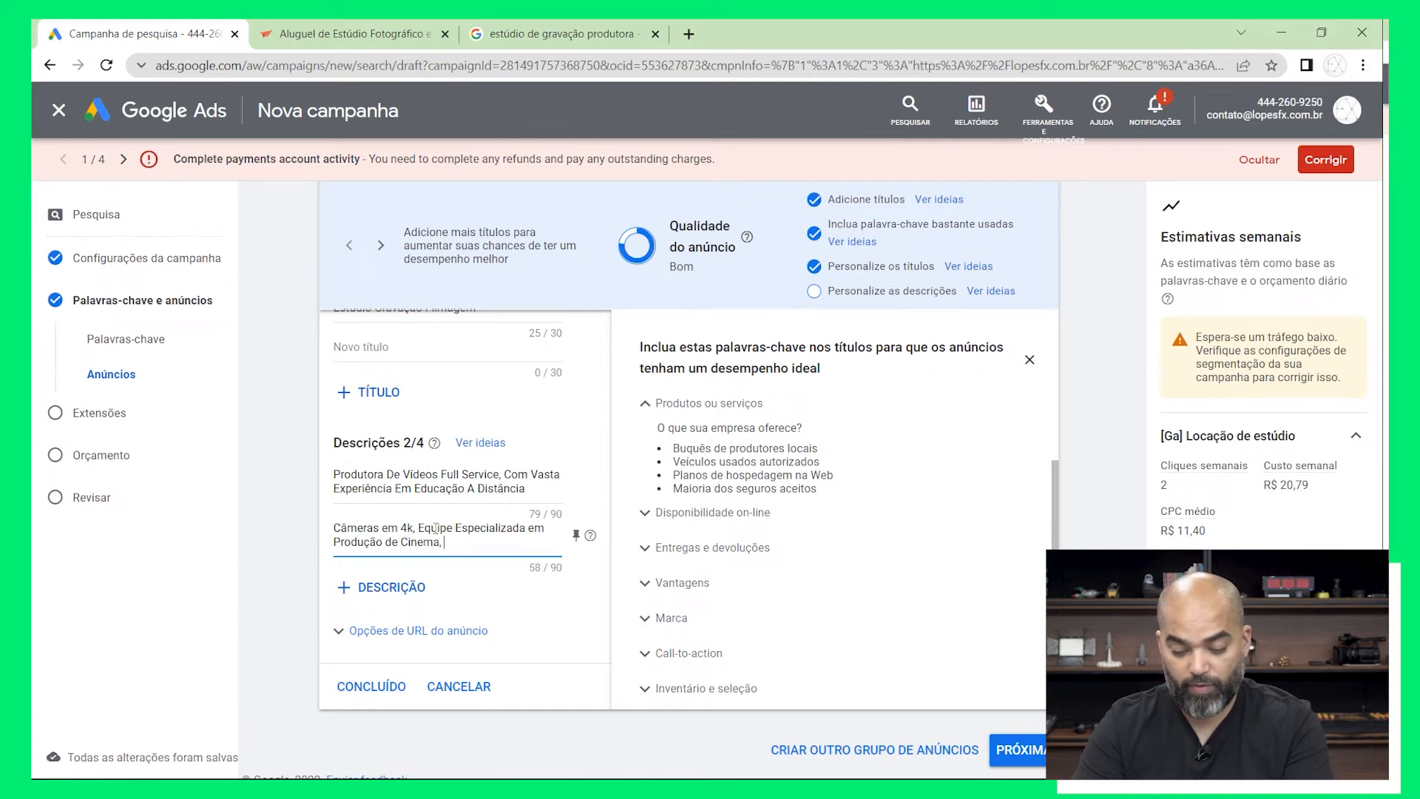
type("Equipe")
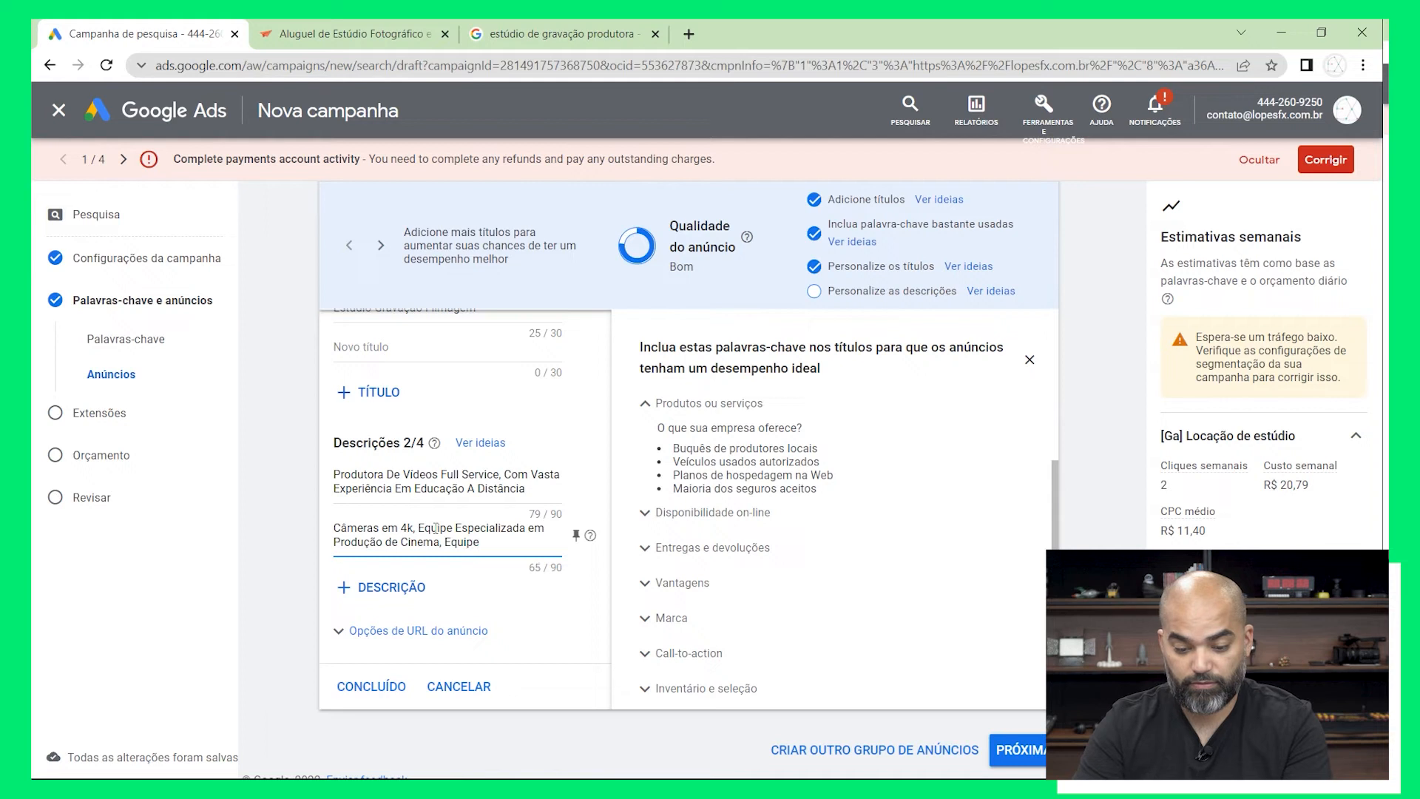
key("BackSpace")
type("ameno")
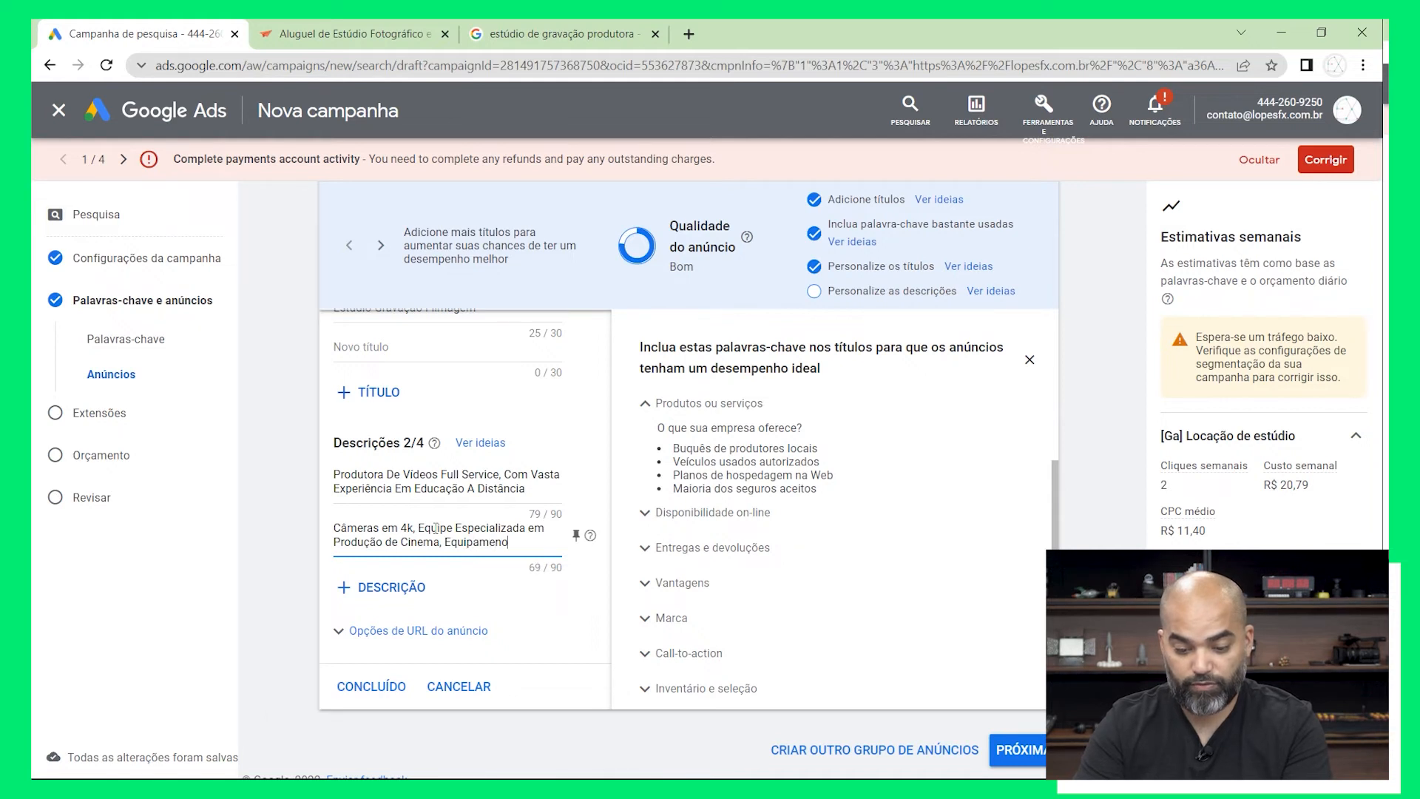
key("BackSpace")
type("tos Modernos")
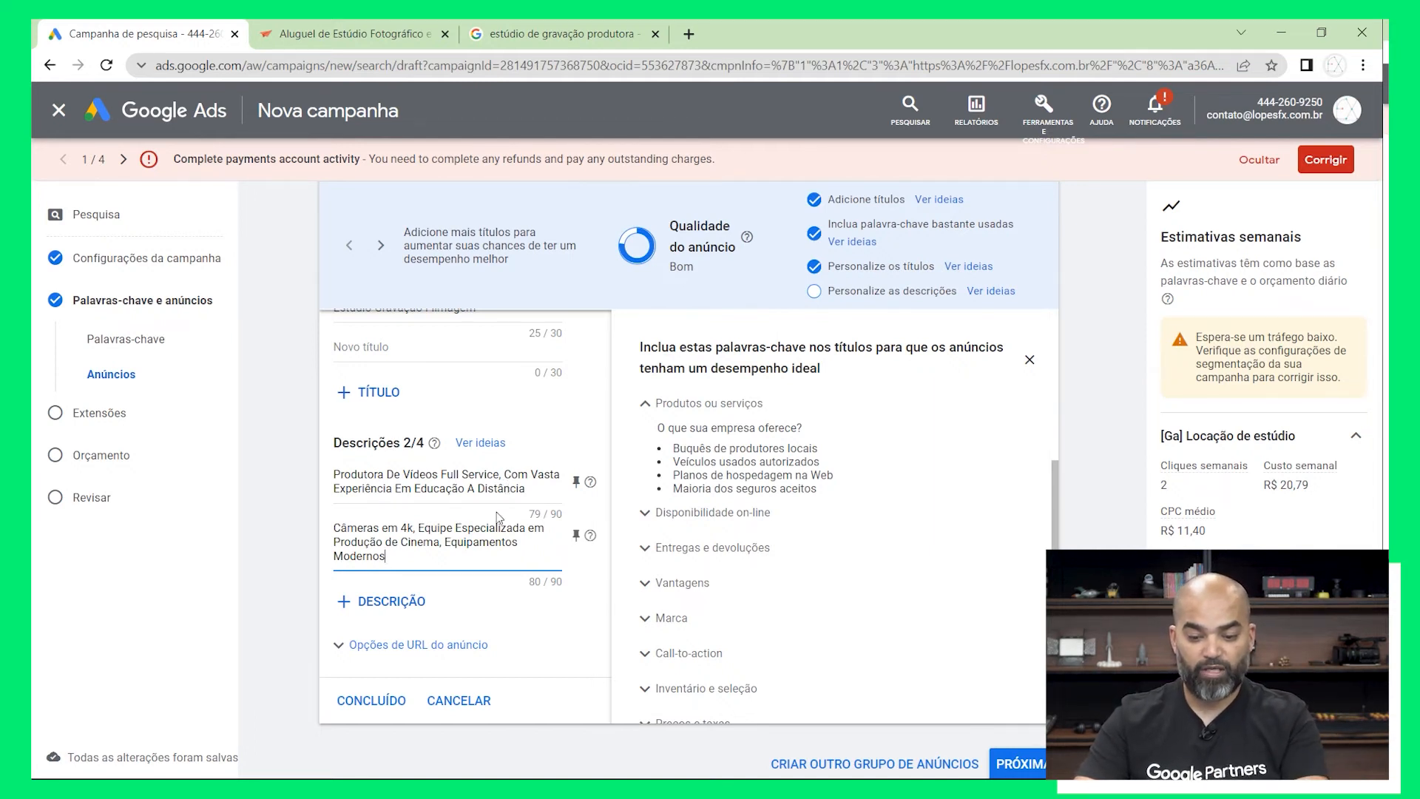
Add a third description reading "Próximo da Av Paulista, Estacionamento no Local, Marque Visita"
left_click(405, 603)
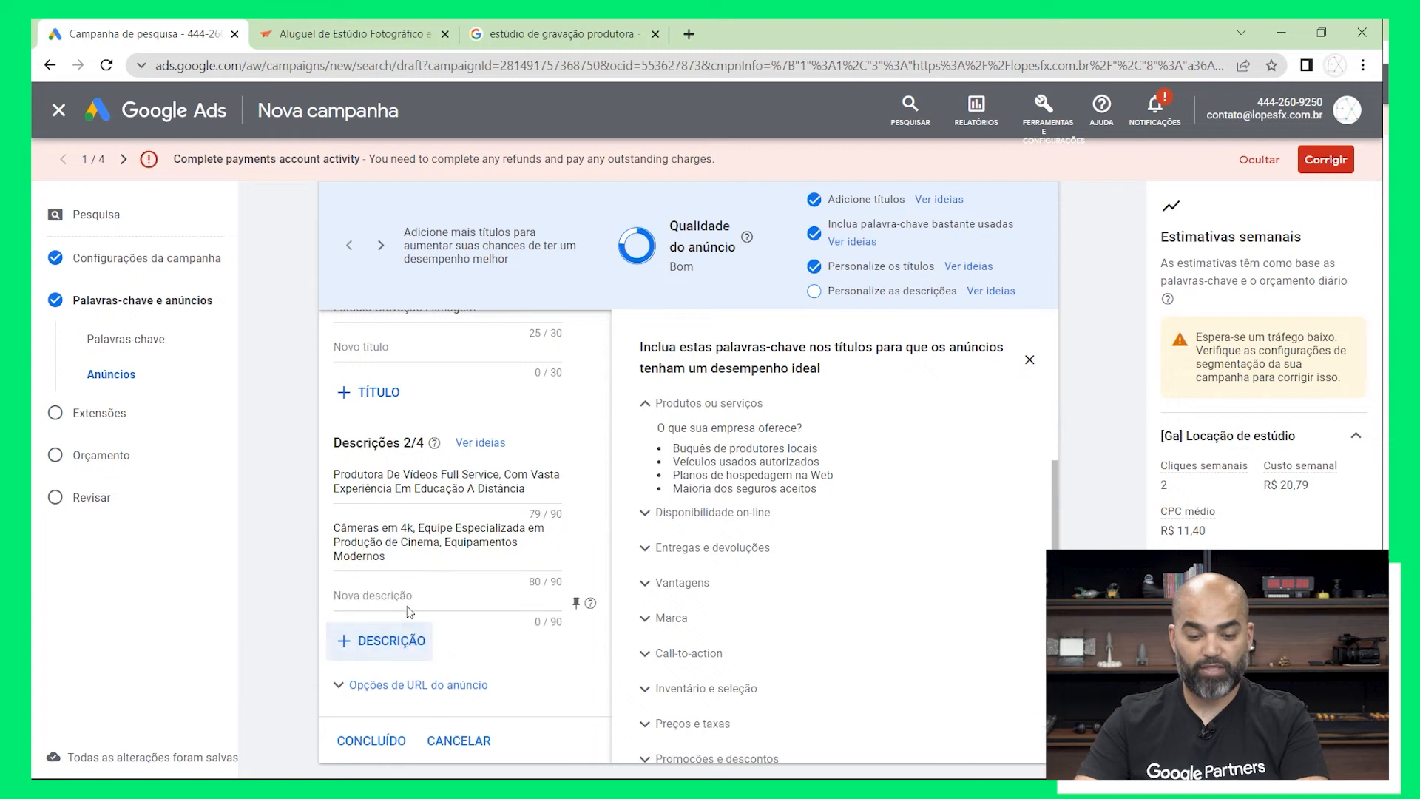
left_click(457, 592)
type("Próximo da Av Paulista, Estacionamento no Local,")
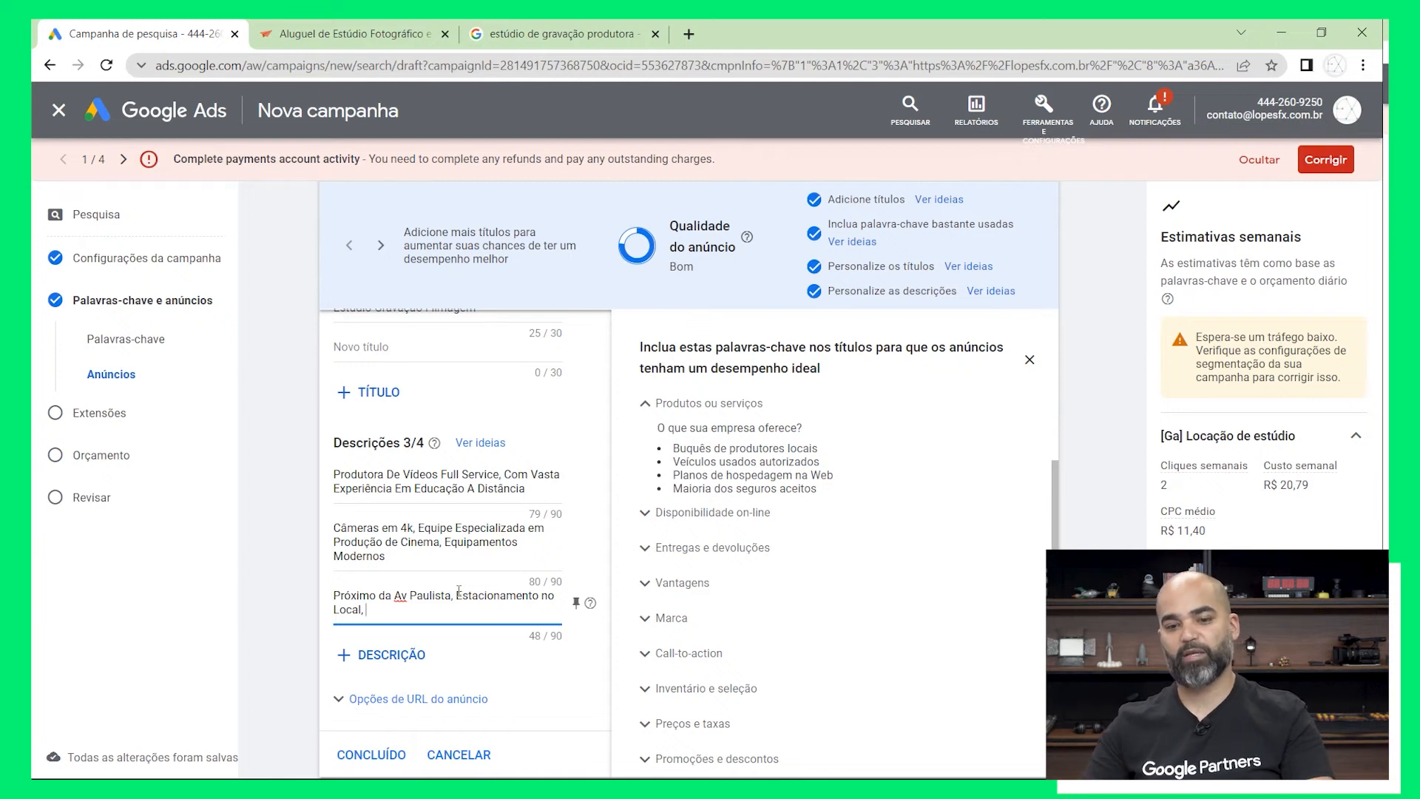
type("M")
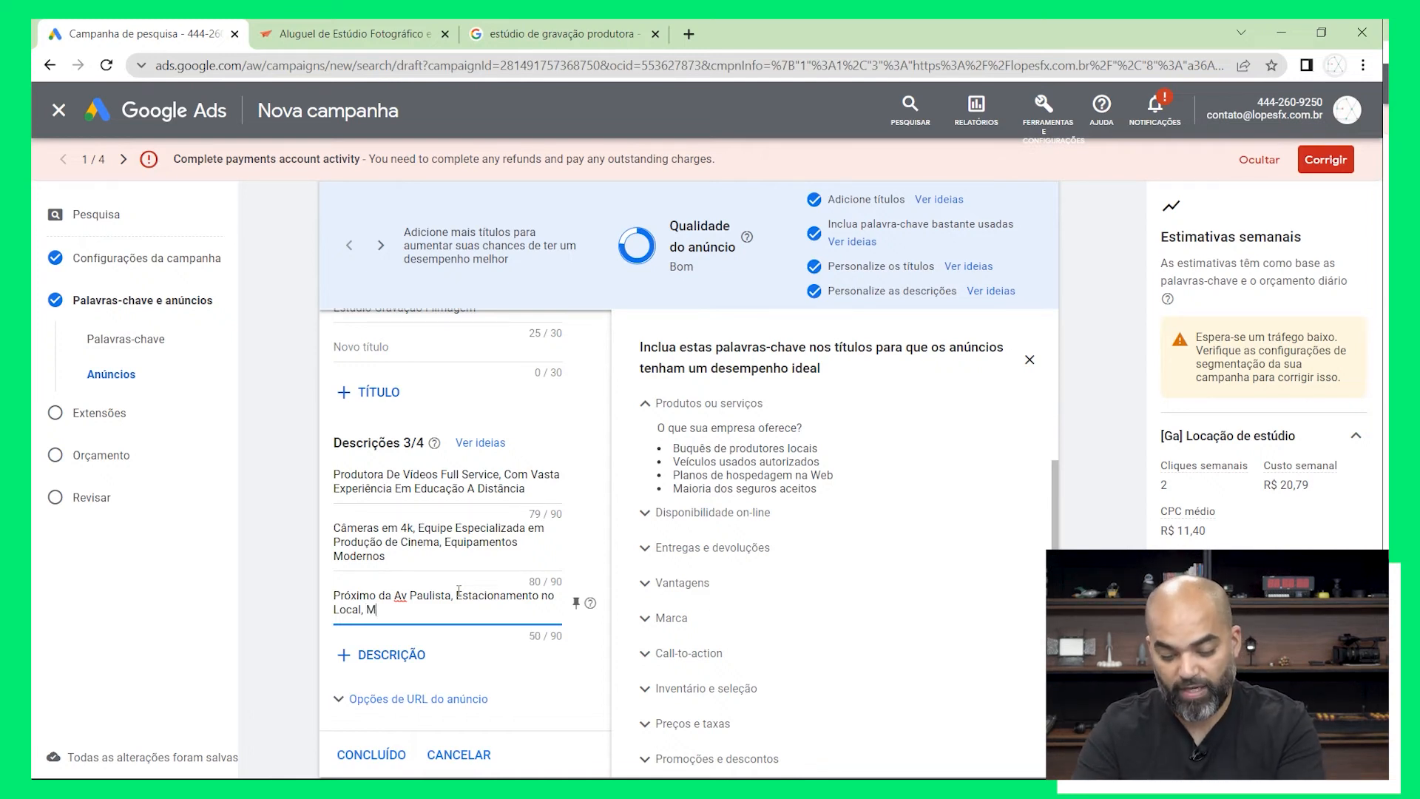
type("arque Visita")
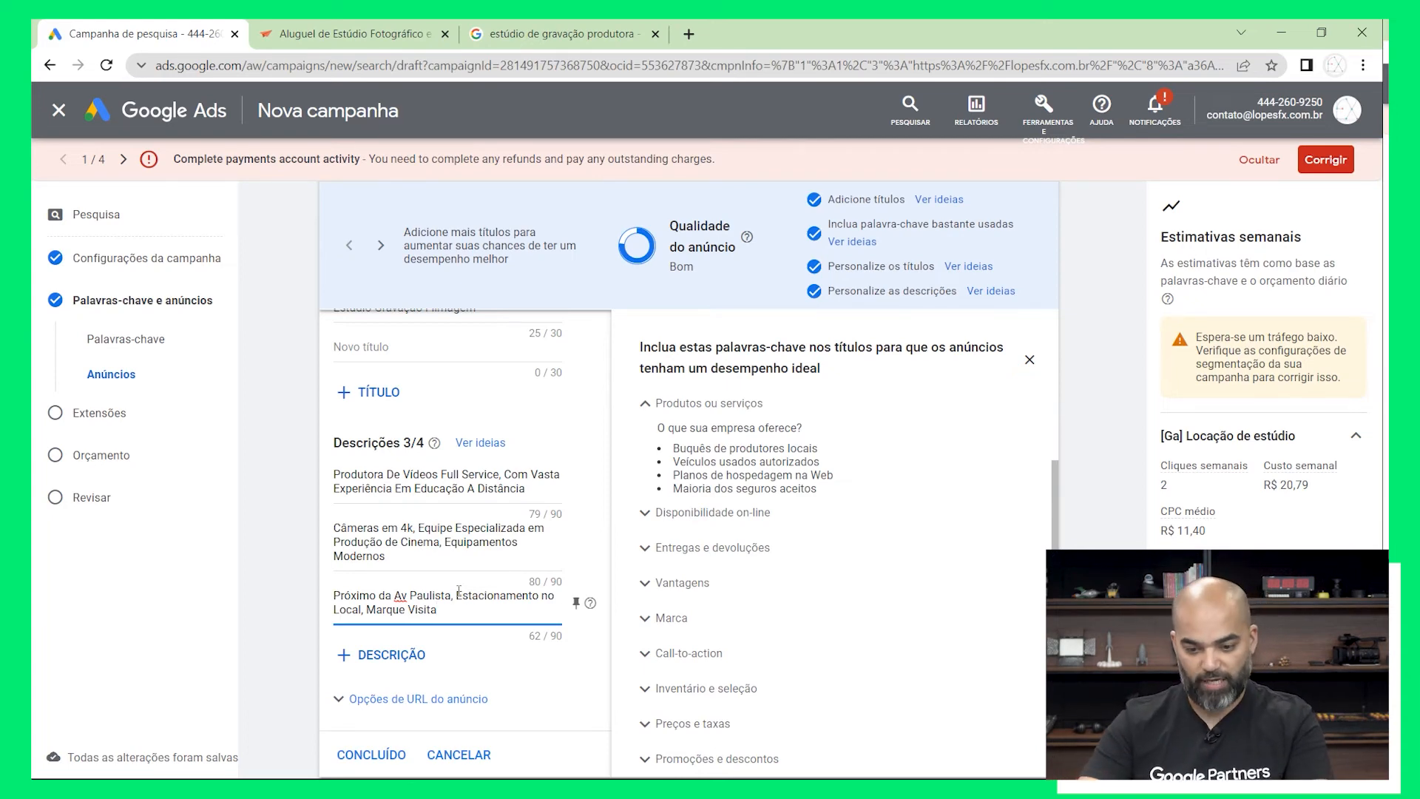
Finish the ad with its three descriptions and continue to the campaign's extensions
scroll(459, 590, "up", 4)
scroll(587, 636, "down", 5)
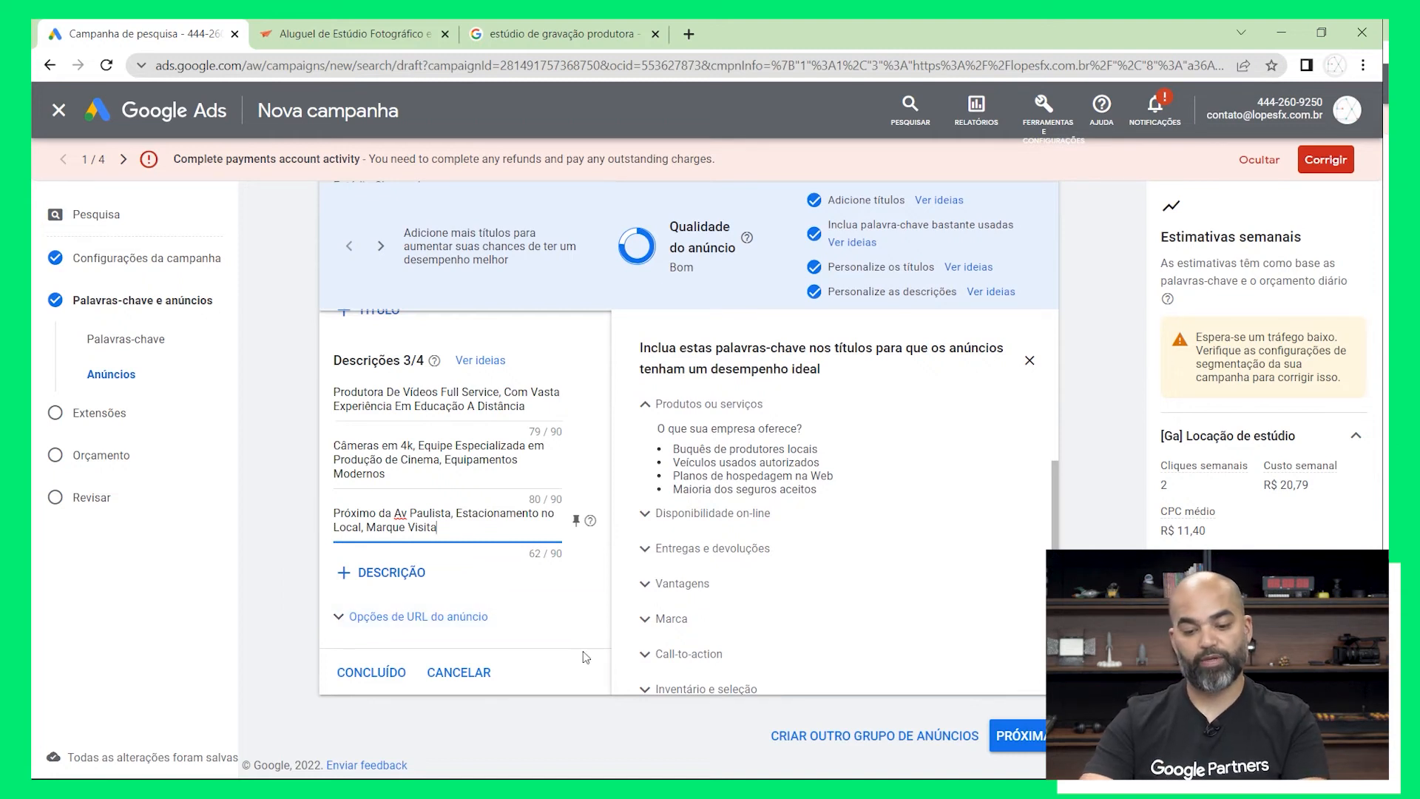
left_click(371, 672)
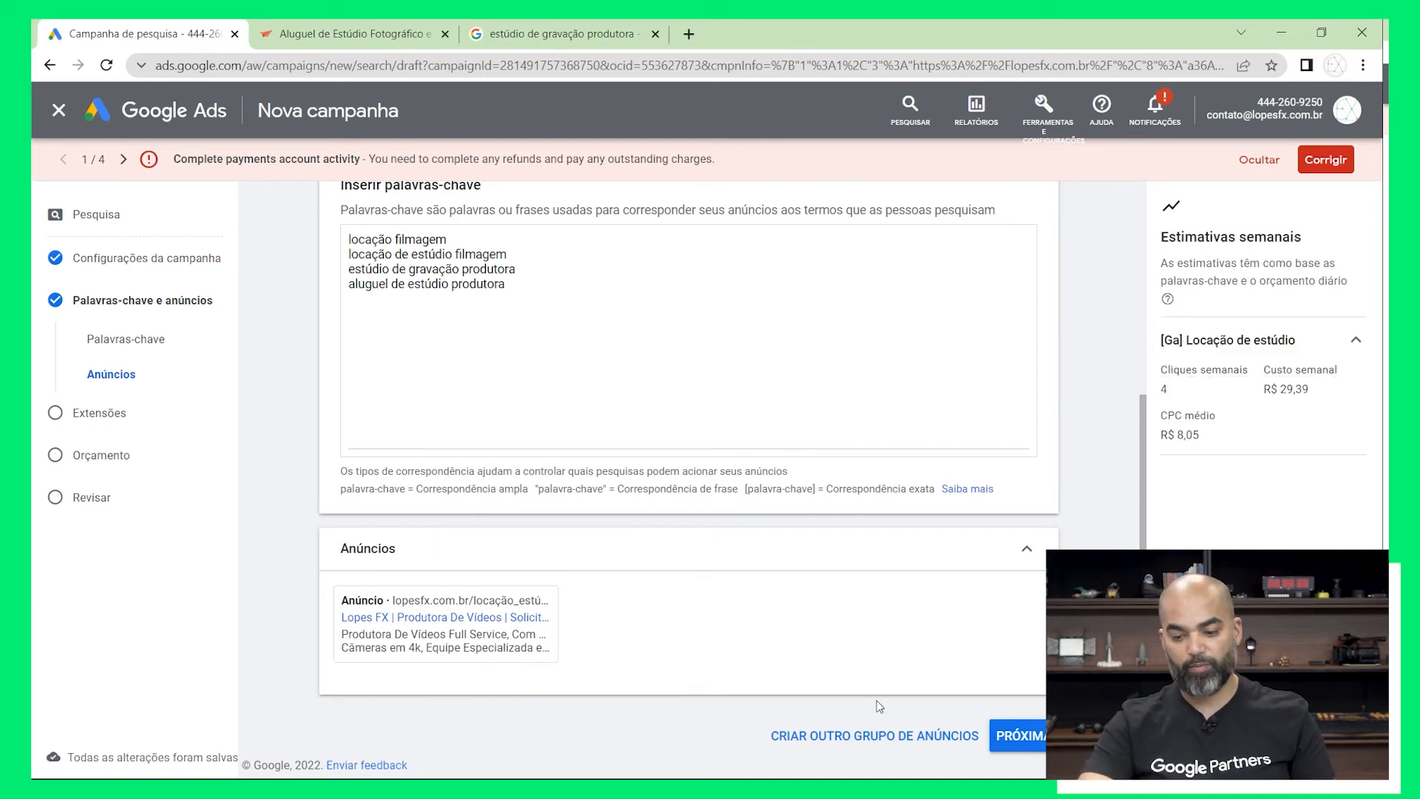
left_click(1020, 736)
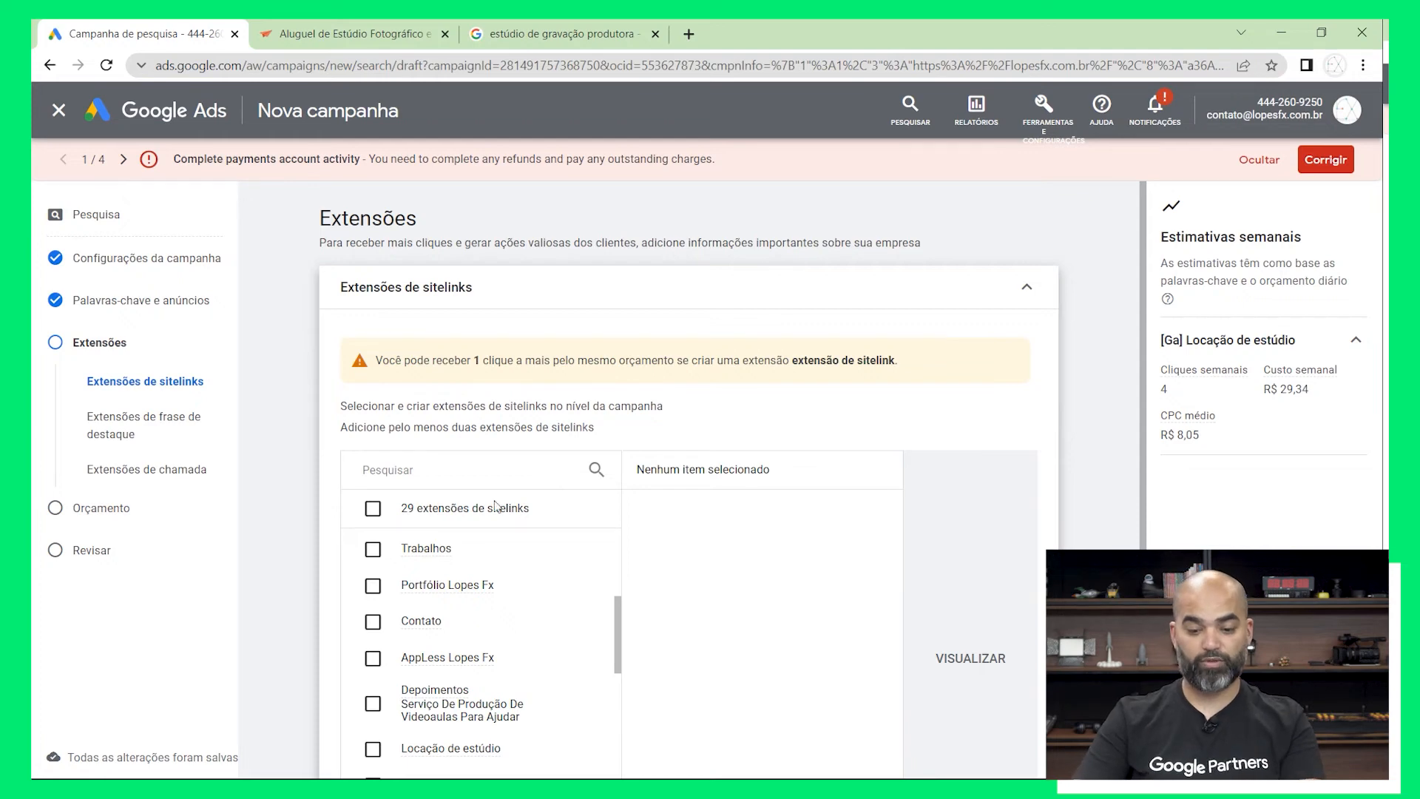
Select the existing sitelinks "Trabalhos" and "Portfólio Lopes Fx" for the campaign and preview how they appear in the ad
left_click(373, 548)
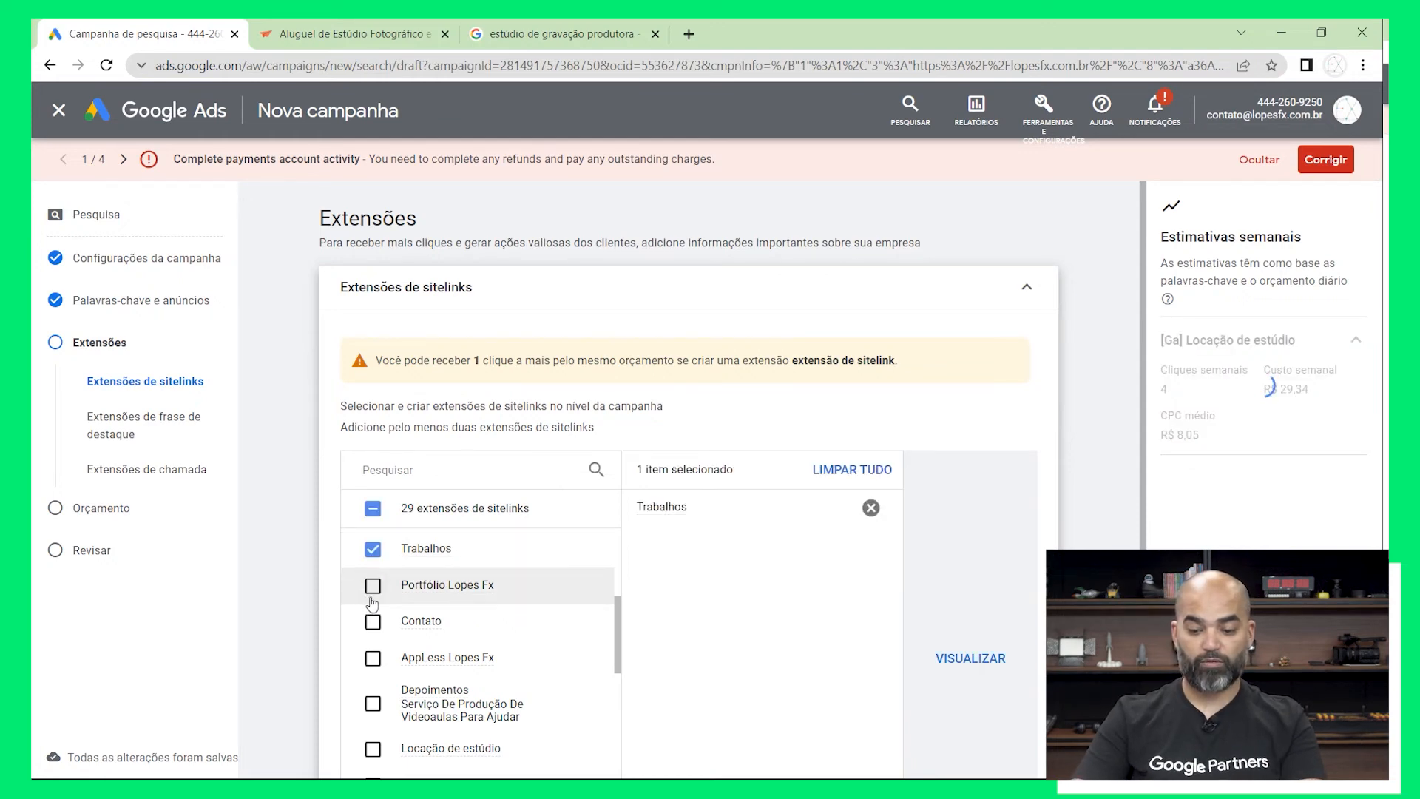
left_click(372, 585)
left_click(957, 669)
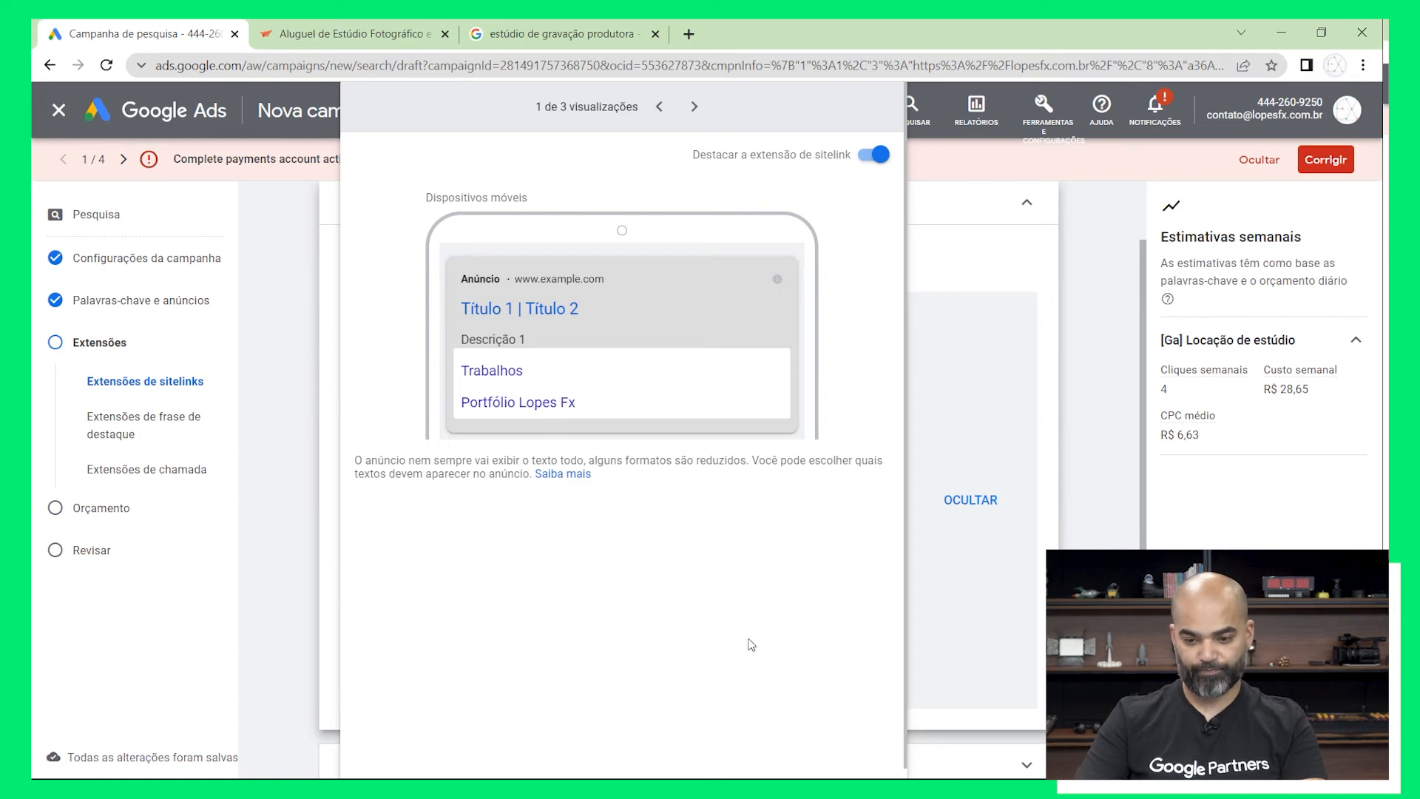
left_click(950, 331)
Leave the remaining extensions as they are and continue to the campaign budget
scroll(887, 582, "down", 1)
scroll(887, 582, "down", 2)
left_click(1021, 736)
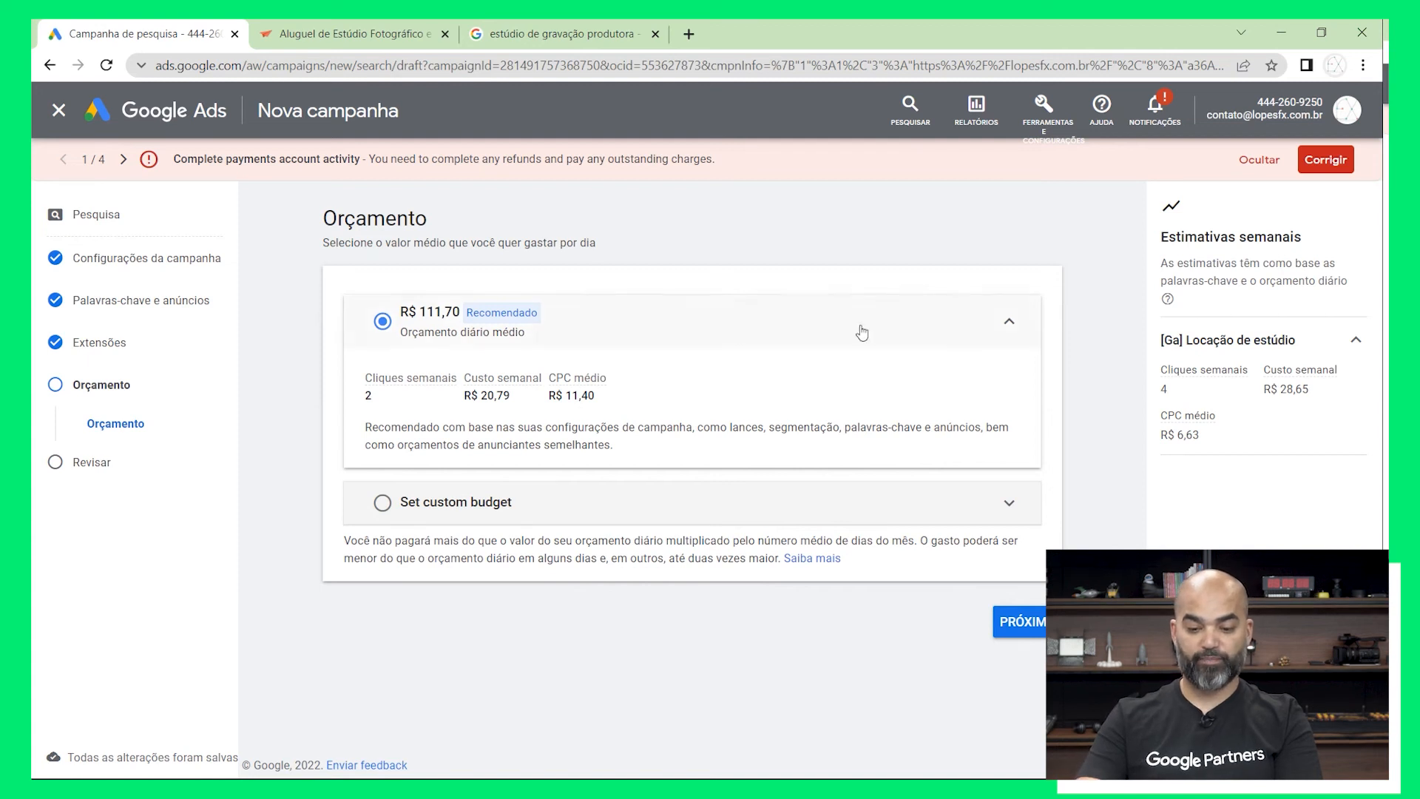
Set a custom average daily budget of 50 for the campaign and continue to the campaign review
left_click(381, 506)
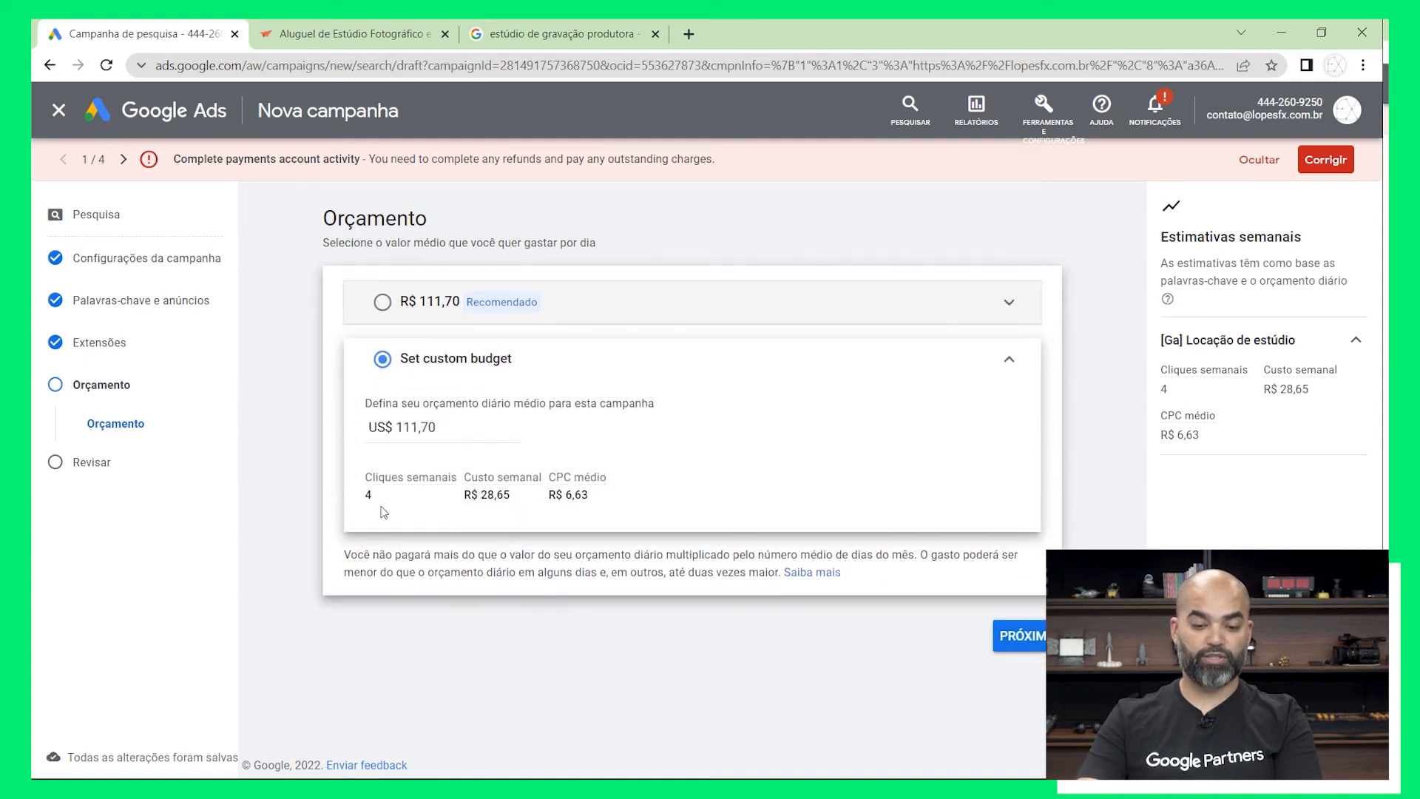
left_click_drag(491, 426, 358, 421)
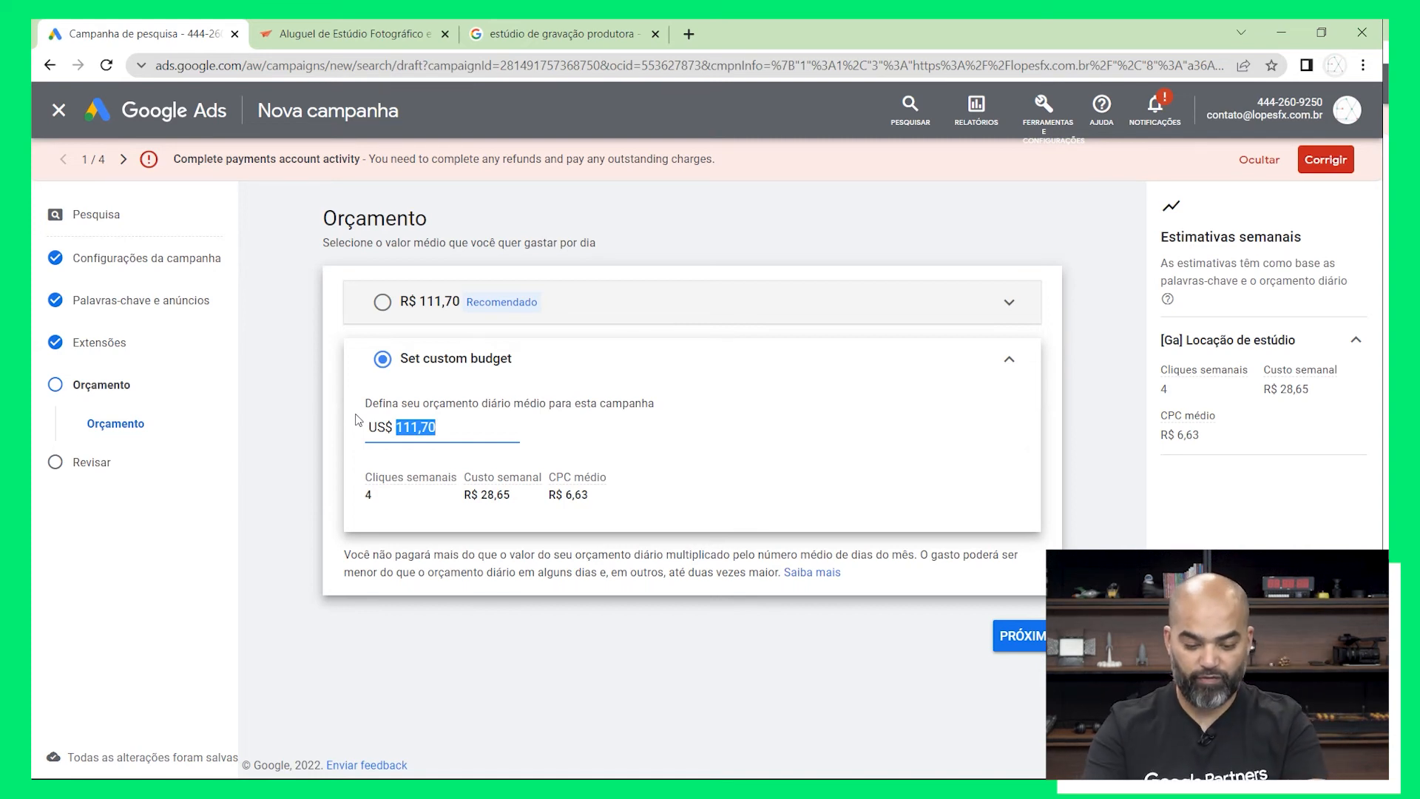
type("20")
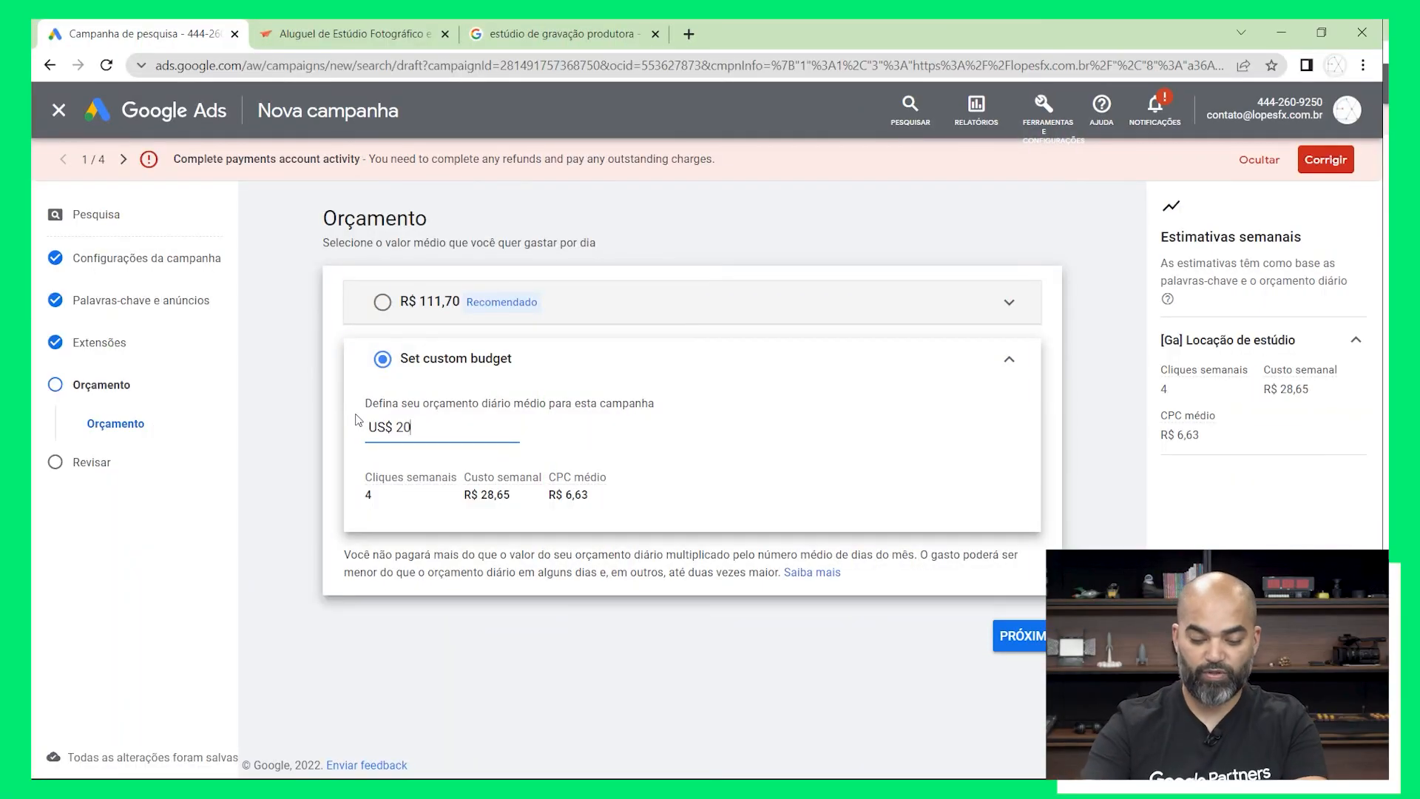
key("BackSpace")
key("BackSpace")
type("50")
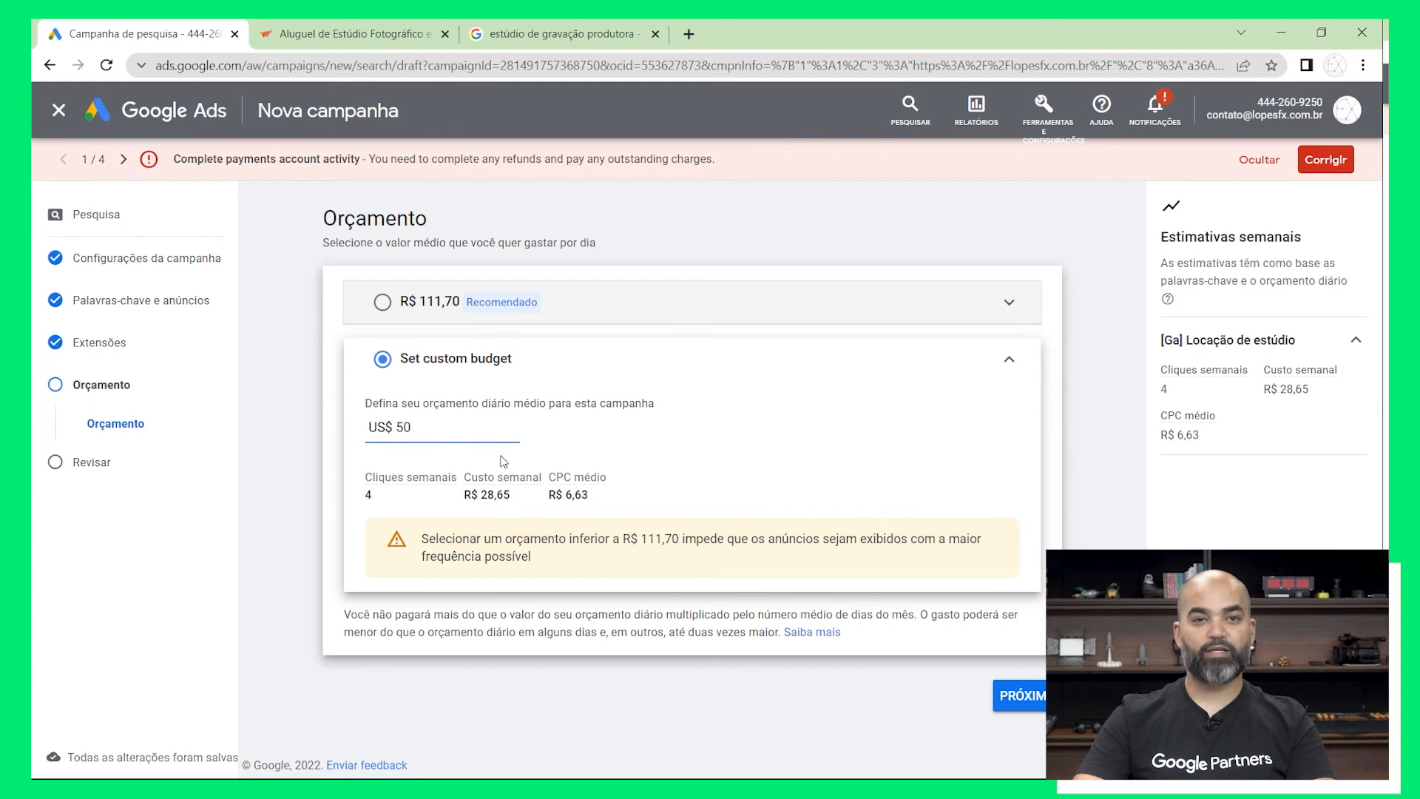
left_click(1004, 697)
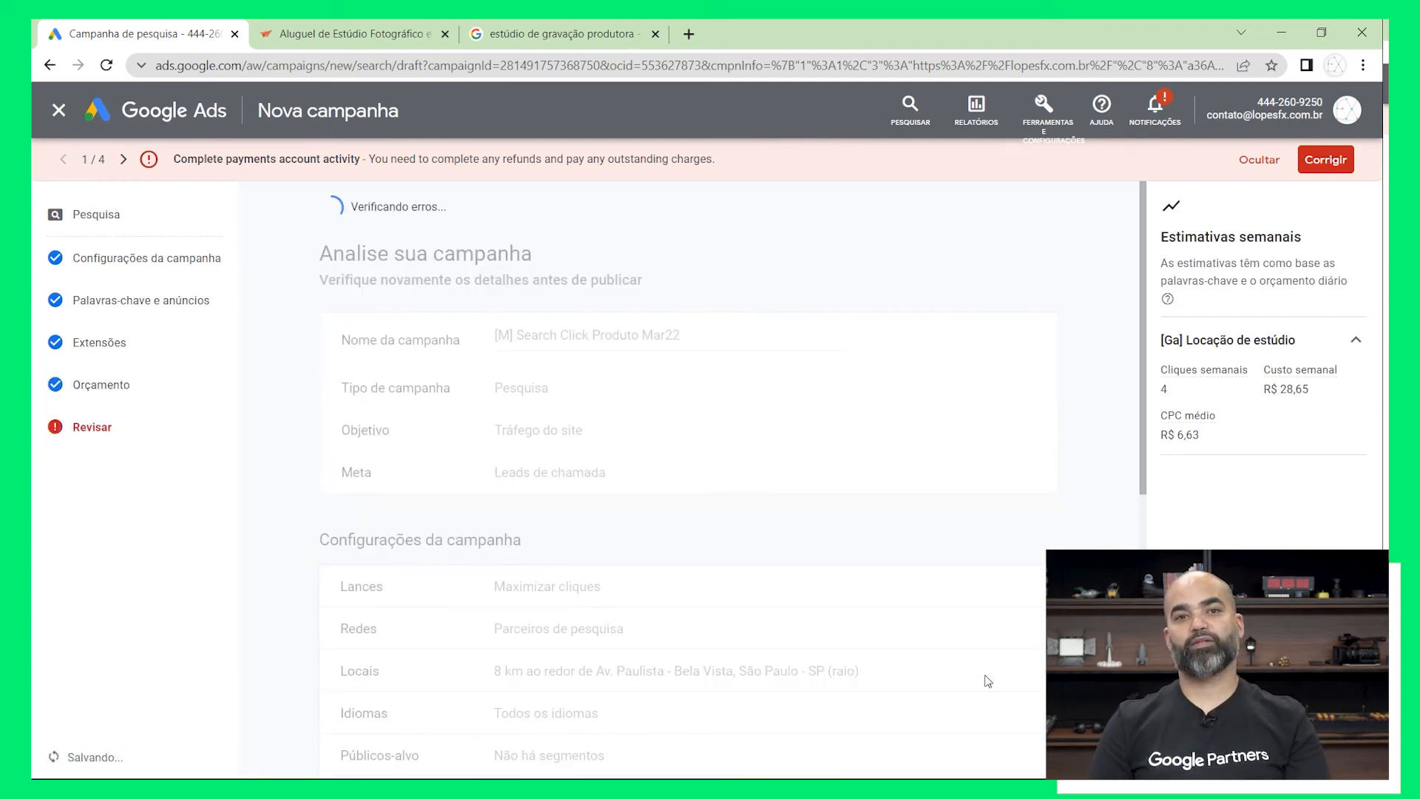